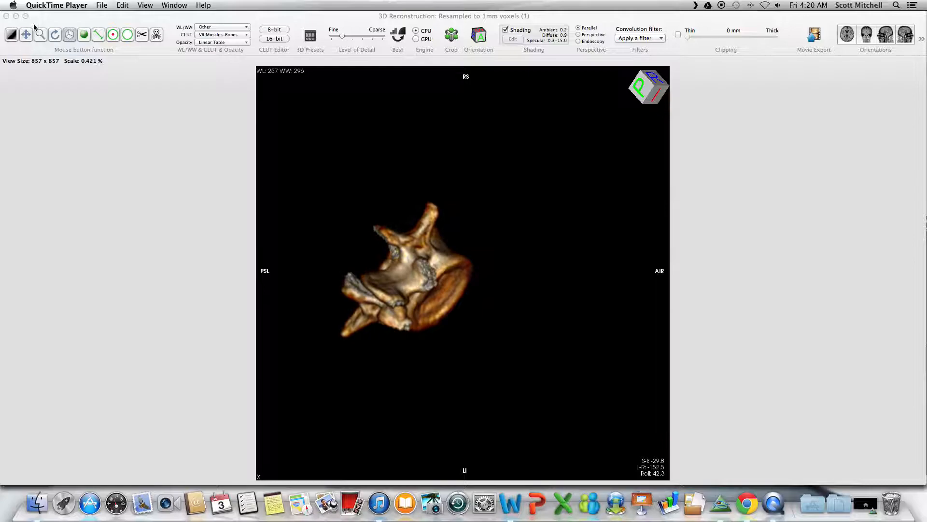
Step: Close the open 3D volume reconstruction and the surface rendering of the vertebra
left_click(96, 19)
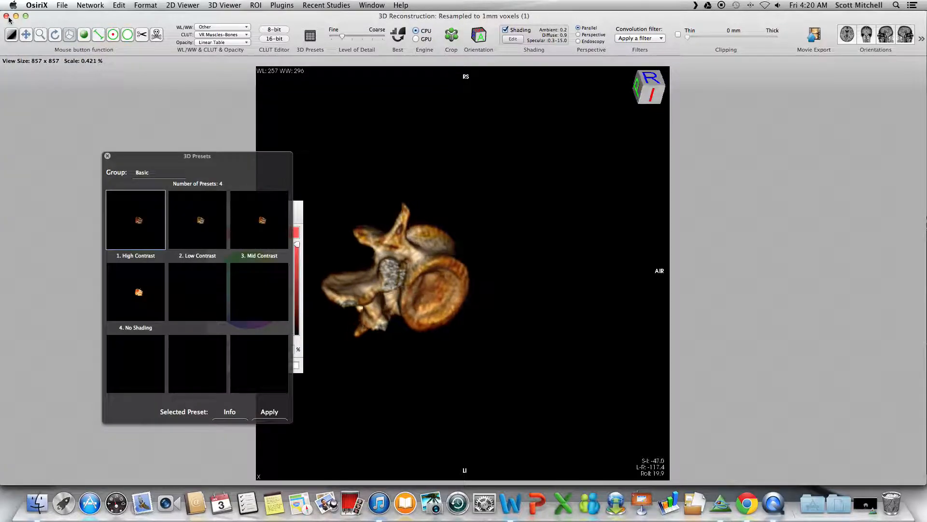
left_click(7, 16)
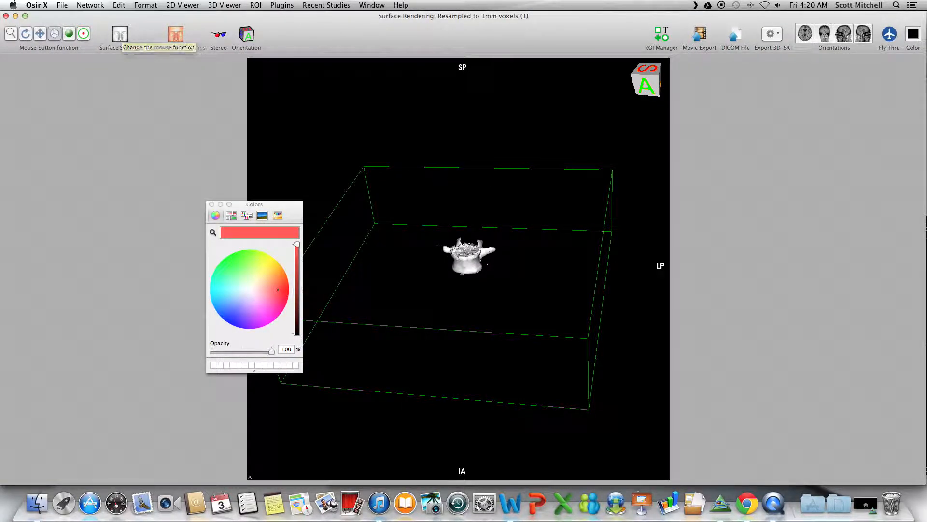
left_click_drag(434, 257, 338, 121)
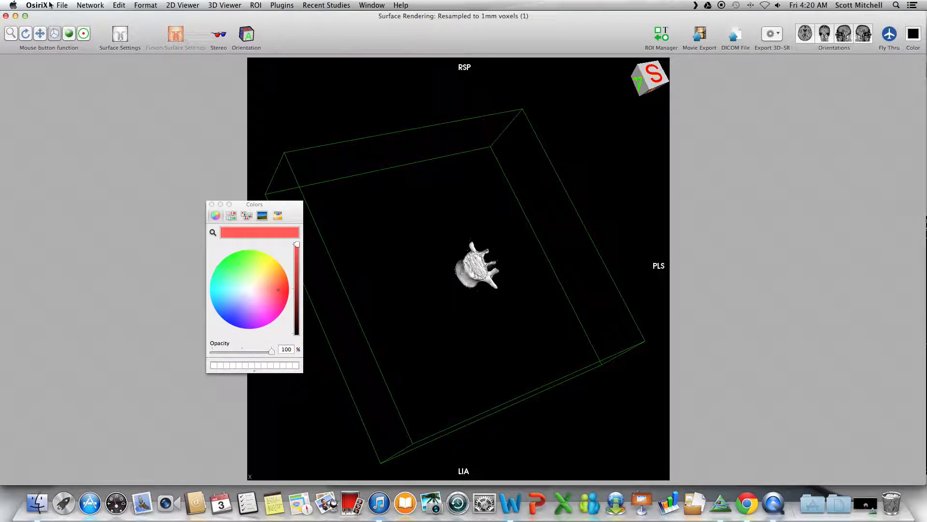
left_click(6, 17)
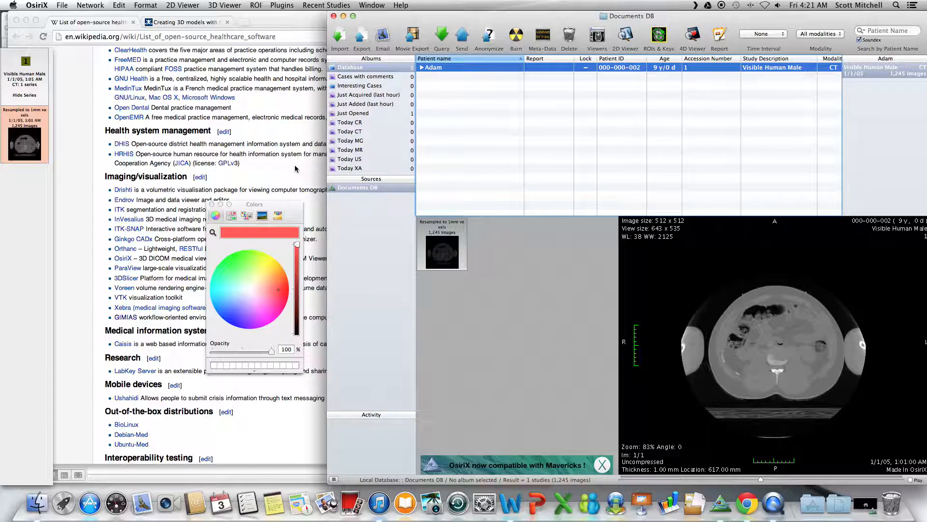
Step: Switch to Chrome and review the Imaging/visualization section of Wikipedia's list of open-source healthcare software
left_click(293, 173)
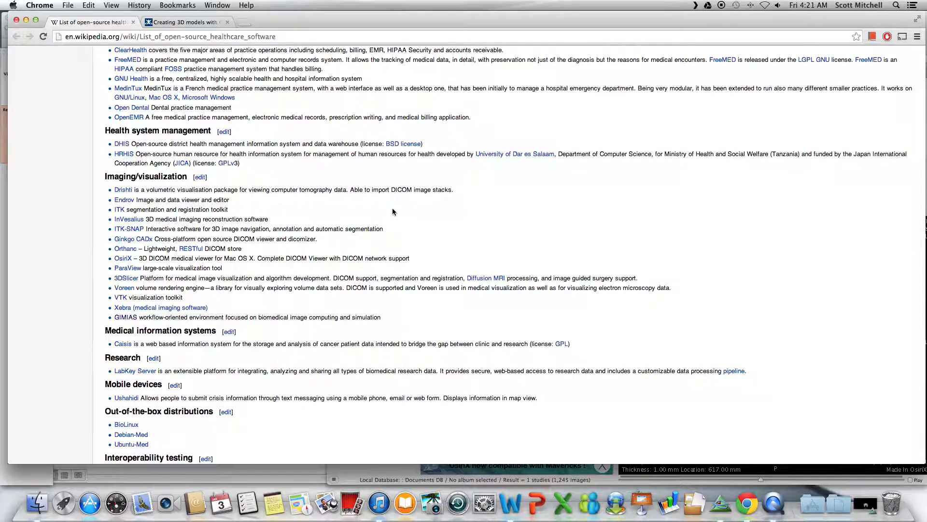
scroll(392, 208, "down", 1)
scroll(392, 207, "up", 2)
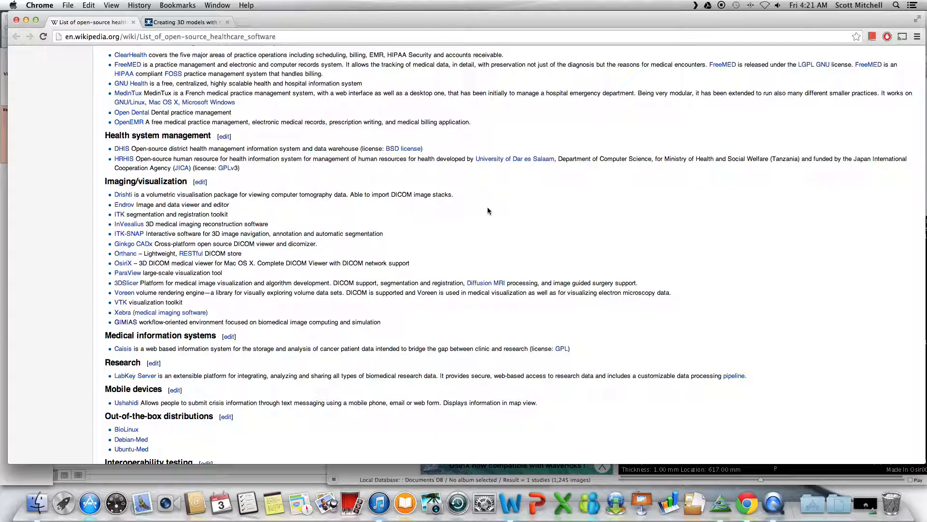
Step: Switch back to OsiriX and browse the CT slices of the Visible Human Male series in the database preview
left_click(727, 508)
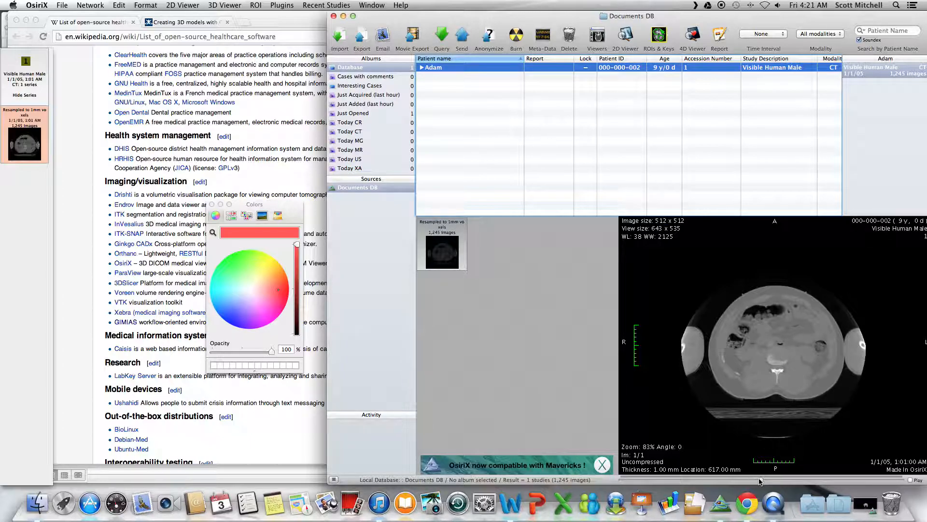
left_click_drag(759, 481, 787, 478)
key("ctrl+Up")
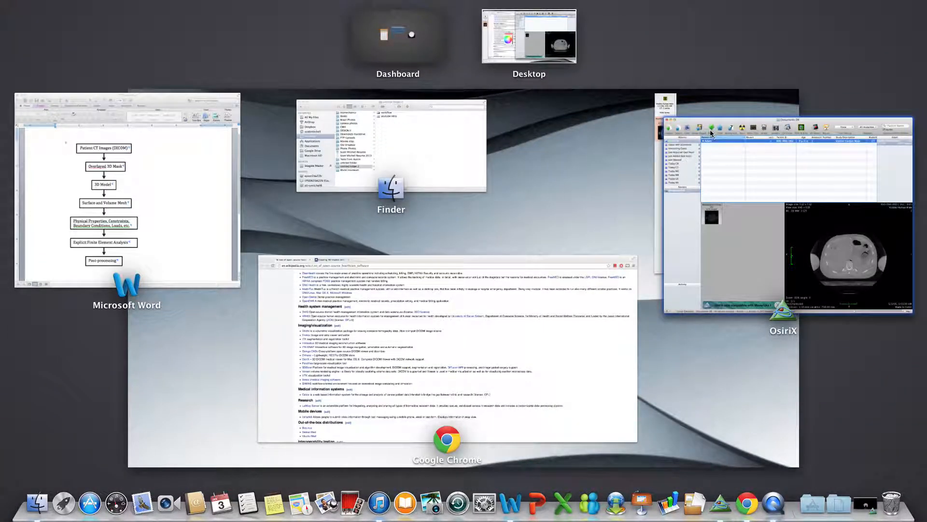
left_click(669, 105)
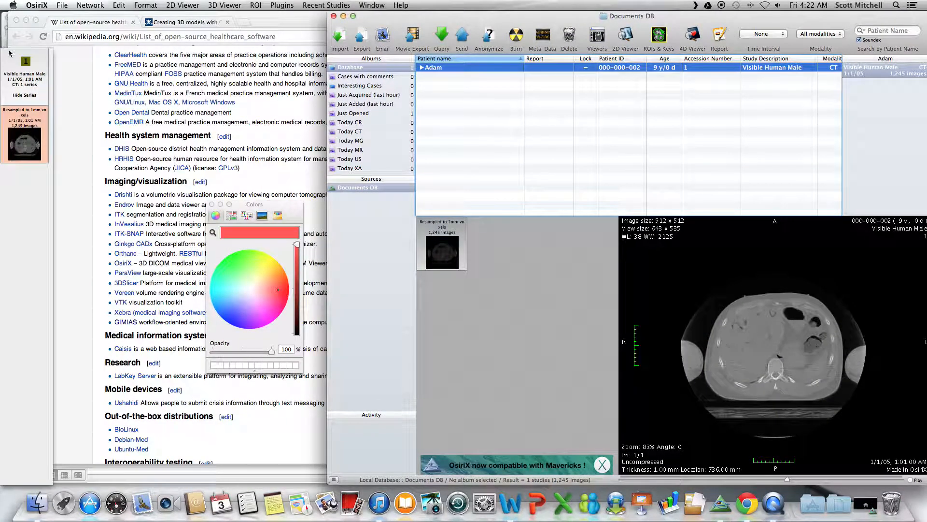
Step: Restore the minimized viewer of the cropped vertebra series, close it, and bring up the OsiriX database again
left_click(45, 63)
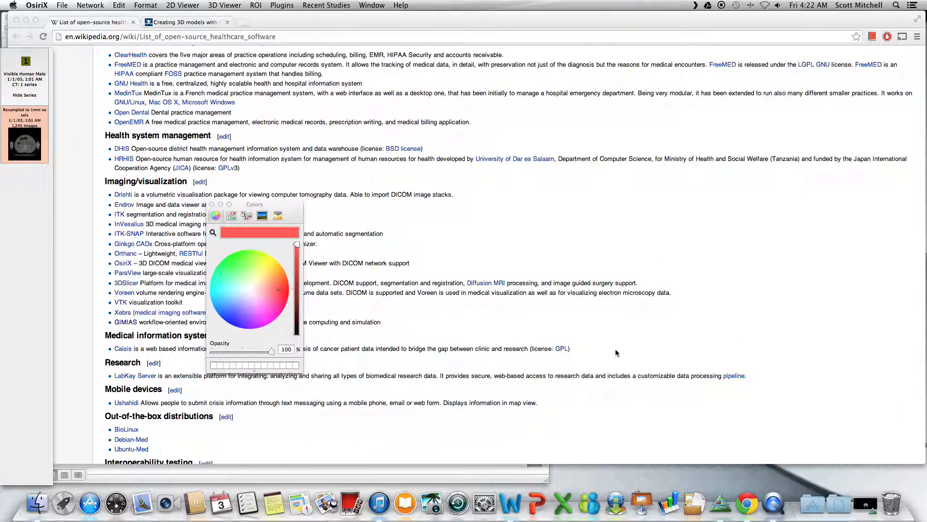
left_click(866, 504)
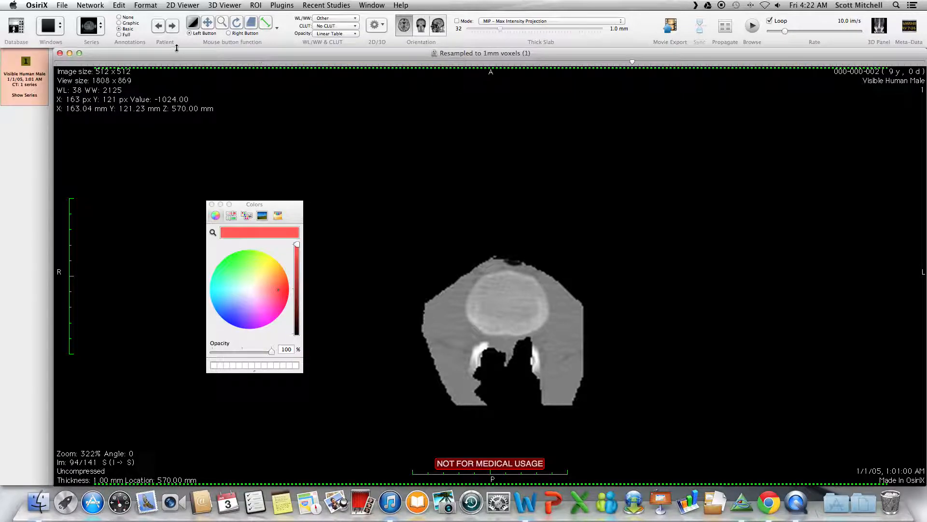
left_click(60, 53)
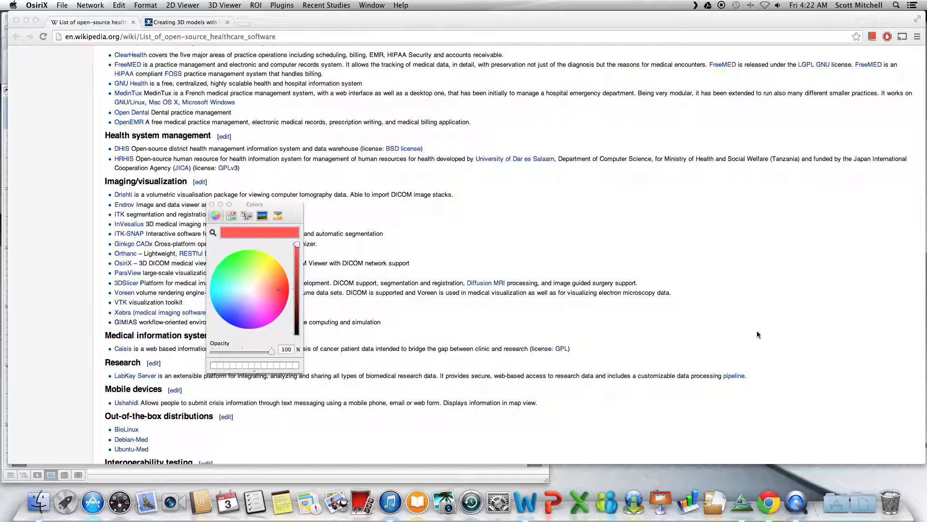
left_click(742, 504)
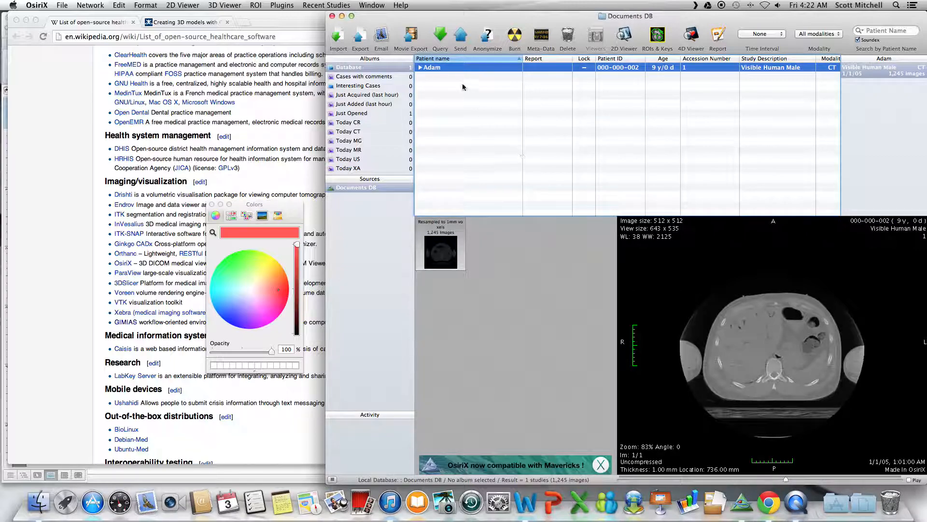
Step: Open the Visible Human Male study for partial loading and set the first image of the range to 475
double_click(448, 69)
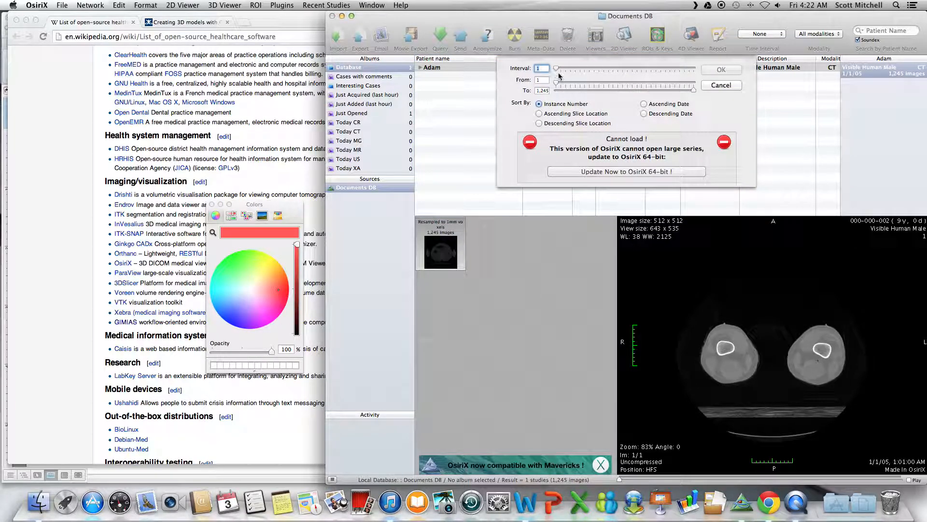
left_click_drag(557, 84, 596, 82)
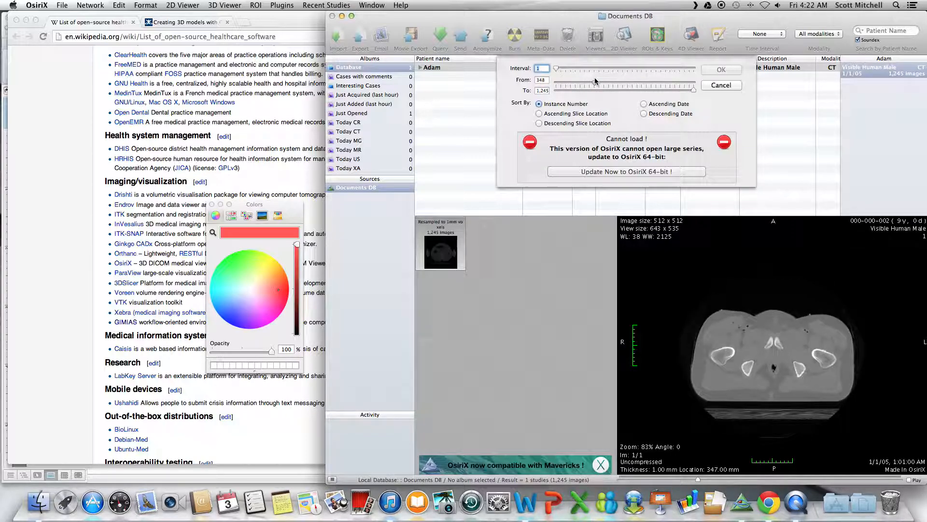
left_click_drag(595, 82, 613, 73)
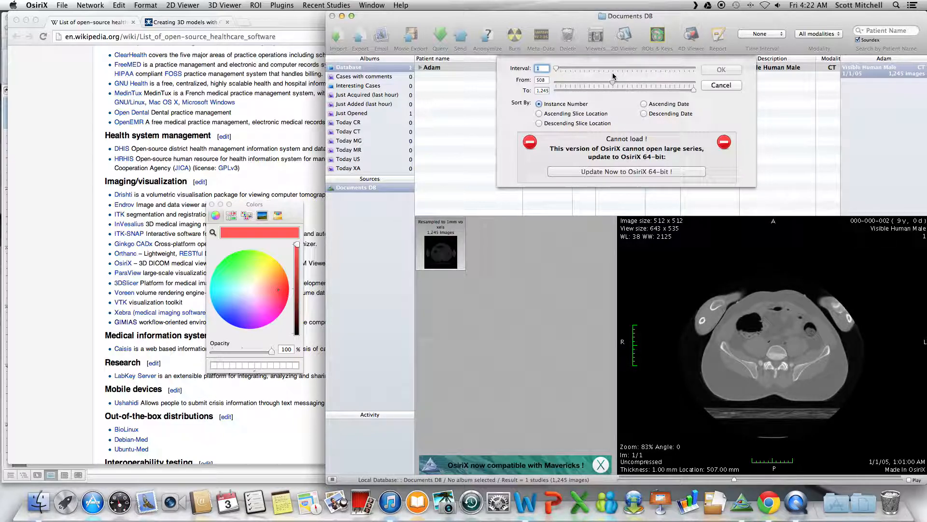
left_click_drag(612, 72, 609, 72)
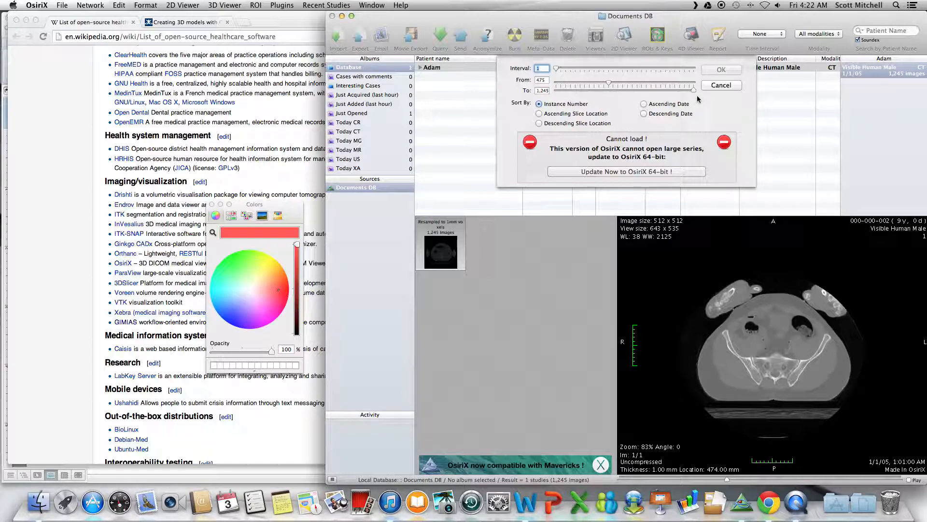
Step: Set the last image of the range to 600, load the subset, and agree to the non-certified software notice
left_click_drag(692, 89, 648, 99)
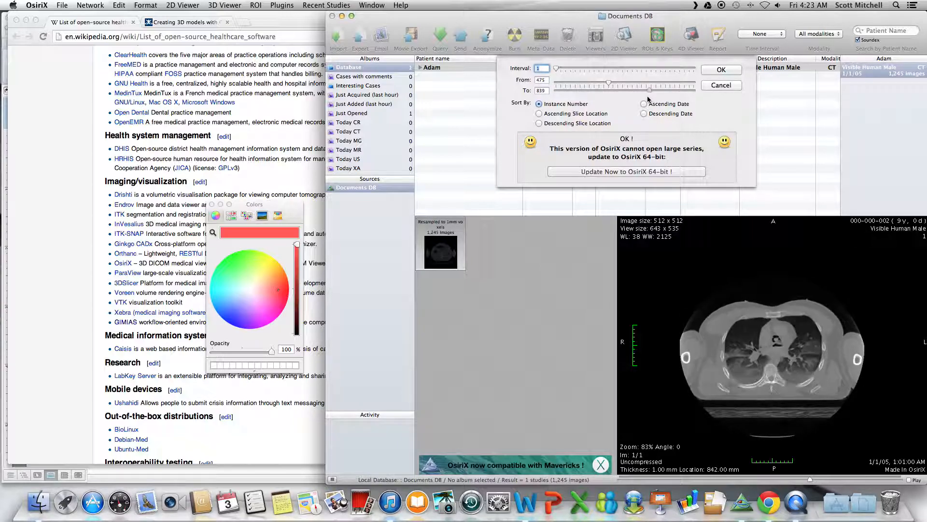
left_click_drag(638, 98, 630, 99)
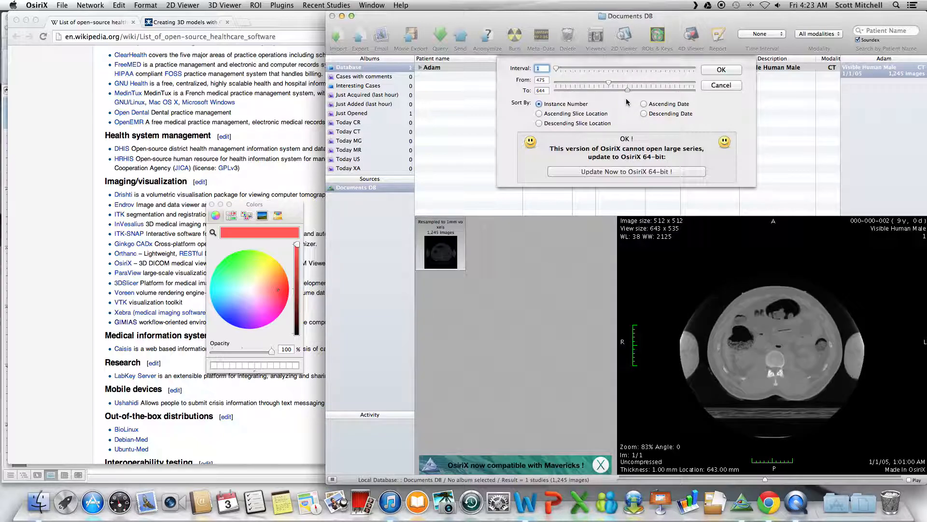
left_click_drag(622, 96, 607, 94)
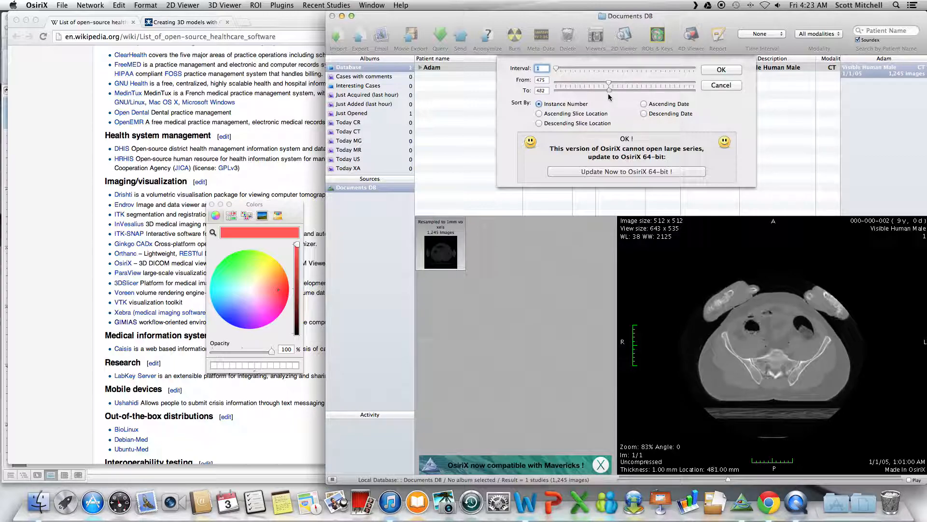
left_click_drag(610, 93, 622, 92)
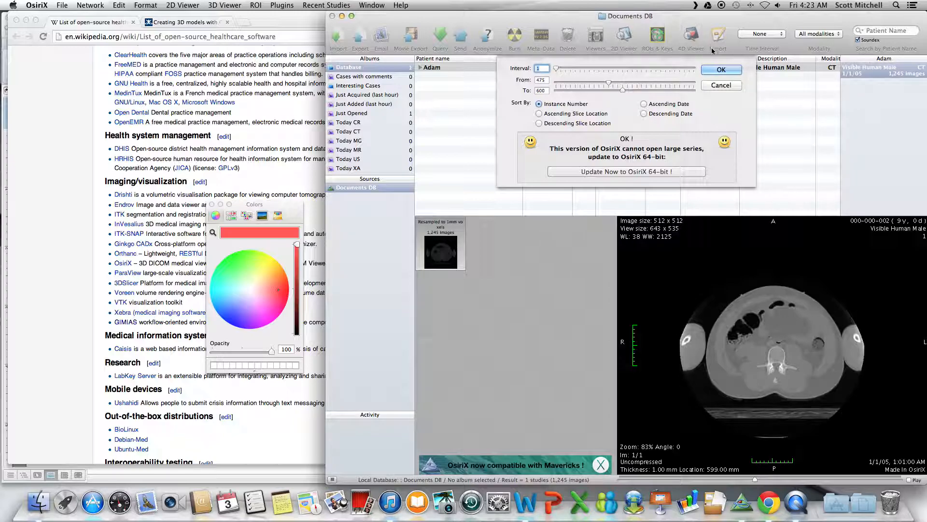
left_click(720, 70)
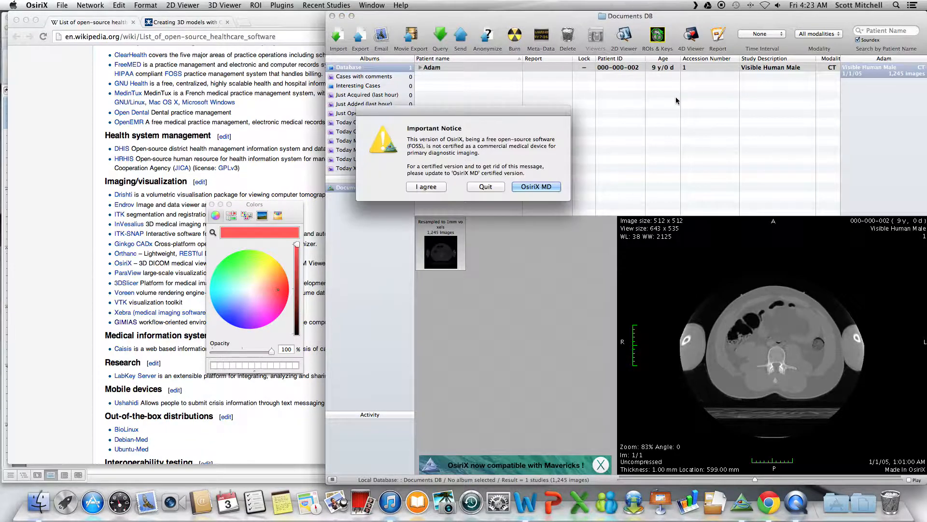
left_click(427, 187)
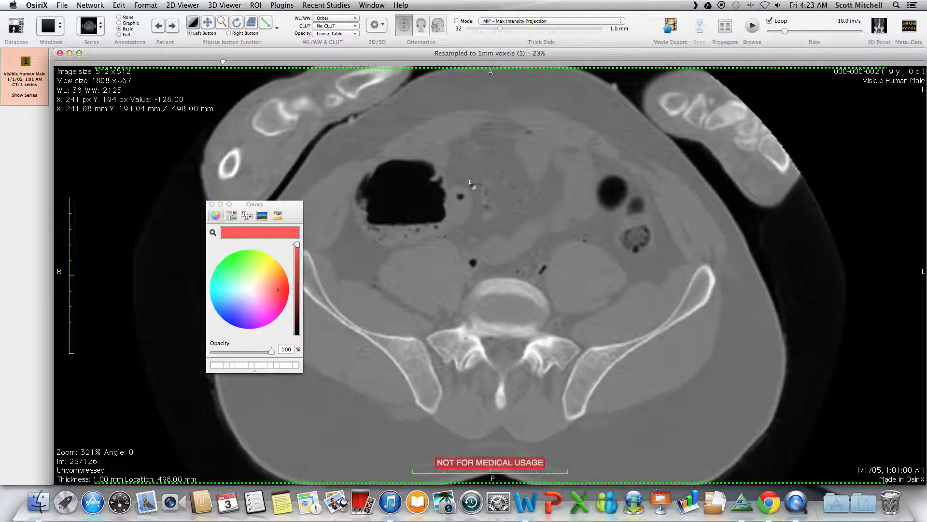
Step: Look through the loaded axial CT slices from the pelvis up to the lumbar vertebrae
scroll(546, 220, "down", 15)
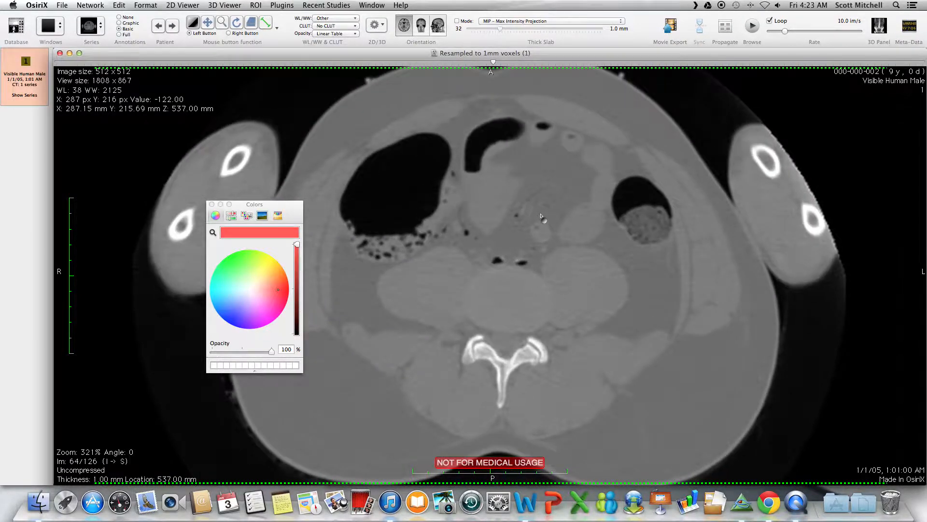
scroll(541, 216, "down", 8)
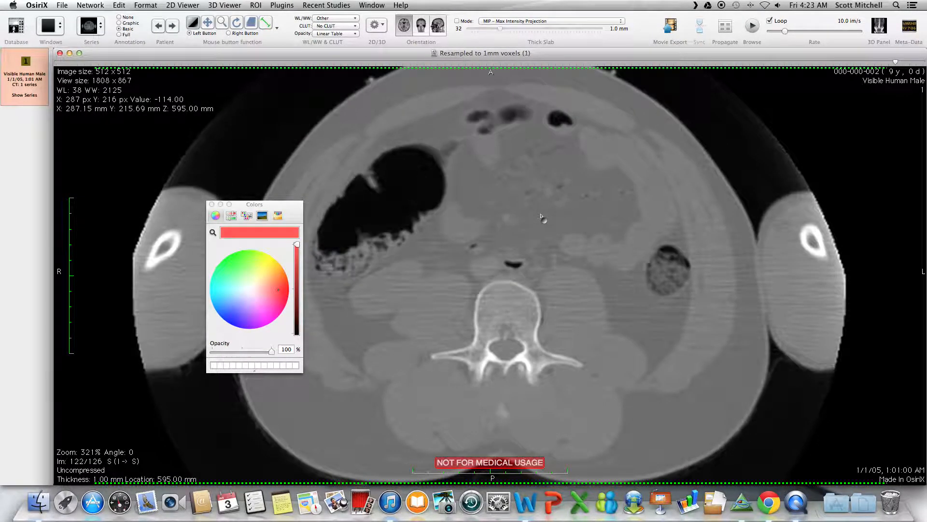
scroll(542, 216, "up", 15)
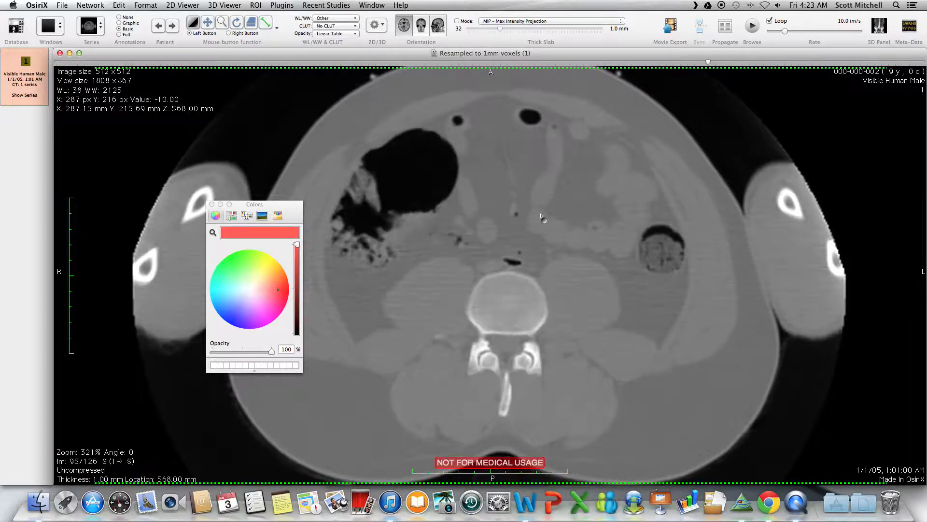
scroll(541, 216, "up", 12)
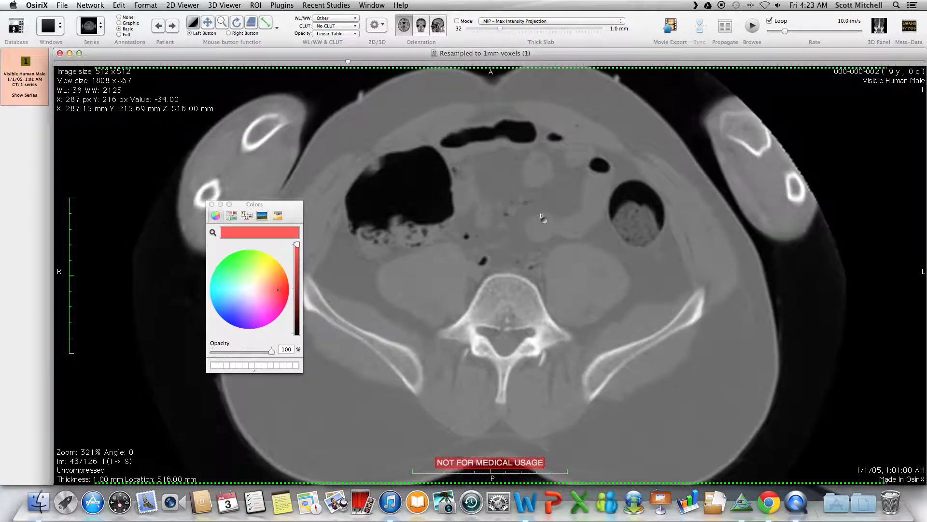
scroll(542, 216, "up", 9)
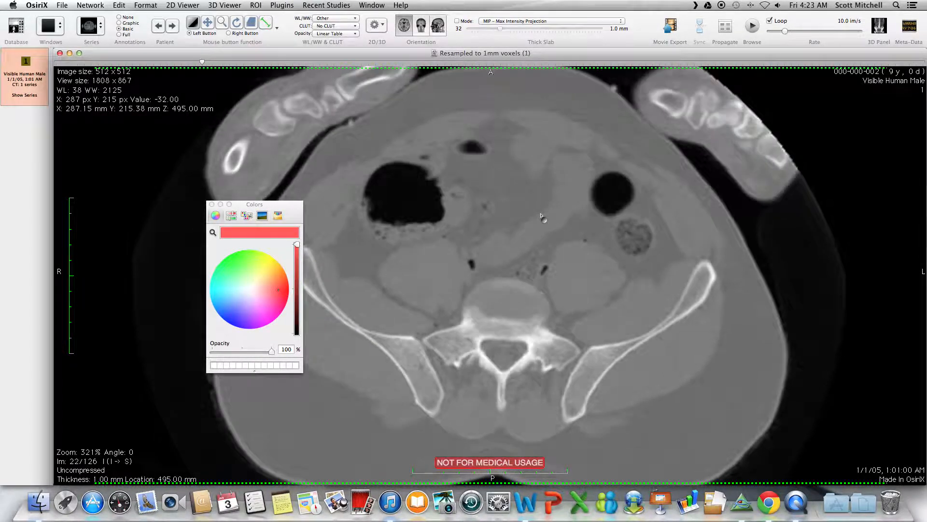
scroll(541, 216, "down", 8)
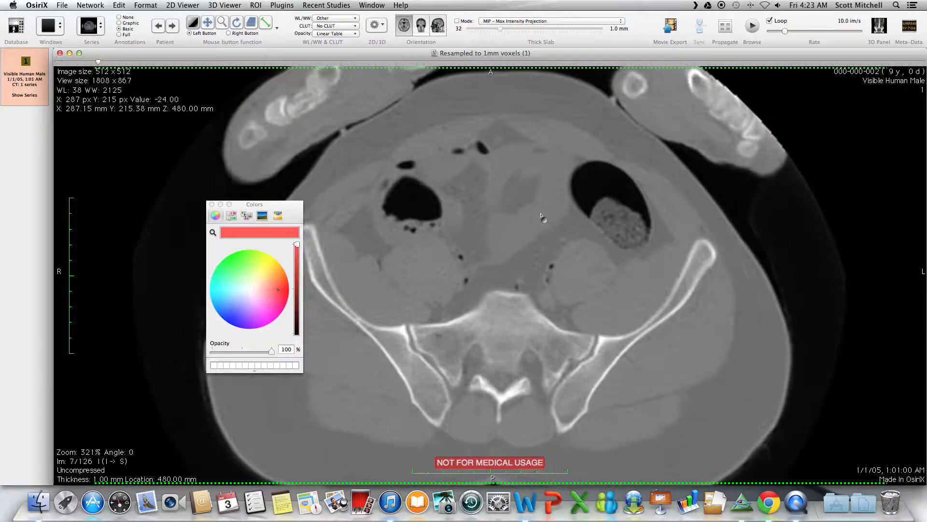
scroll(541, 216, "down", 9)
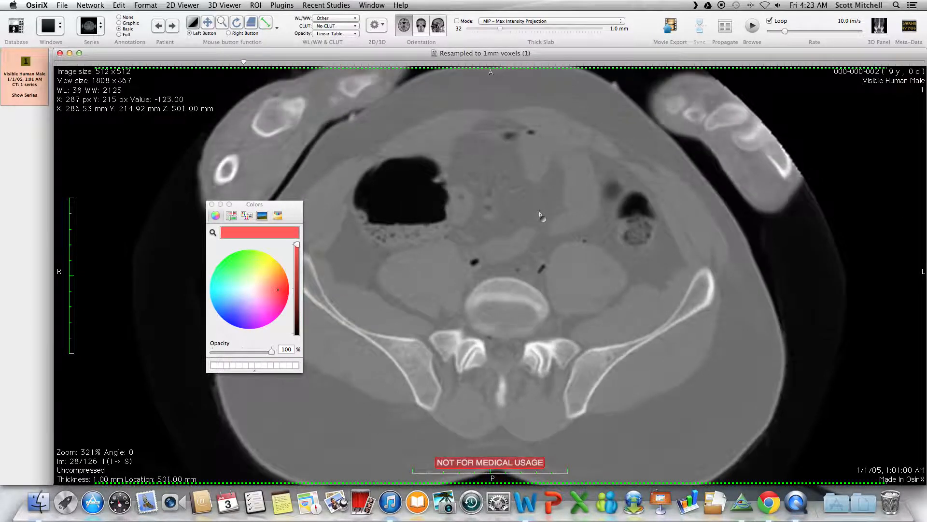
scroll(541, 215, "up", 8)
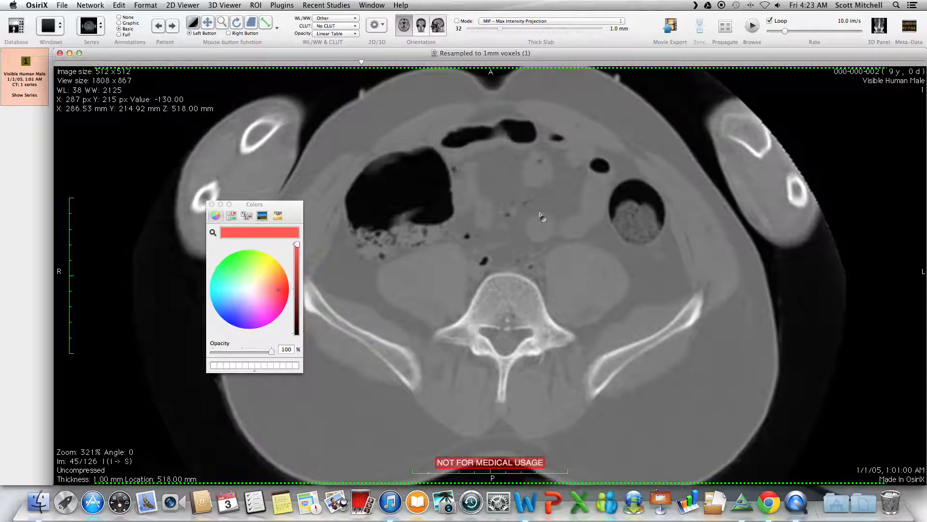
scroll(541, 215, "down", 18)
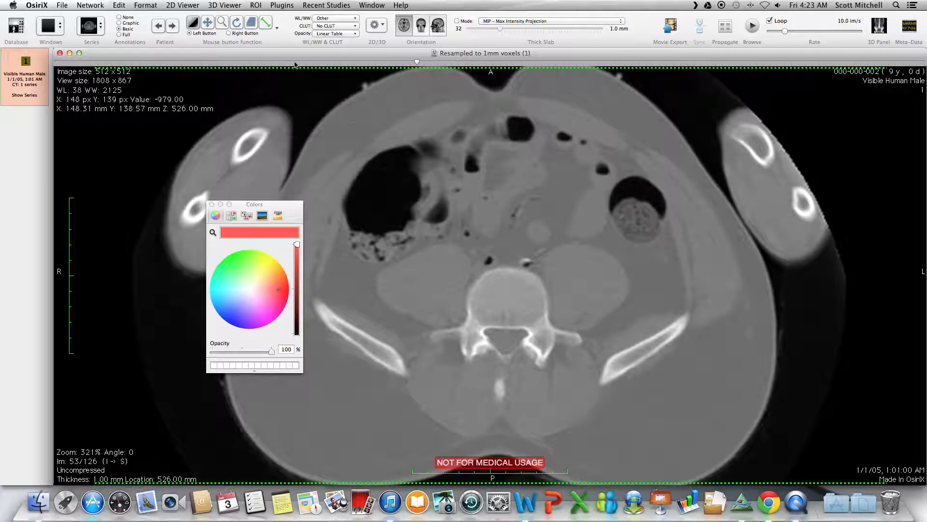
left_click(201, 7)
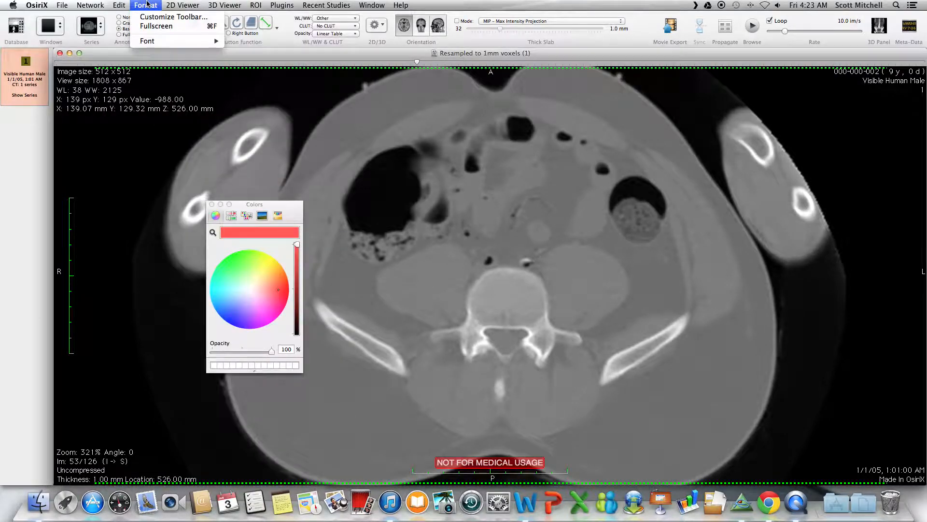
mouse_move(218, 5)
mouse_move(250, 4)
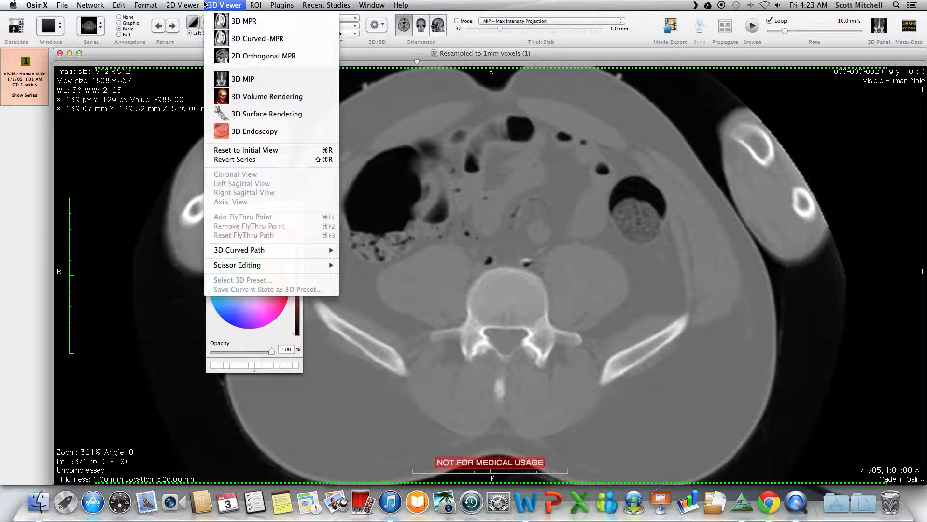
mouse_move(187, 6)
left_click(645, 344)
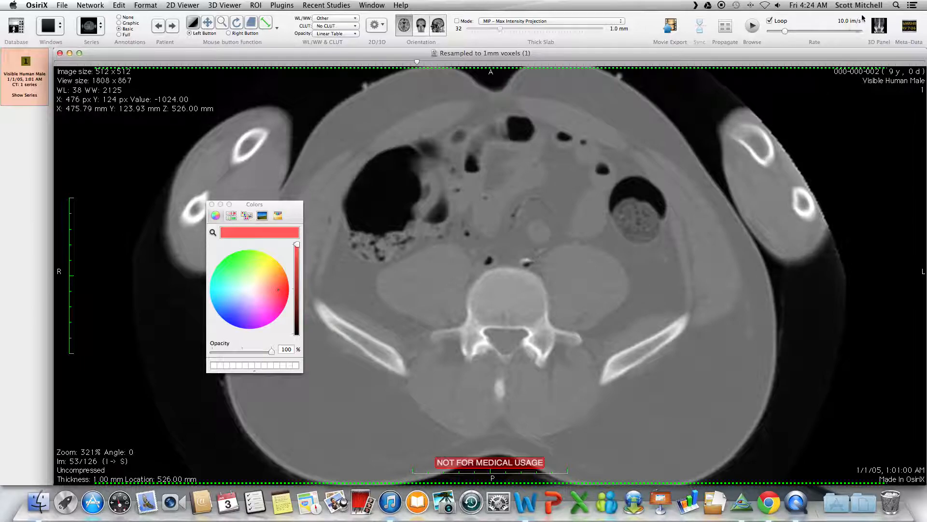
Step: Open the resampled Visible Human Male series in the 3D MPR viewer
left_click(880, 27)
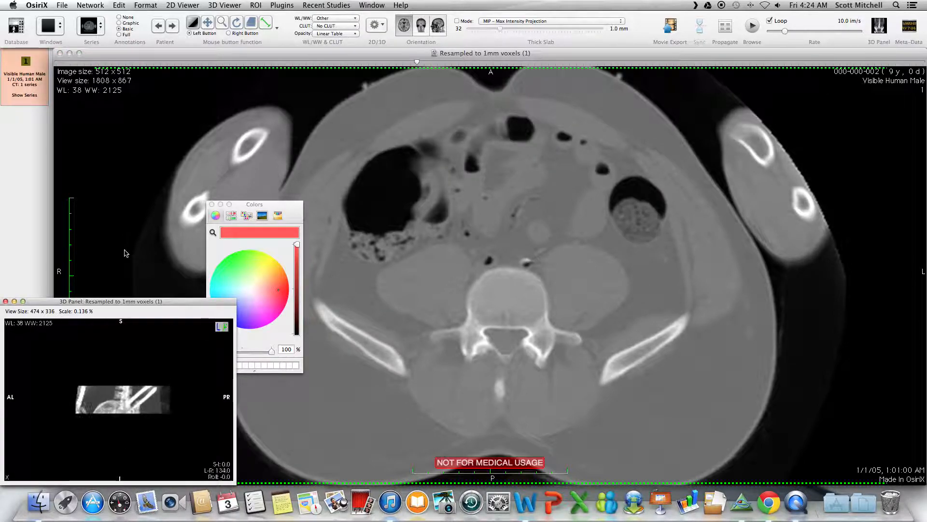
left_click(169, 127)
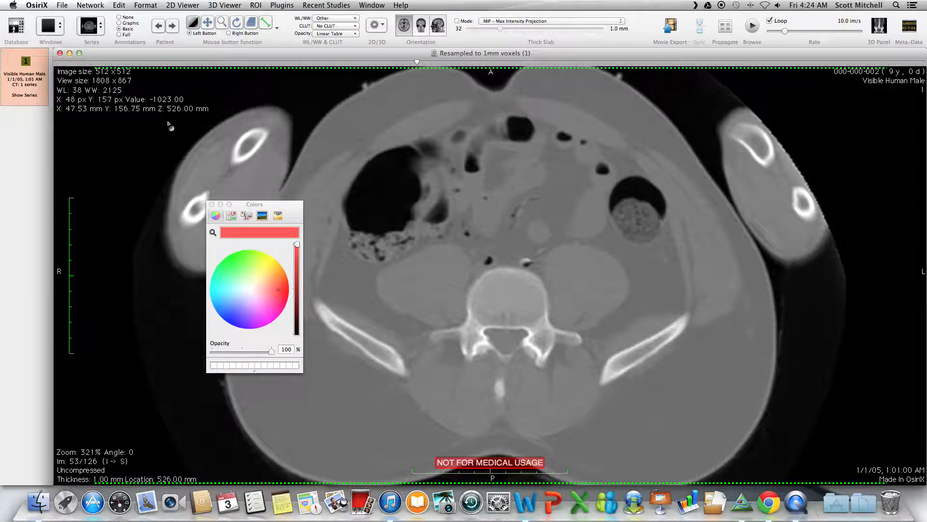
left_click(219, 5)
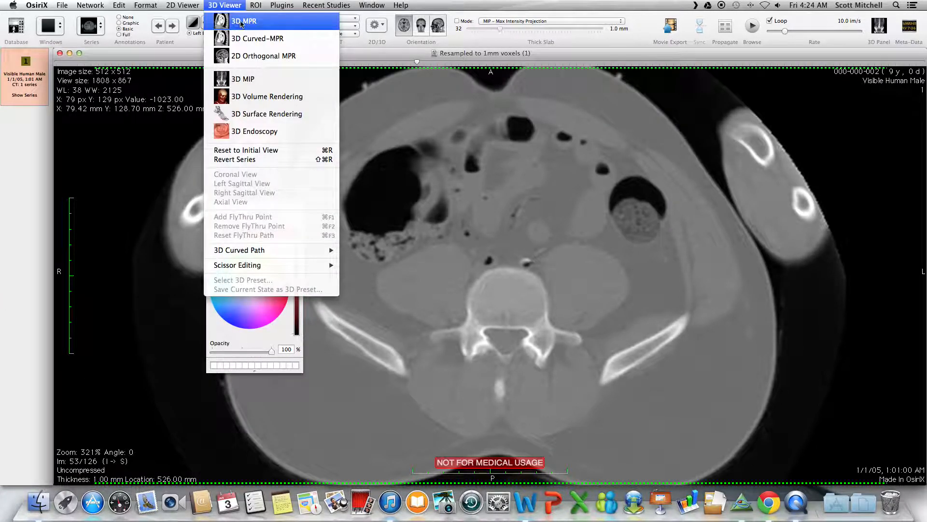
left_click(257, 24)
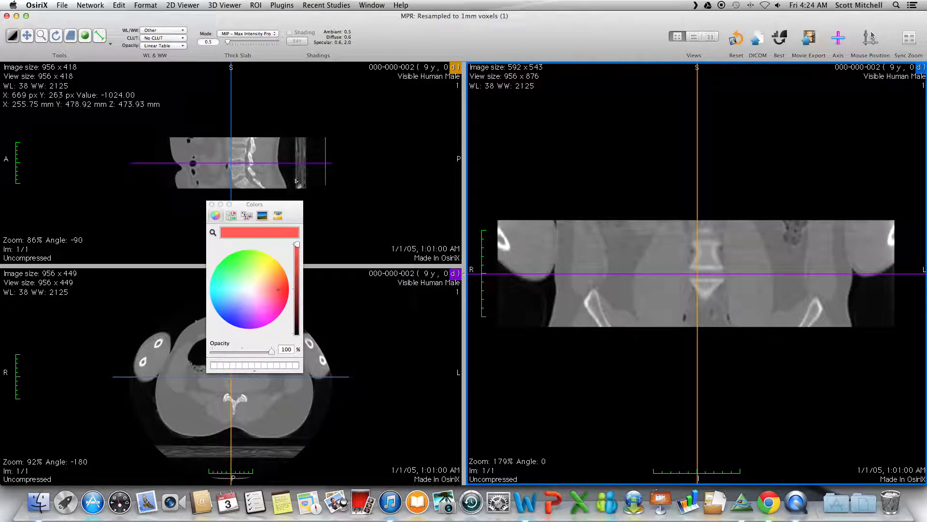
Step: Close the Colors window and examine the lumbar vertebrae through the coronal and axial MPR slices
scroll(723, 269, "down", 6)
scroll(724, 269, "up", 4)
scroll(724, 268, "up", 2)
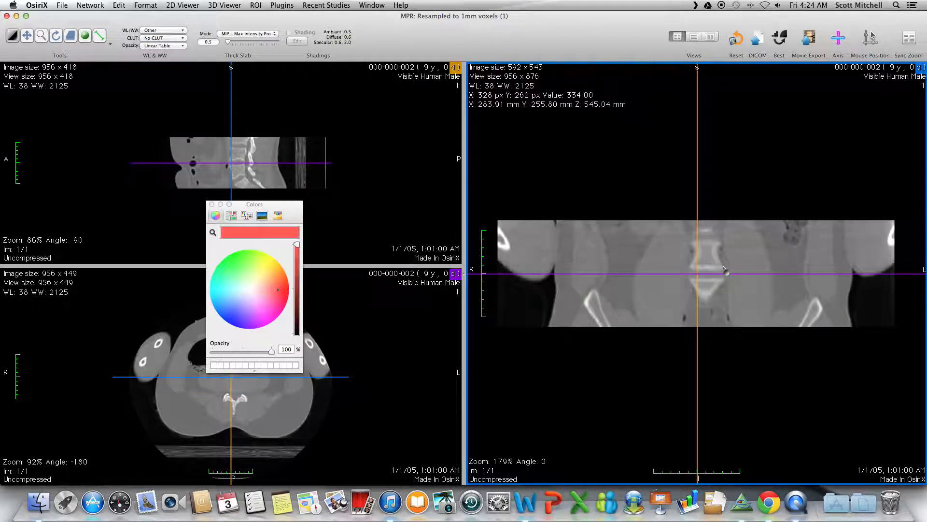
left_click(212, 205)
scroll(765, 272, "up", 2)
scroll(766, 272, "down", 5)
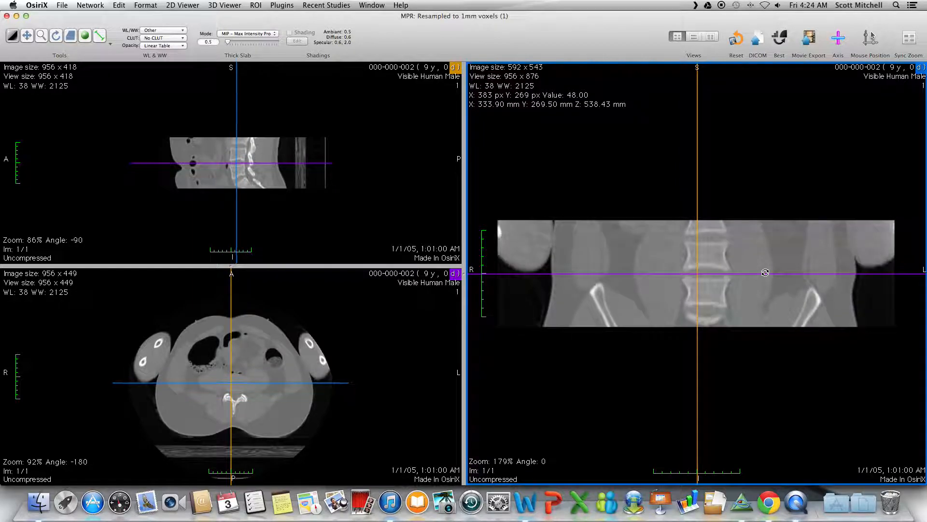
scroll(766, 272, "up", 3)
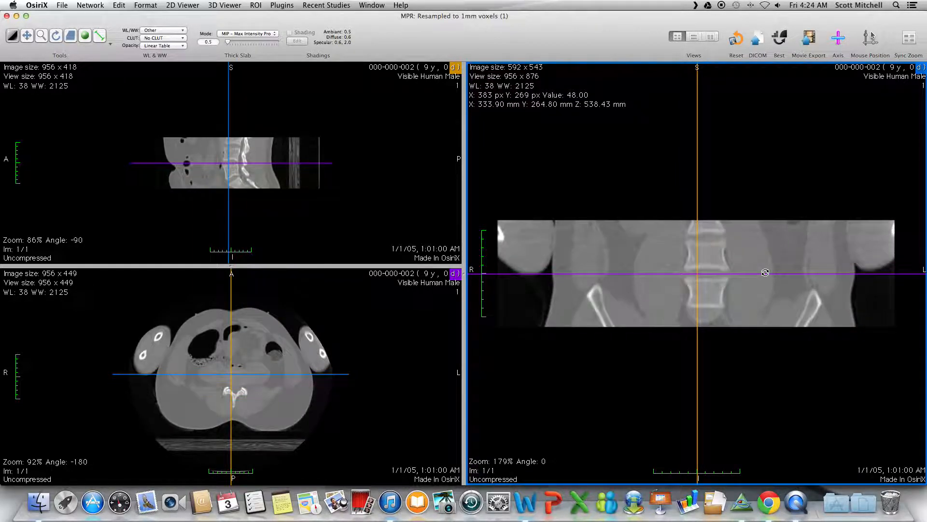
scroll(742, 253, "down", 4)
scroll(742, 253, "up", 7)
scroll(742, 254, "down", 7)
scroll(744, 256, "up", 5)
scroll(247, 367, "down", 4)
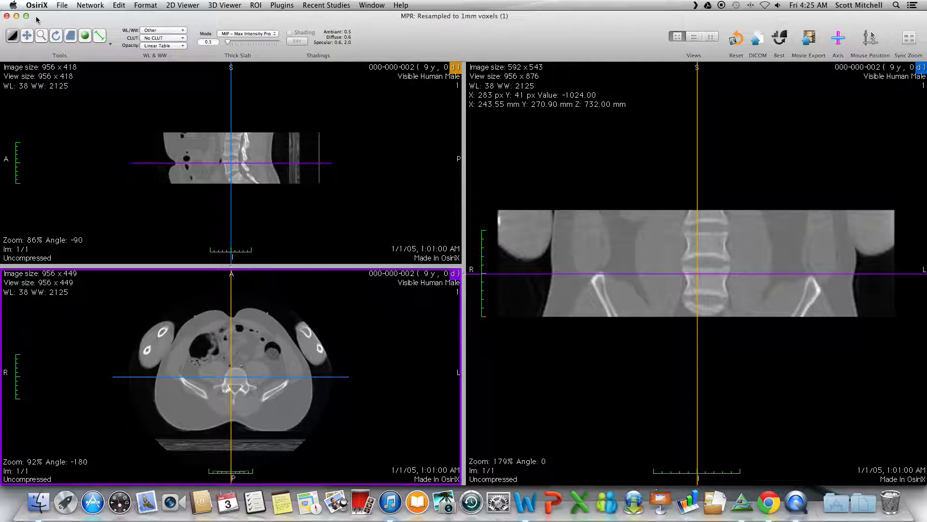
Step: Close the MPR viewer and open the series as a 3D Volume Rendering
left_click(6, 16)
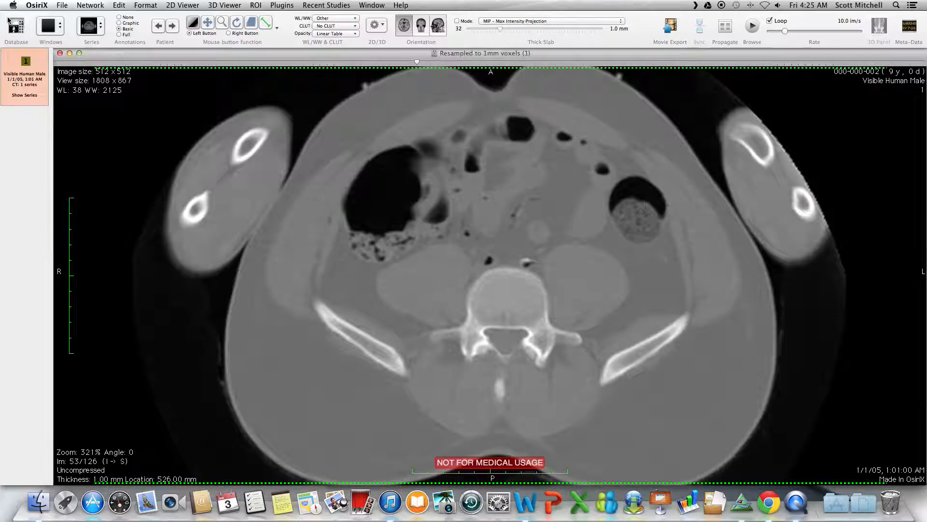
left_click(221, 5)
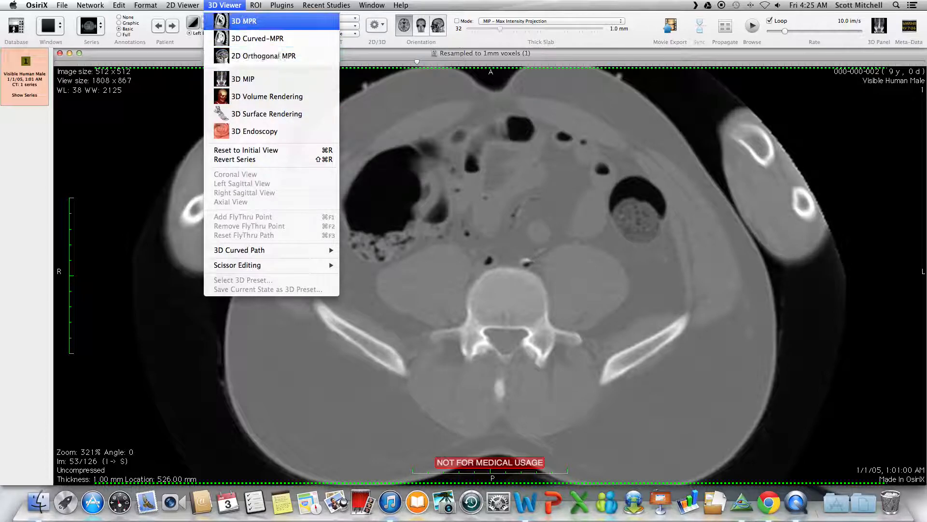
mouse_move(175, 4)
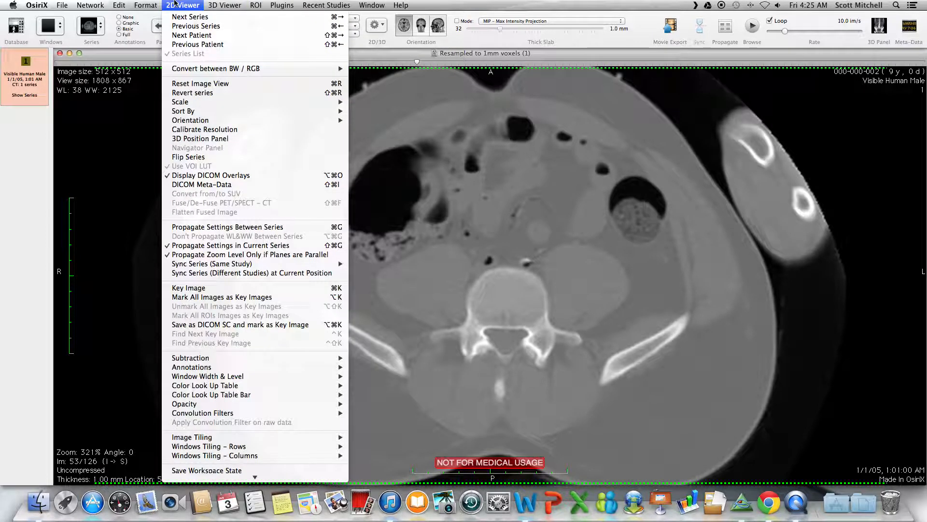
scroll(294, 435, "down", 2)
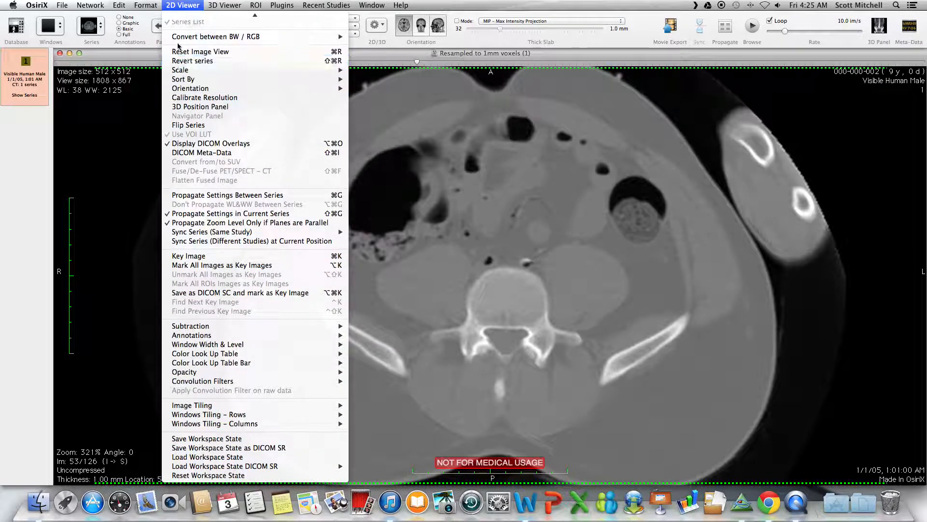
mouse_move(290, 4)
mouse_move(253, 8)
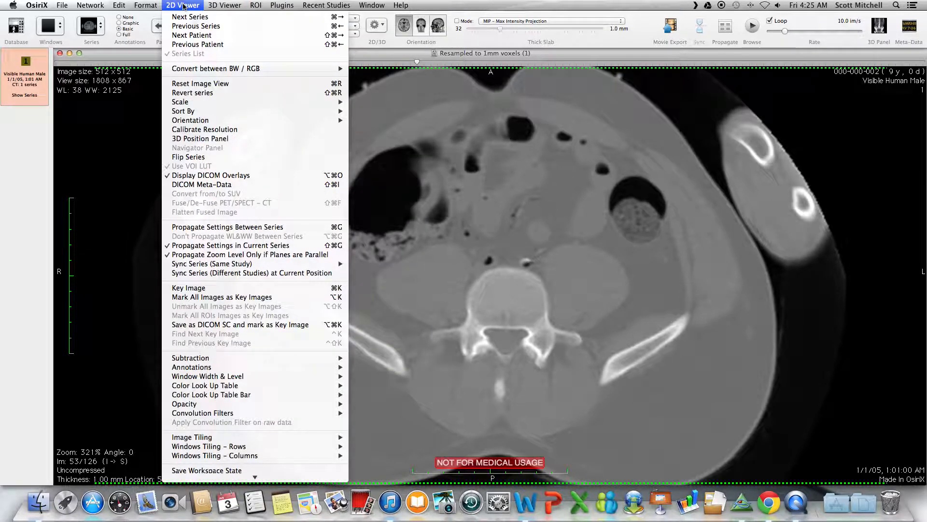
mouse_move(246, 478)
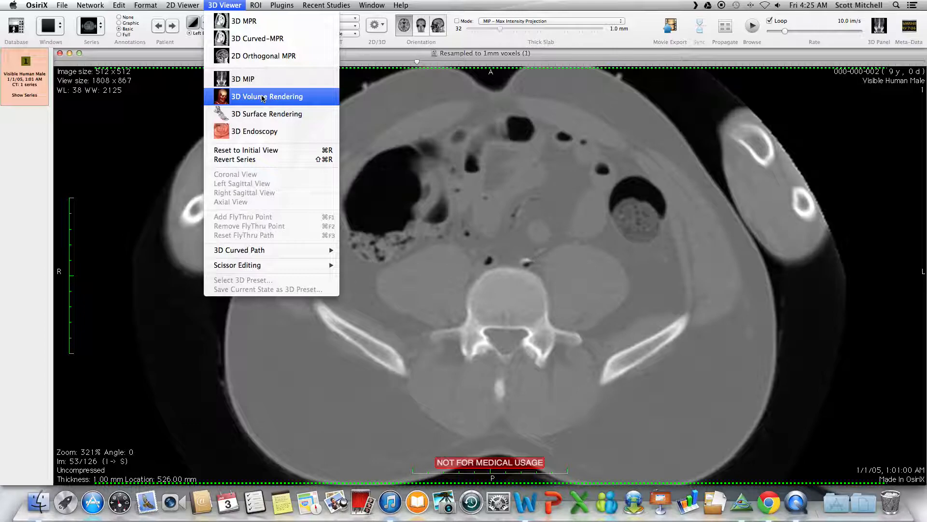
left_click(263, 98)
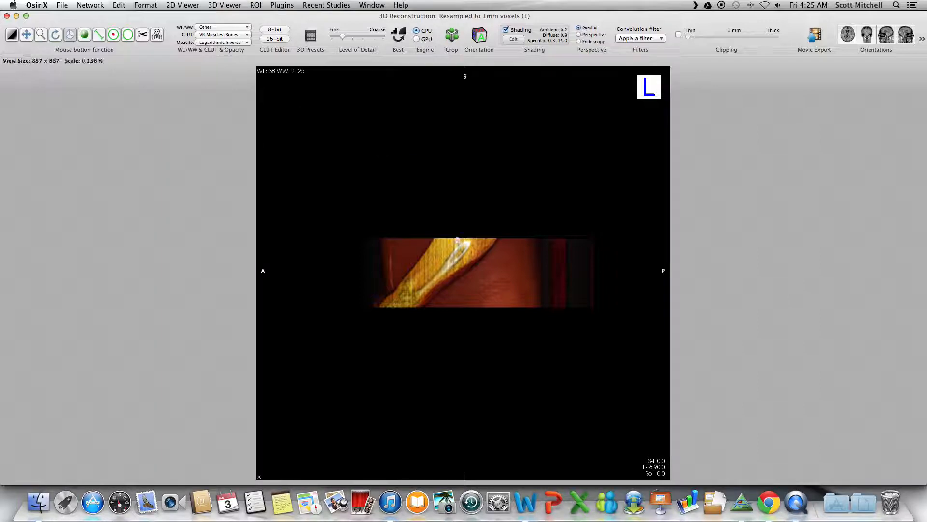
Step: Apply the Mid Contrast preset from the Basic group to the volume rendering and close the 3D presets
left_click_drag(396, 251, 541, 294)
left_click_drag(460, 294, 459, 262)
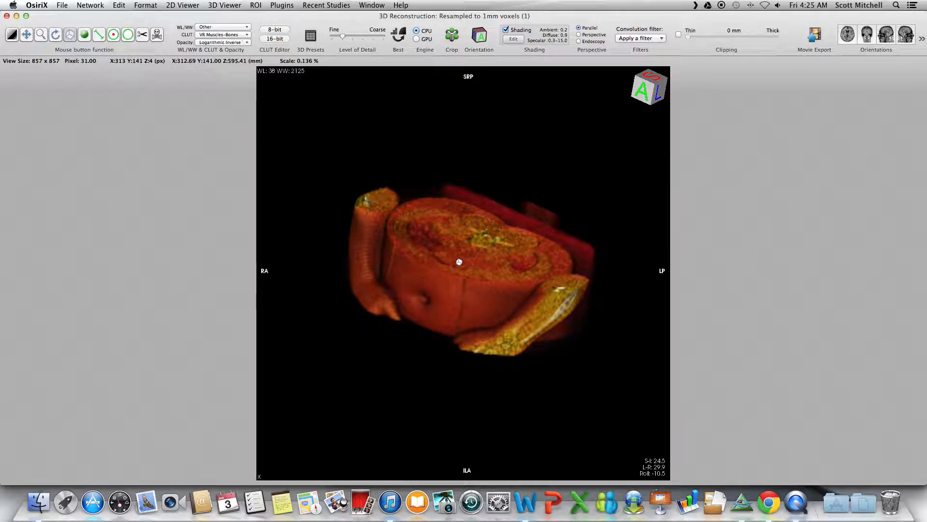
left_click_drag(451, 275, 464, 263)
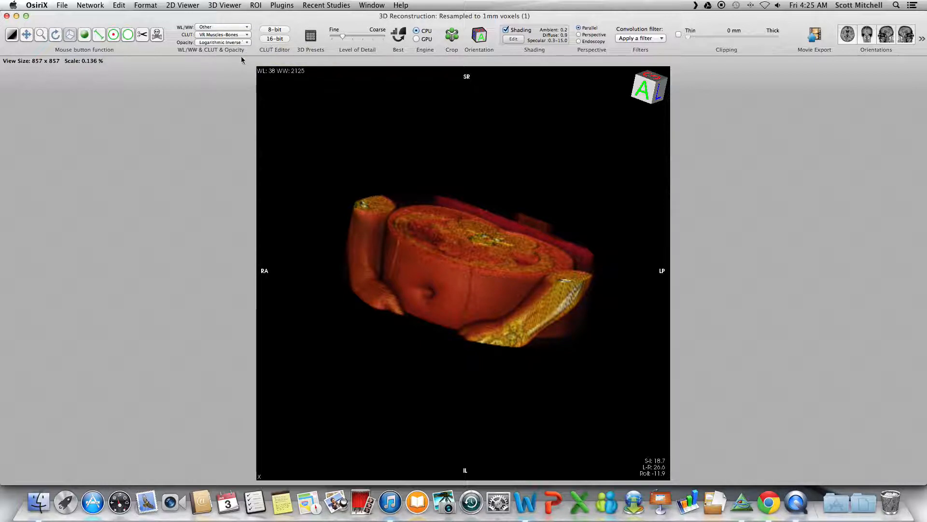
left_click(310, 37)
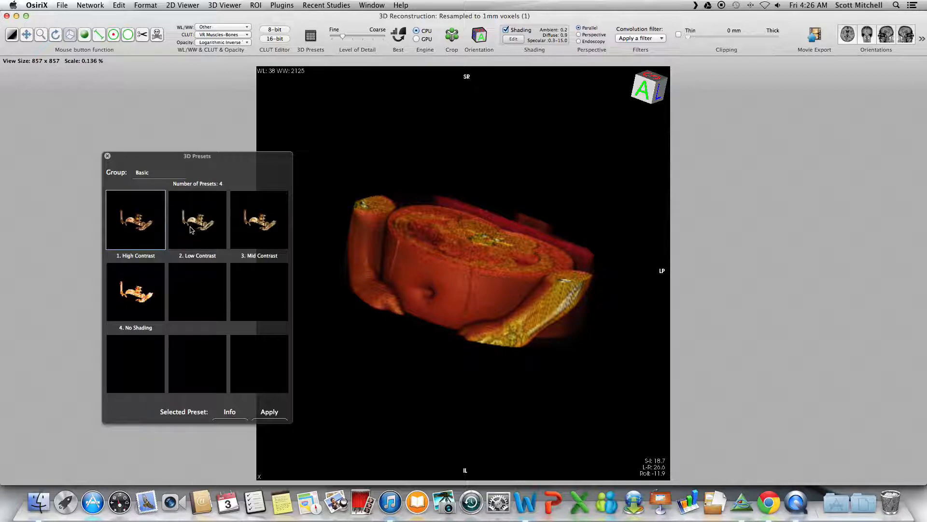
left_click(204, 213)
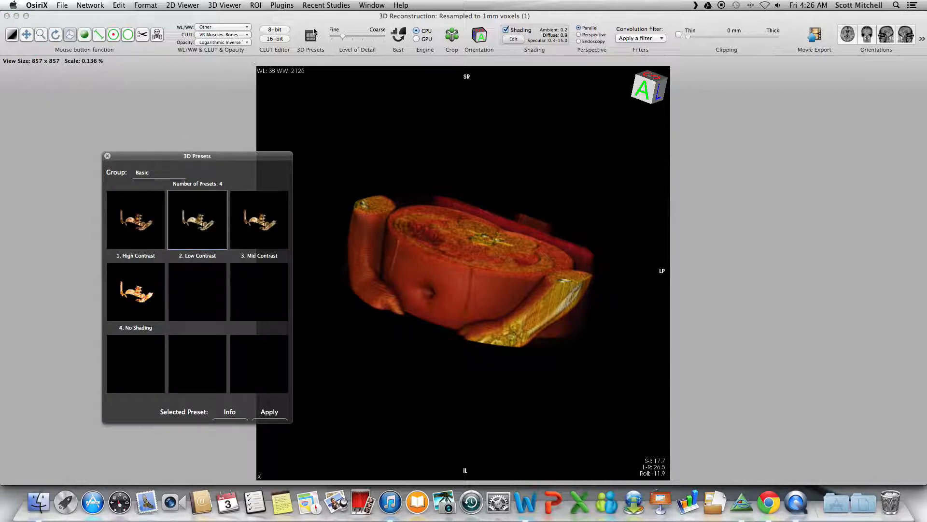
double_click(189, 226)
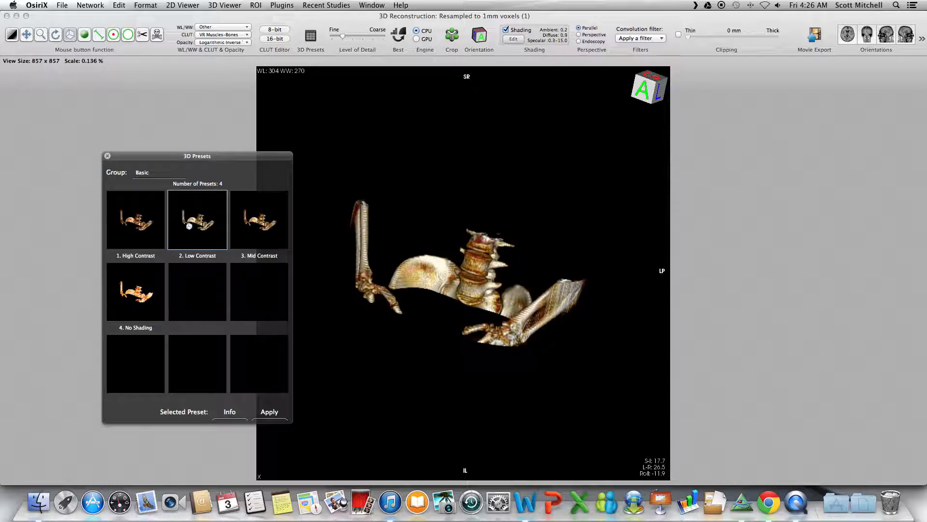
double_click(263, 230)
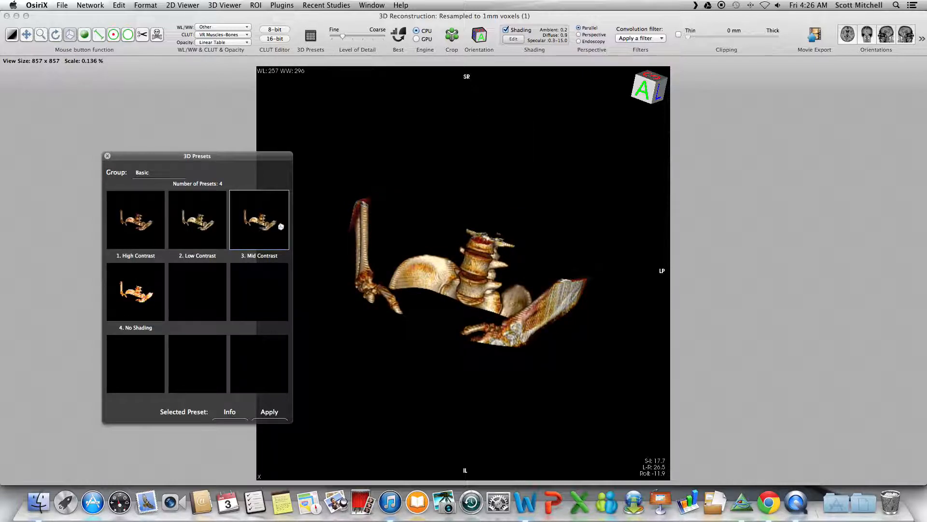
left_click(108, 157)
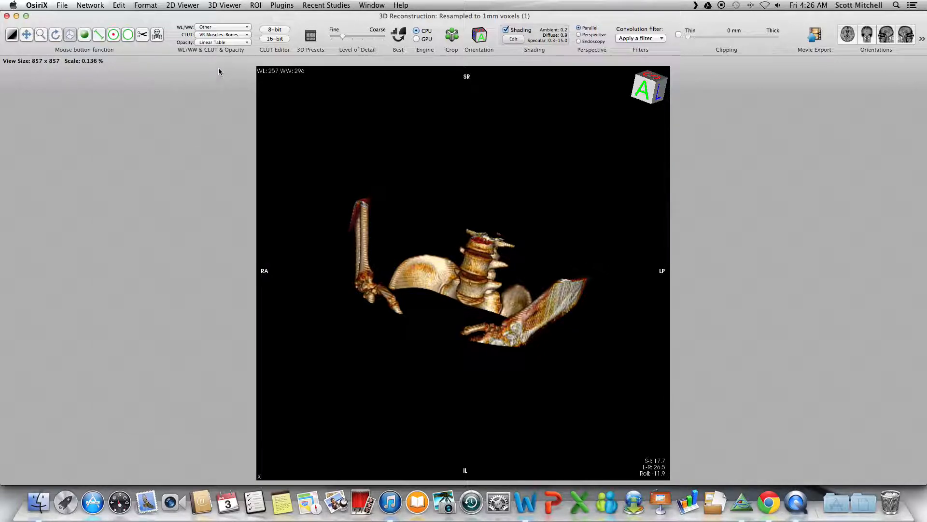
left_click(230, 28)
left_click(235, 24)
left_click(229, 35)
left_click(235, 18)
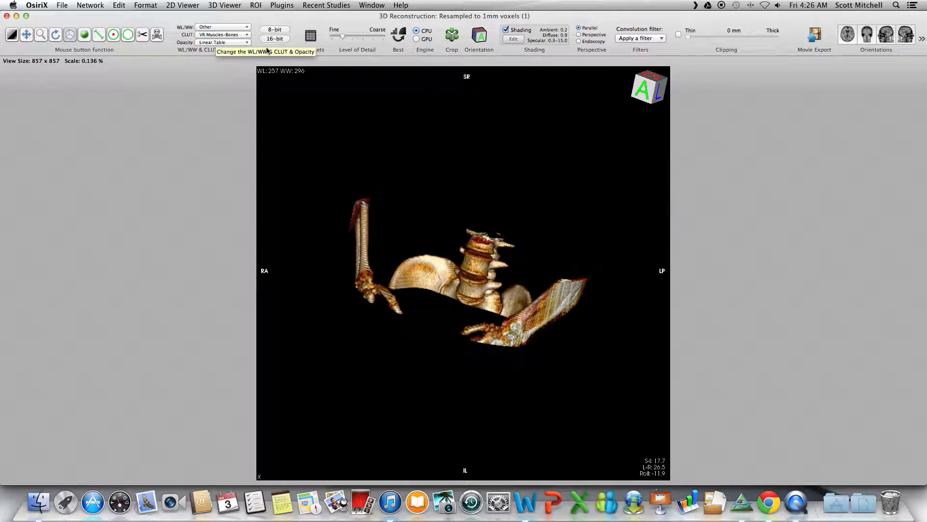
Step: Enlarge the bone rendering and examine the lumbar vertebrae and pelvis from behind and from above
left_click_drag(459, 247, 529, 307)
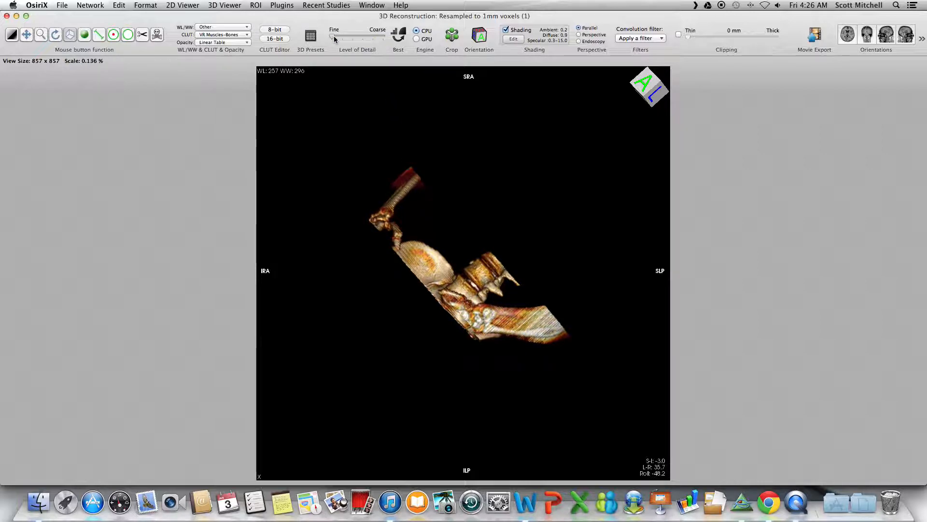
left_click_drag(453, 225, 564, 306)
left_click_drag(418, 269, 463, 277)
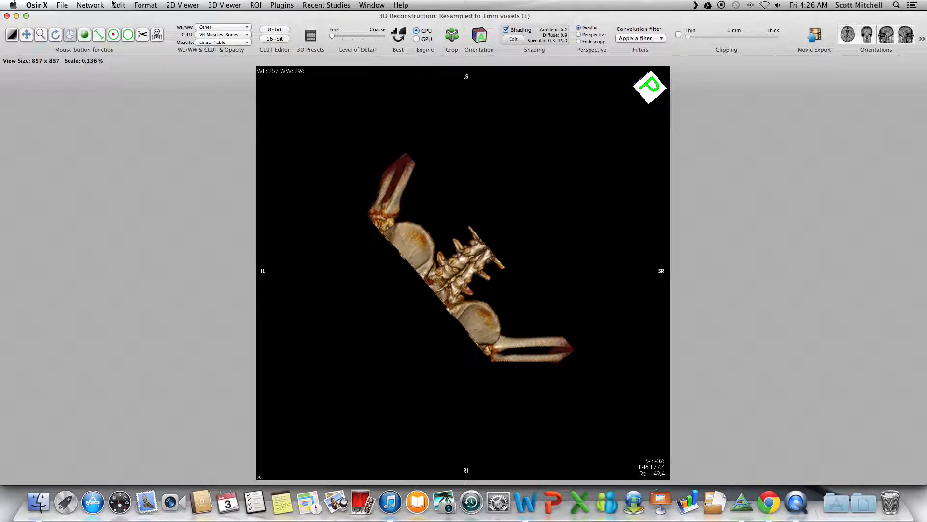
left_click(42, 37)
left_click_drag(454, 281, 458, 155)
left_click(73, 36)
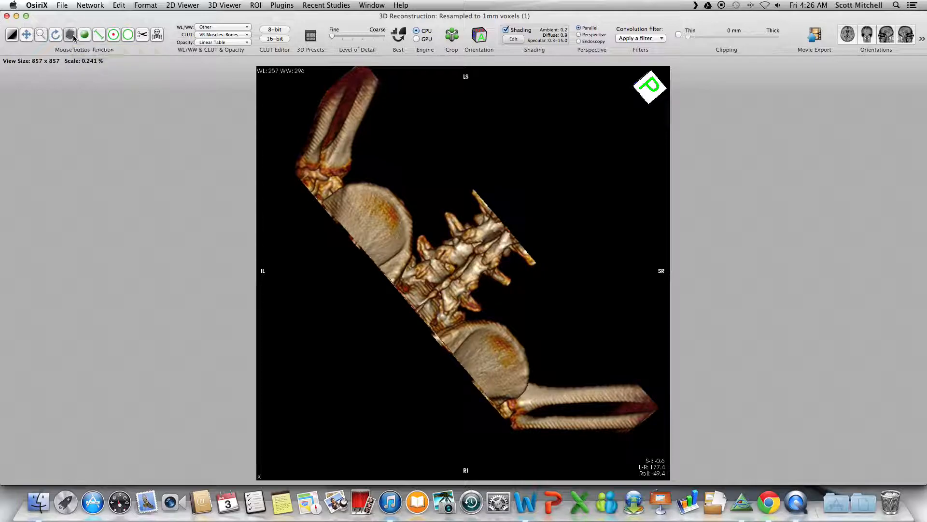
left_click_drag(366, 201, 443, 299)
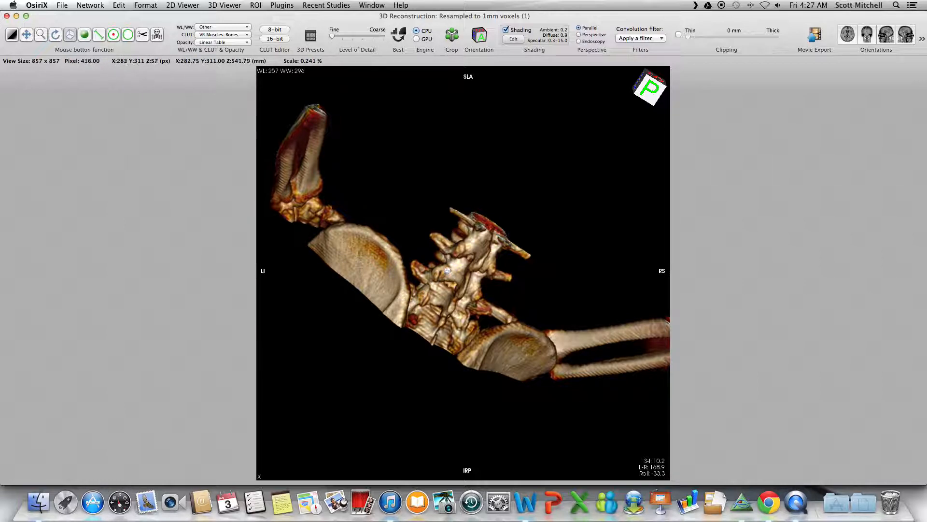
left_click_drag(449, 285, 454, 352)
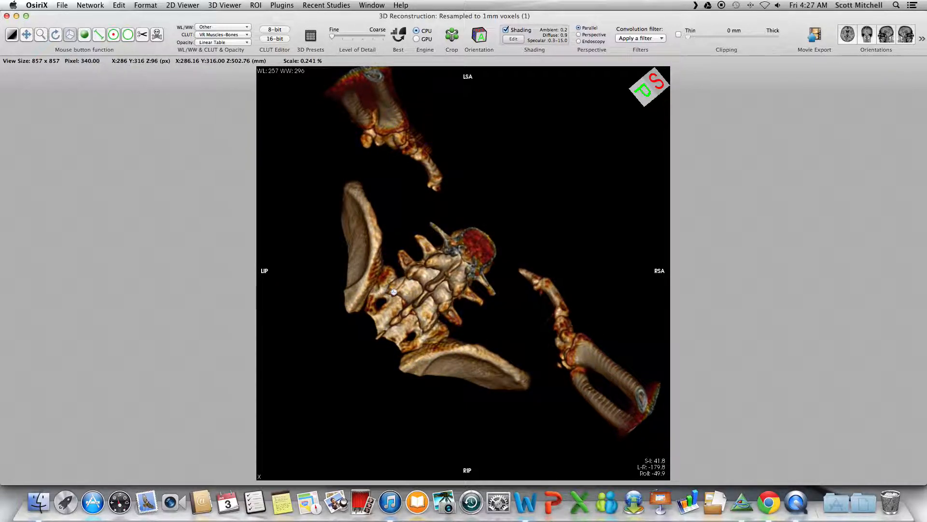
left_click_drag(433, 266, 422, 230)
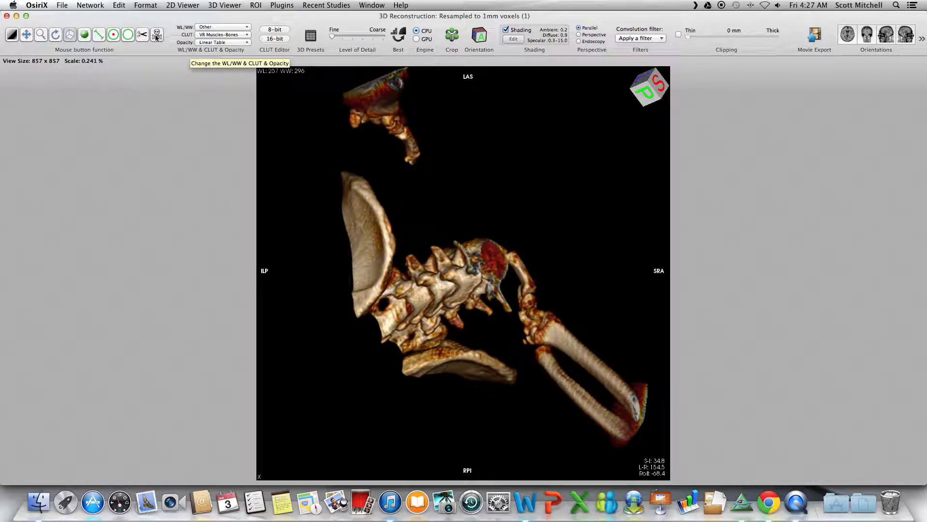
Step: Cut away the left forearm and hand together with most of the left iliac bone using the scissors
left_click(141, 35)
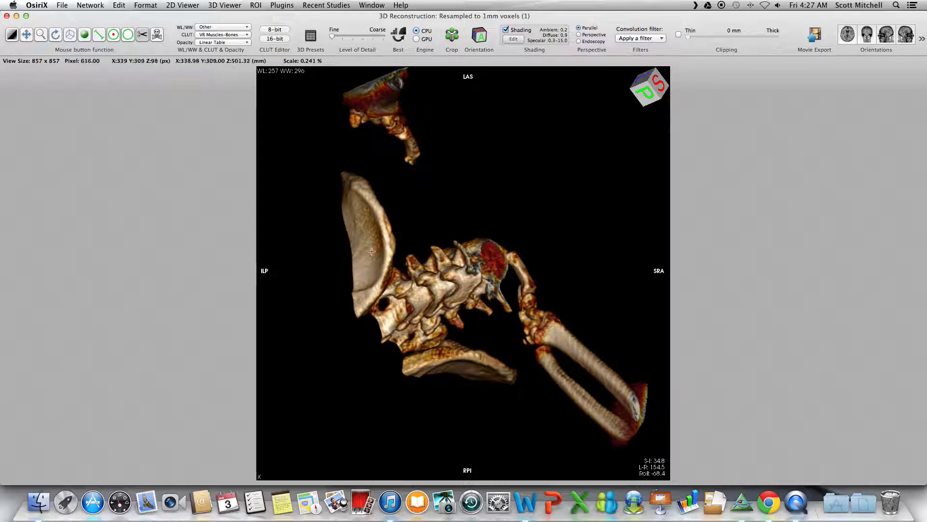
mouse_move(428, 212)
left_mouse_down()
mouse_move(447, 92)
mouse_move(425, 53)
mouse_move(309, 58)
mouse_move(269, 171)
mouse_move(283, 290)
mouse_move(295, 309)
left_mouse_up()
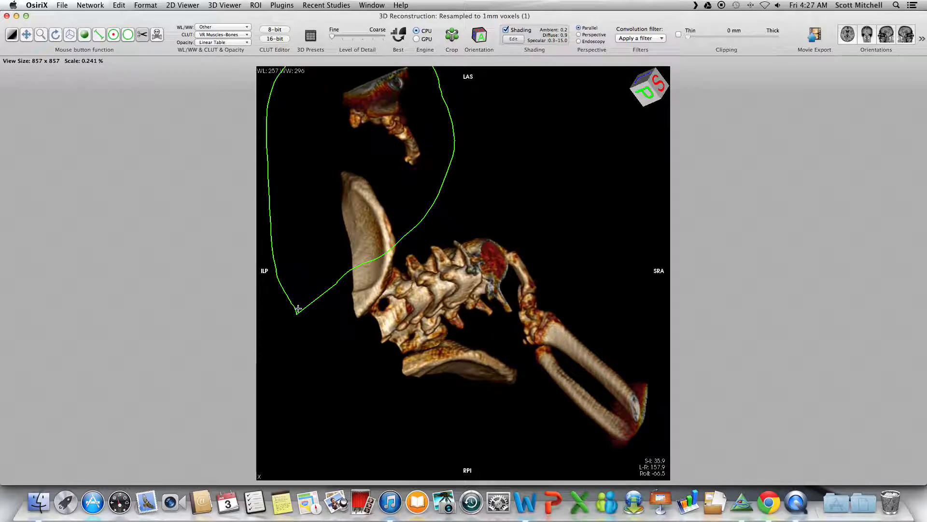
key("Return")
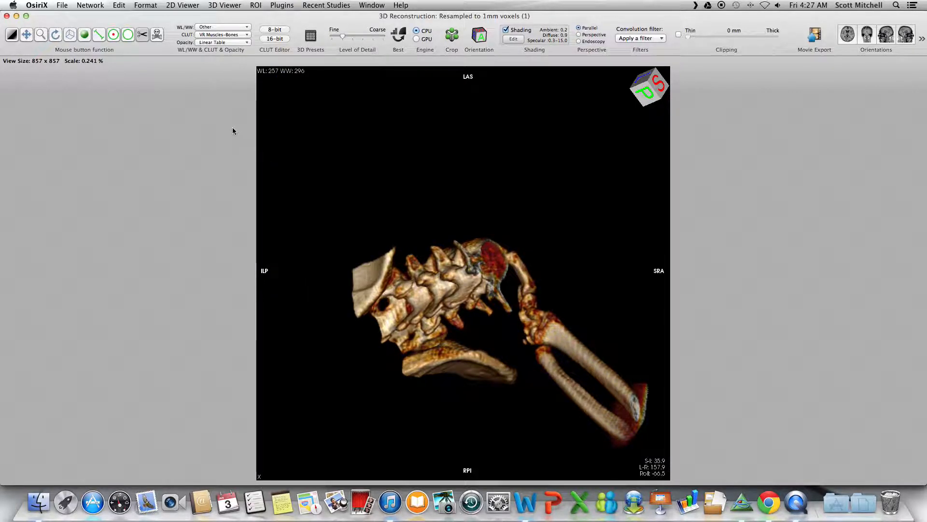
Step: Cut away the right forearm and hand and the outer part of the right iliac bone using the scissors
left_click(70, 34)
left_click_drag(338, 160, 390, 182)
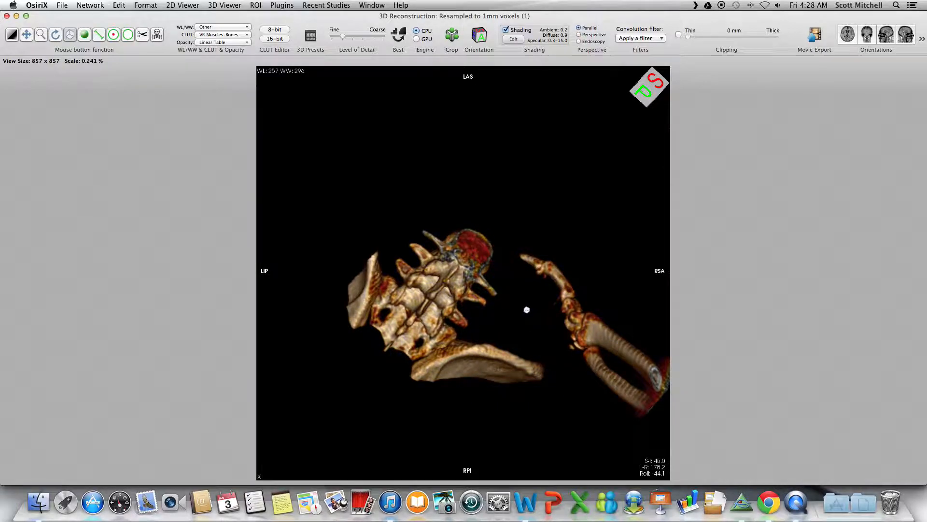
left_click_drag(528, 308, 503, 307)
left_click(143, 34)
mouse_move(457, 386)
left_mouse_down()
mouse_move(510, 257)
mouse_move(559, 238)
mouse_move(667, 289)
mouse_move(678, 441)
mouse_move(554, 449)
mouse_move(468, 422)
left_mouse_up()
key("Delete")
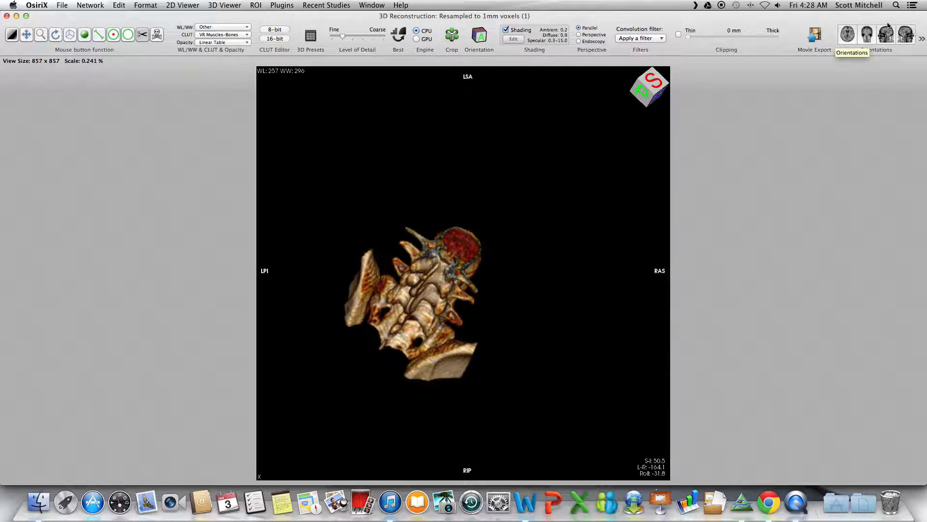
Step: In the axial orientation, outline the spine and remaining pelvis with the scissors and cut away everything outside the outline
left_click(848, 34)
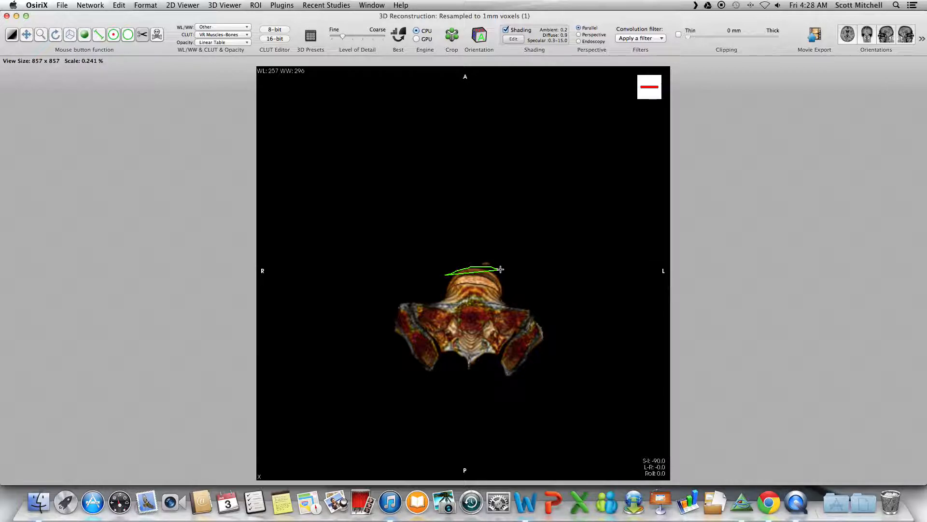
mouse_move(538, 302)
left_mouse_down()
mouse_move(535, 356)
mouse_move(483, 378)
mouse_move(446, 379)
mouse_move(401, 315)
left_mouse_up()
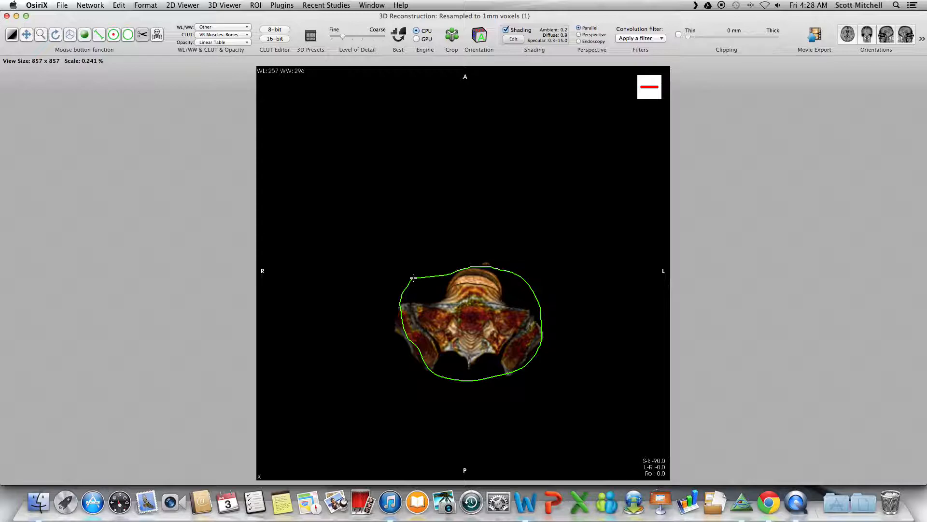
key("Return")
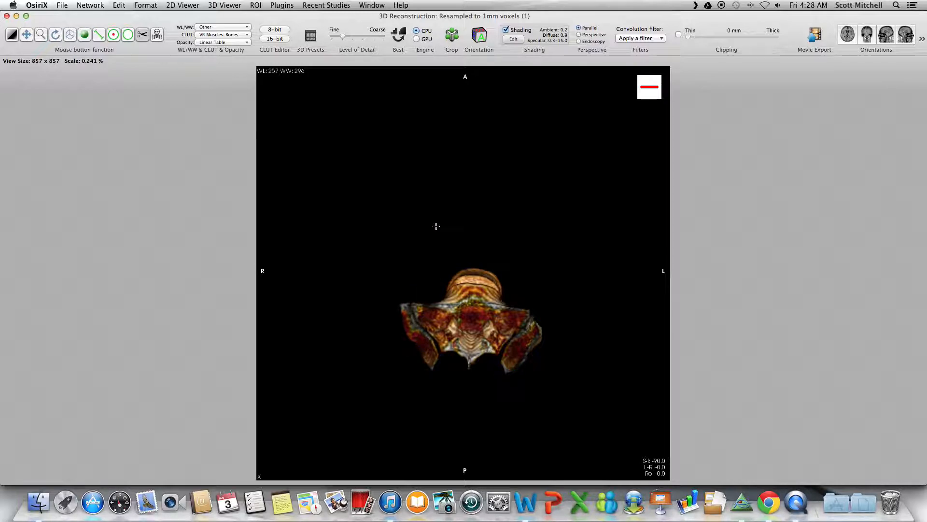
Step: Cut away the uppermost vertebra from a right oblique view with the scissors, following the gap above the next vertebral body
left_click(70, 35)
left_click_drag(447, 243, 538, 354)
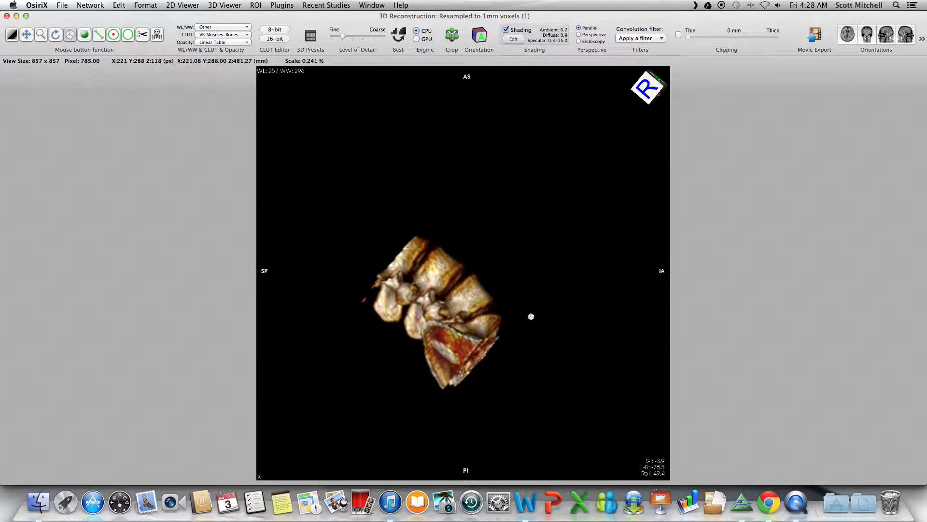
left_click_drag(512, 343, 508, 330)
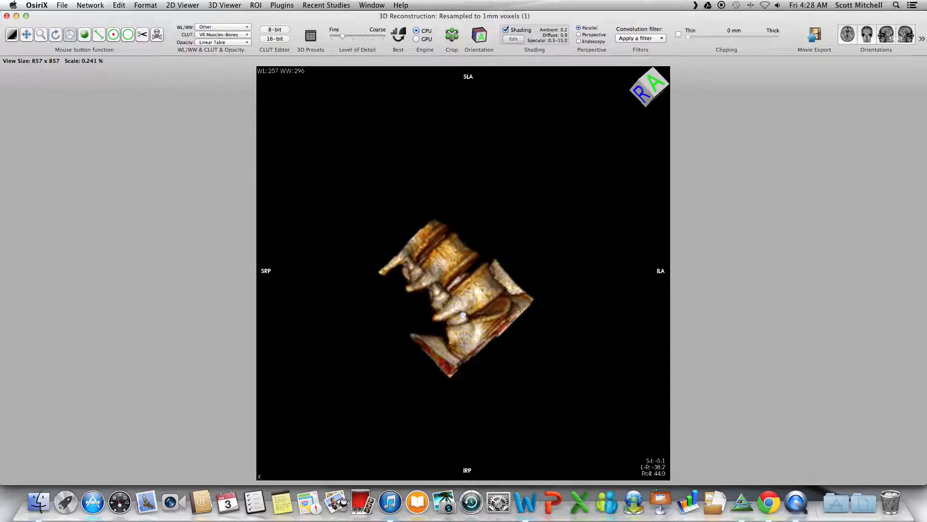
left_click_drag(520, 246, 375, 323)
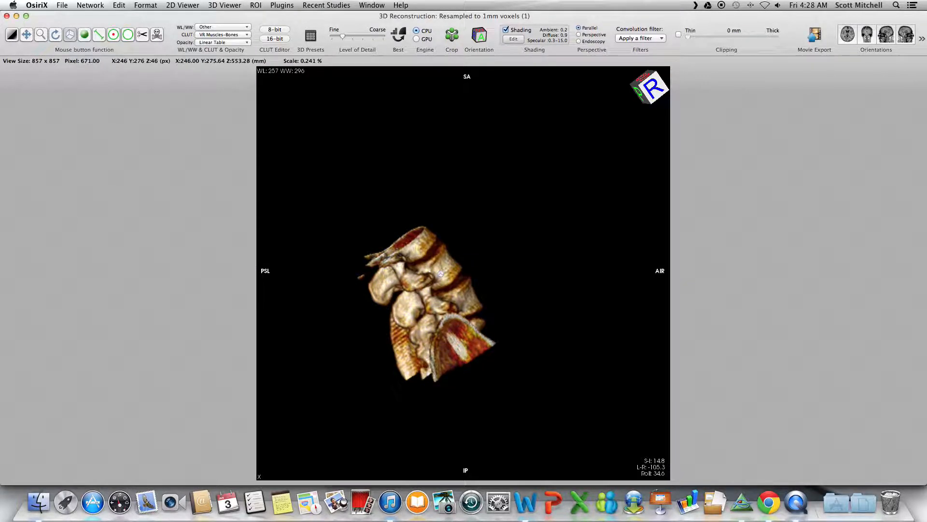
left_click_drag(429, 315, 507, 325)
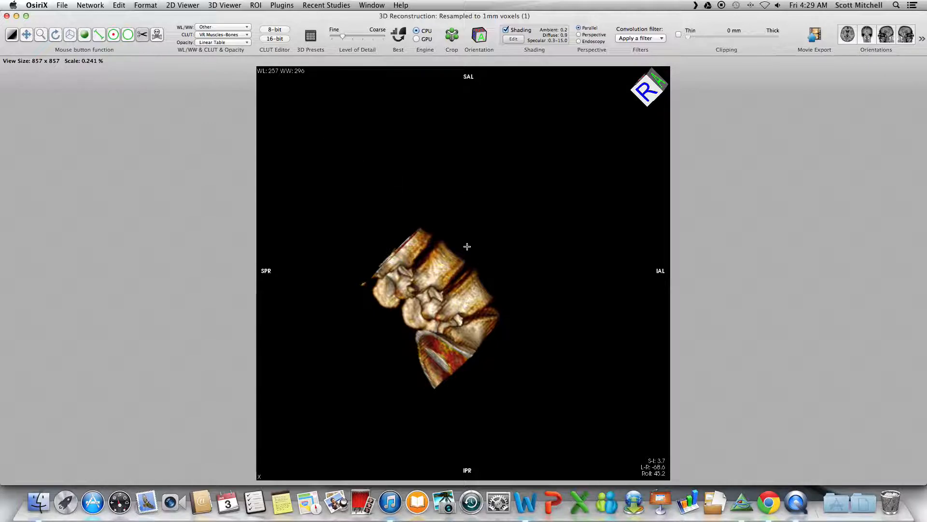
mouse_move(350, 306)
left_mouse_down()
mouse_move(393, 182)
mouse_move(514, 199)
left_mouse_up()
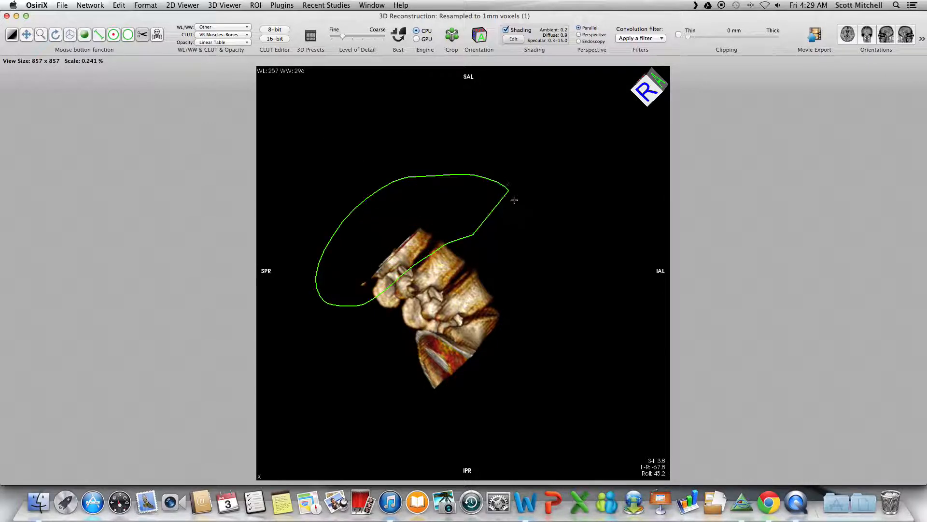
key("Return")
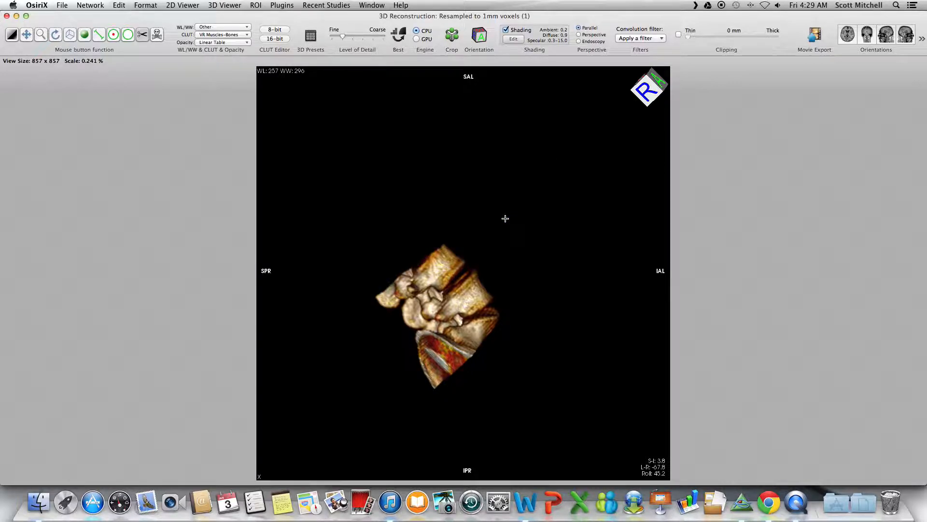
Step: Cut away the body of the topmost remaining vertebra with the scissors from the right lateral view
left_click(72, 37)
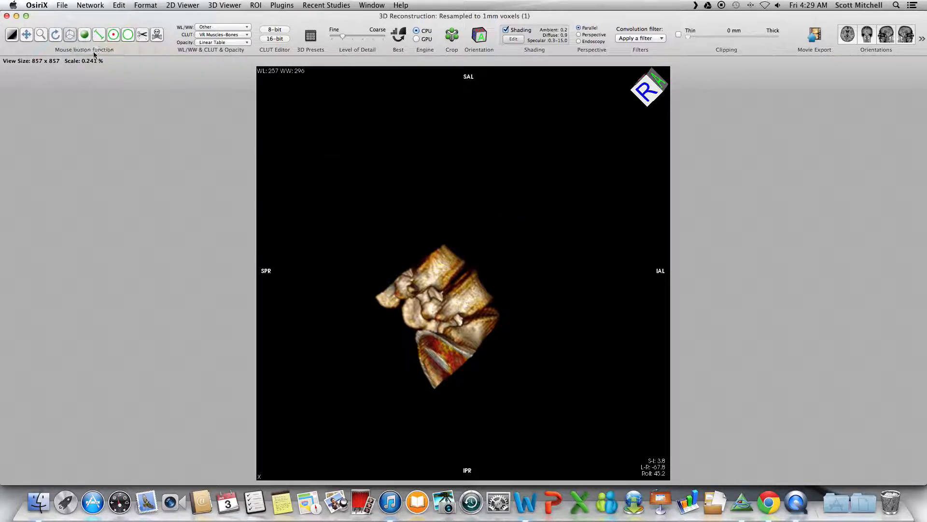
left_click_drag(417, 334, 371, 289)
left_click(140, 35)
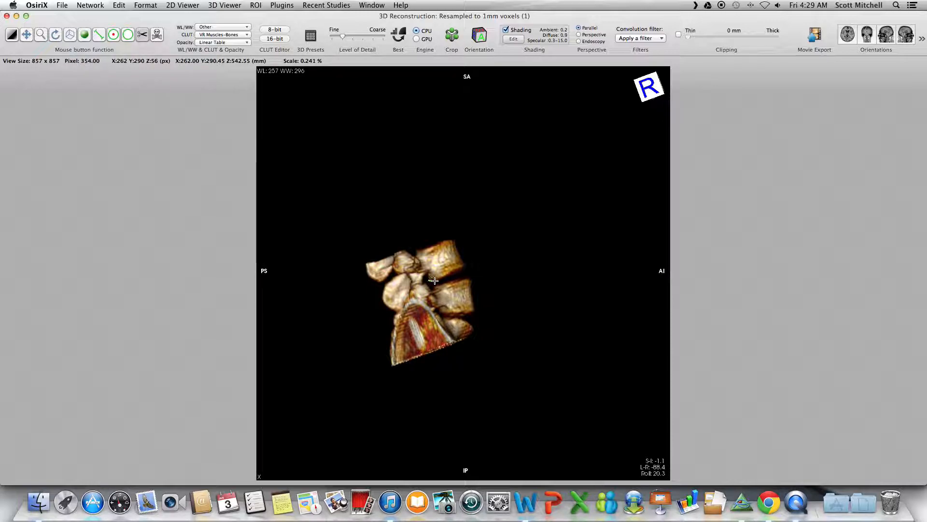
mouse_move(460, 275)
left_mouse_down()
mouse_move(472, 269)
mouse_move(437, 188)
mouse_move(410, 187)
left_mouse_up()
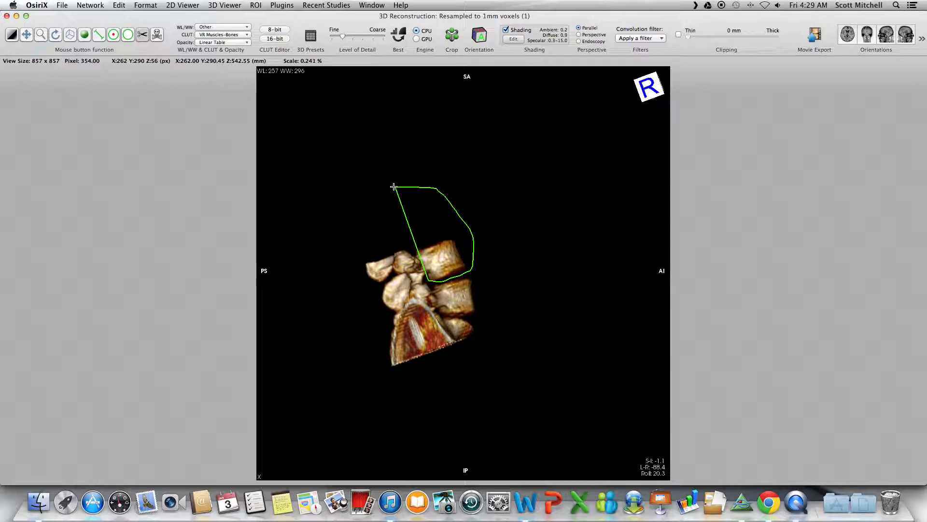
key("Return")
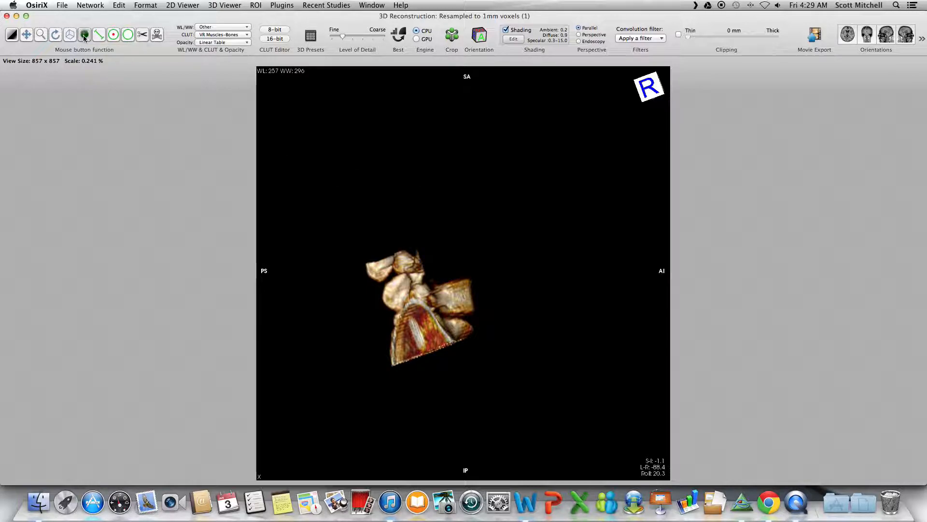
Step: Outline the leftover outer part of the left iliac bone from behind and cut it away with the scissors
left_click_drag(394, 390, 380, 353)
left_click(62, 39)
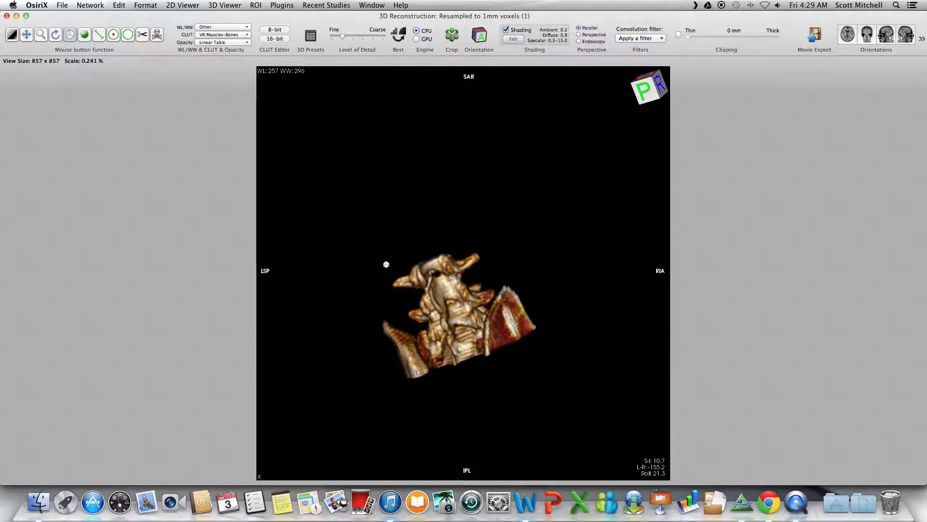
left_click_drag(493, 328, 493, 342)
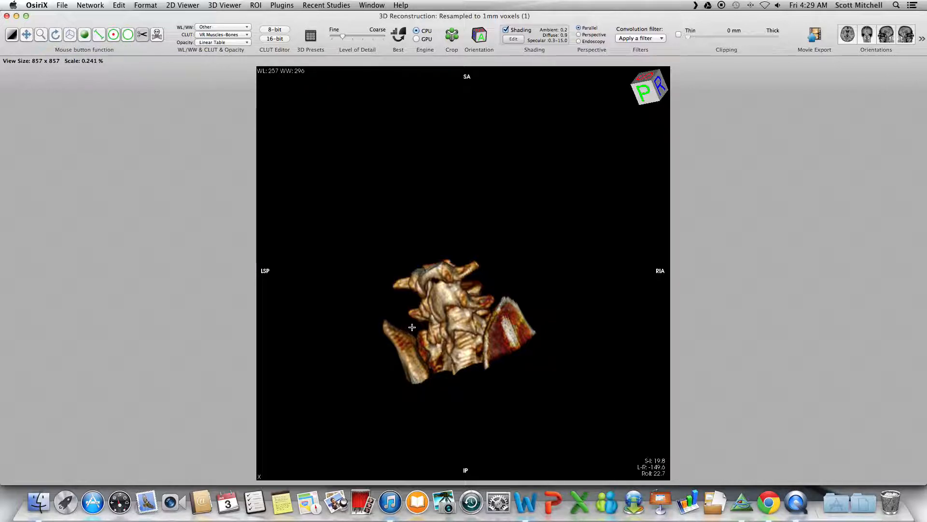
mouse_move(422, 396)
left_mouse_down()
mouse_move(364, 375)
mouse_move(373, 302)
left_mouse_up()
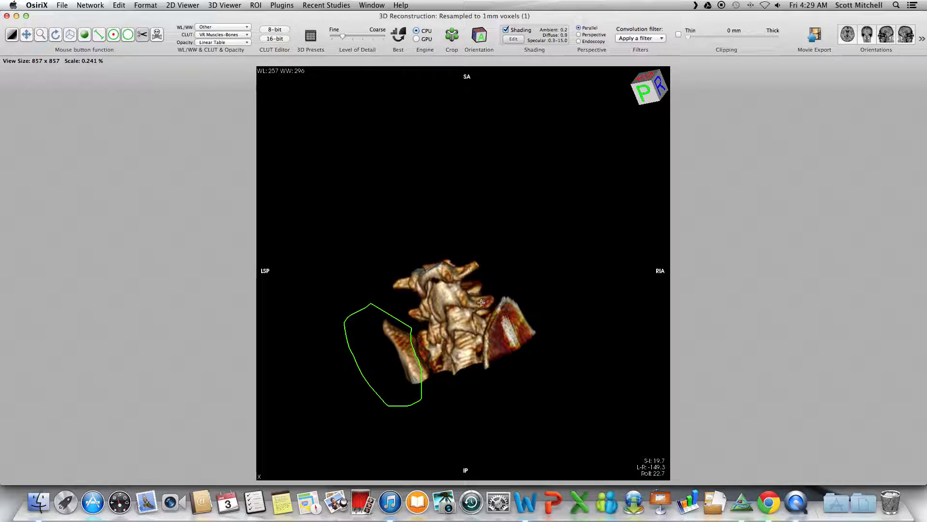
Step: Enlarge the rendering and examine the joints and posterior processes of the remaining vertebrae from the left side and from behind
left_click(70, 37)
left_click_drag(363, 321, 578, 277)
left_click_drag(425, 327, 447, 291)
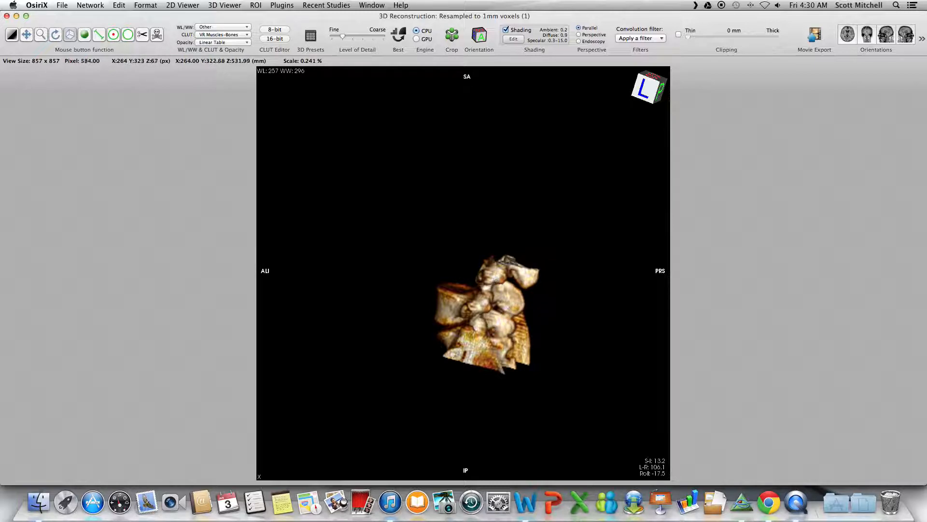
left_click_drag(506, 314, 562, 384)
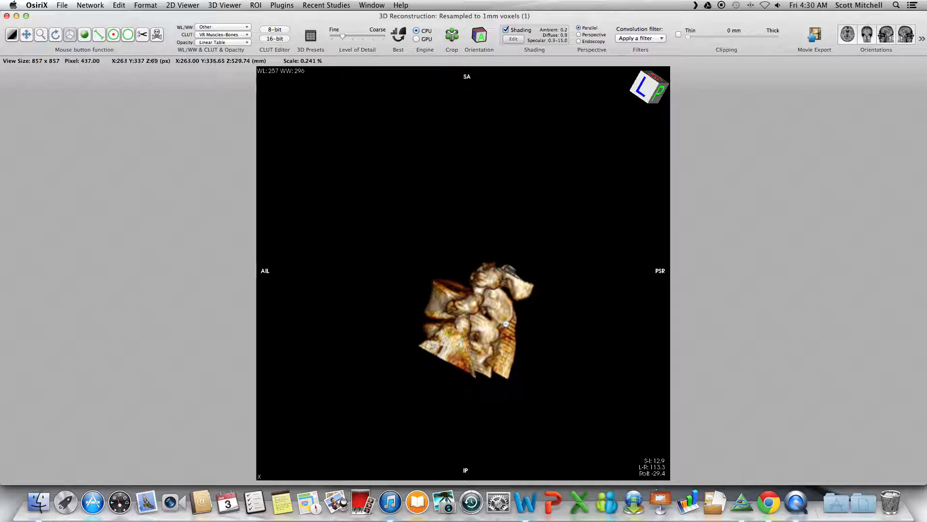
left_click_drag(507, 324, 391, 275)
mouse_move(454, 285)
left_mouse_down()
mouse_move(492, 289)
mouse_move(460, 284)
left_mouse_up()
left_click(41, 35)
left_click_drag(354, 243, 363, 88)
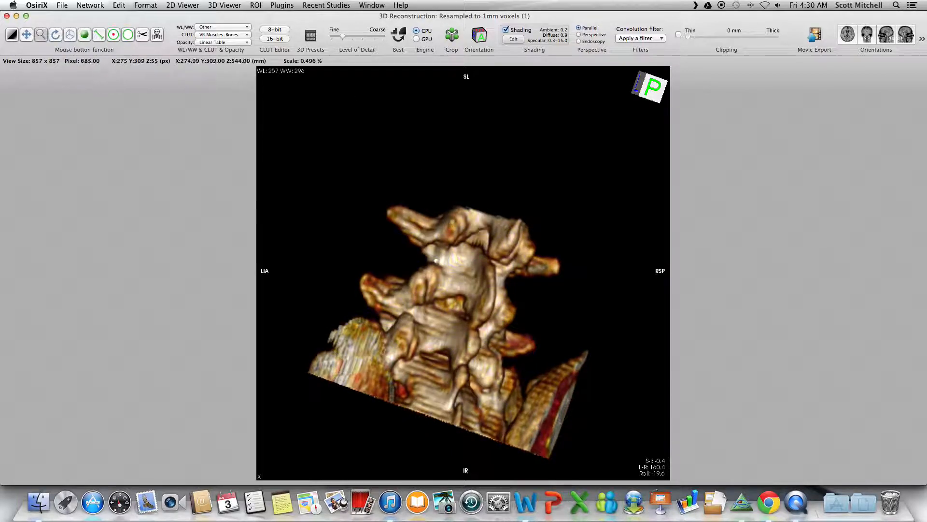
left_click(69, 36)
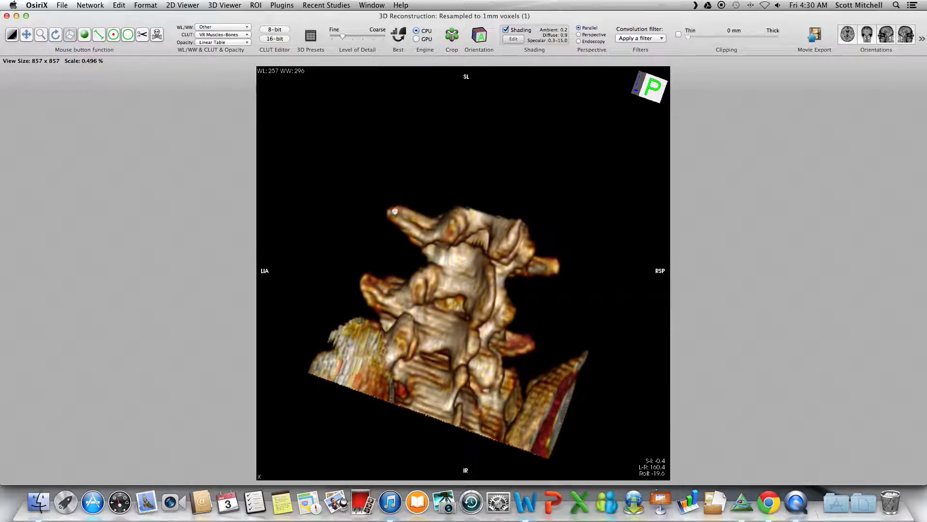
left_click_drag(502, 338, 389, 309)
left_click_drag(427, 361, 428, 302)
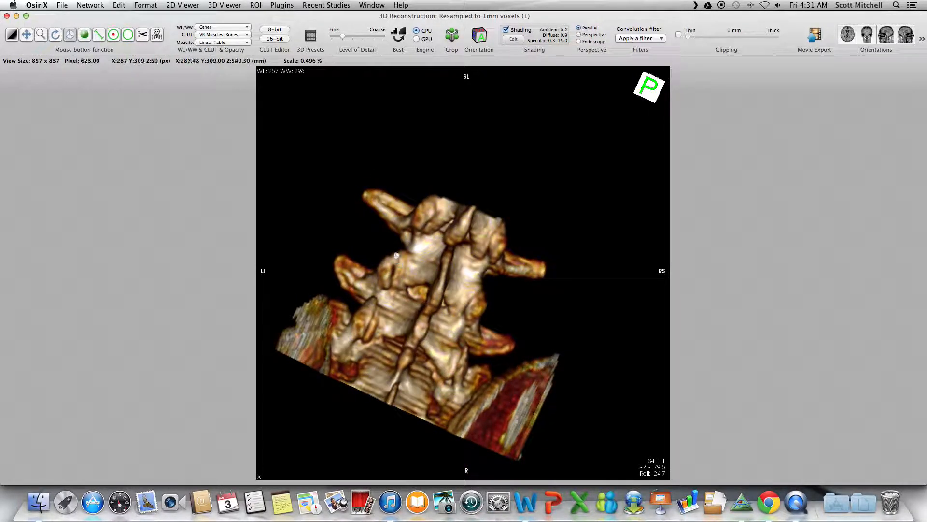
left_click_drag(368, 274, 536, 434)
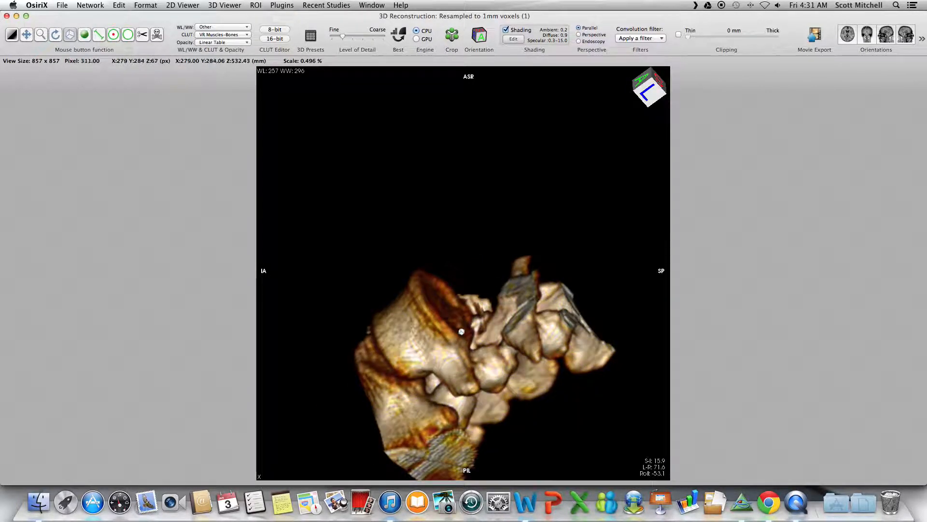
left_click_drag(446, 351, 448, 302)
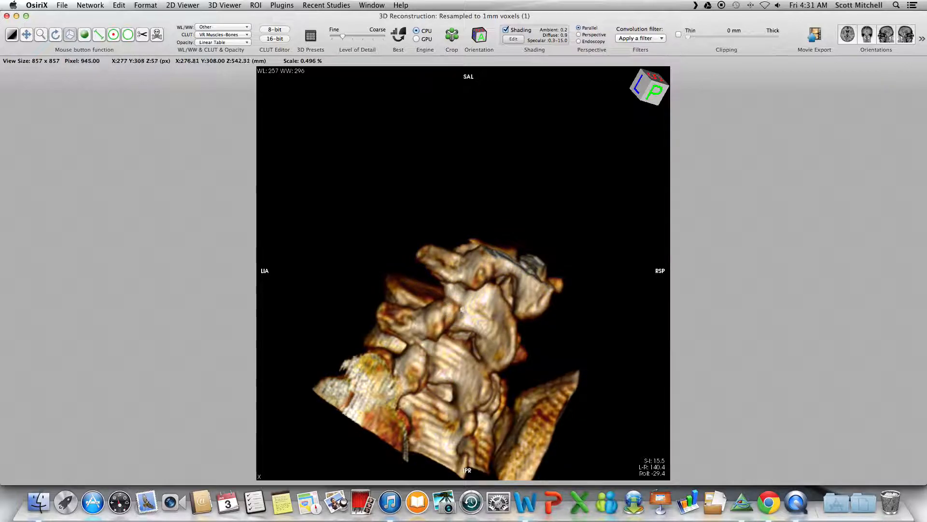
left_click_drag(457, 362, 420, 339)
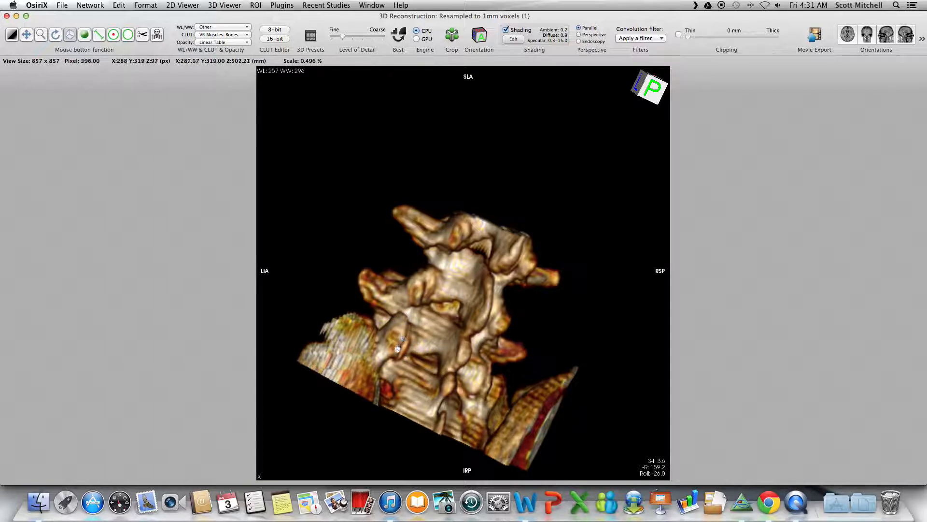
Step: Outline the posterior arch and left transverse process of the topmost vertebra from a low posterior view and cut them away
left_click_drag(370, 358, 439, 236)
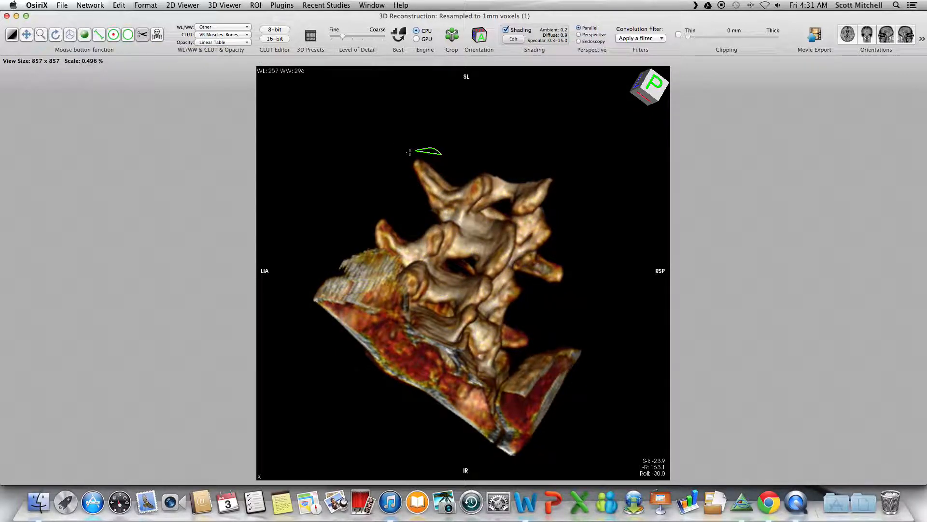
left_click_drag(433, 211, 450, 230)
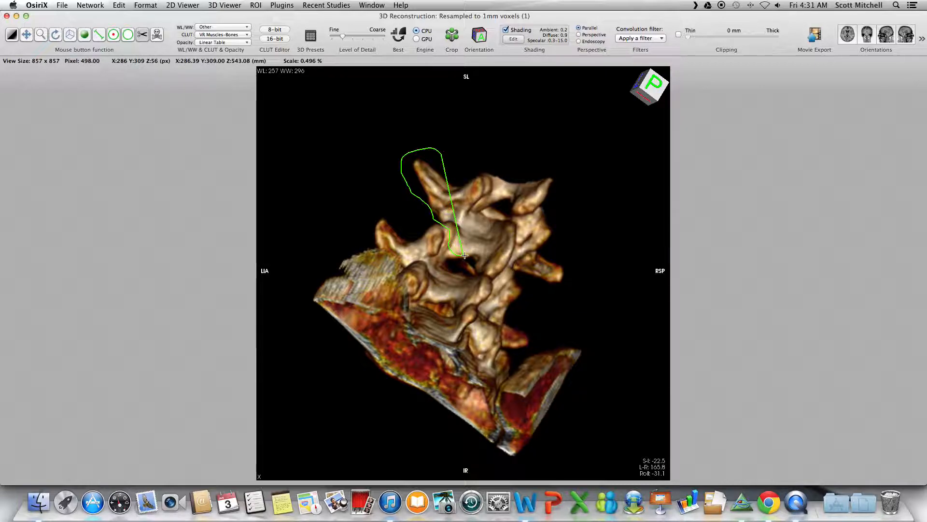
mouse_move(466, 255)
left_mouse_down()
mouse_move(528, 240)
mouse_move(554, 170)
mouse_move(504, 132)
mouse_move(502, 149)
left_mouse_up()
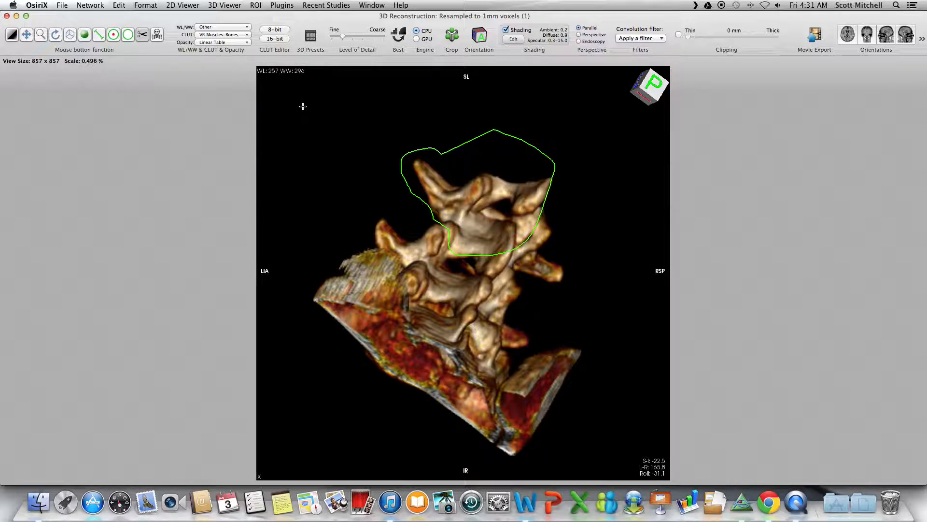
key("Delete")
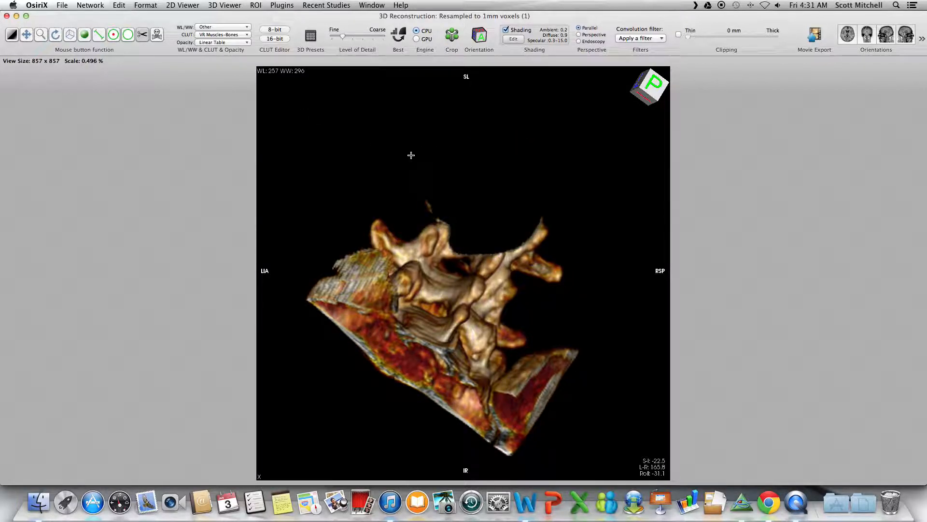
left_click(70, 35)
left_click_drag(414, 166, 478, 295)
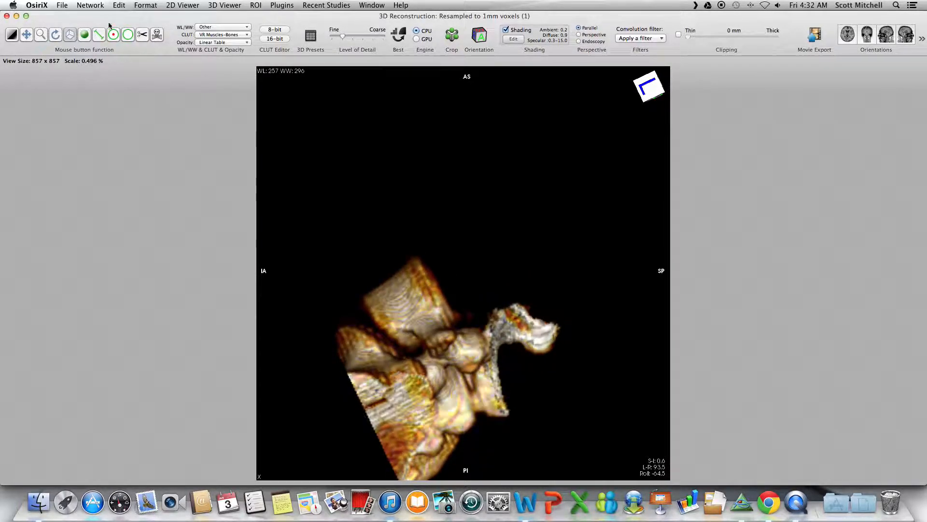
left_click(146, 35)
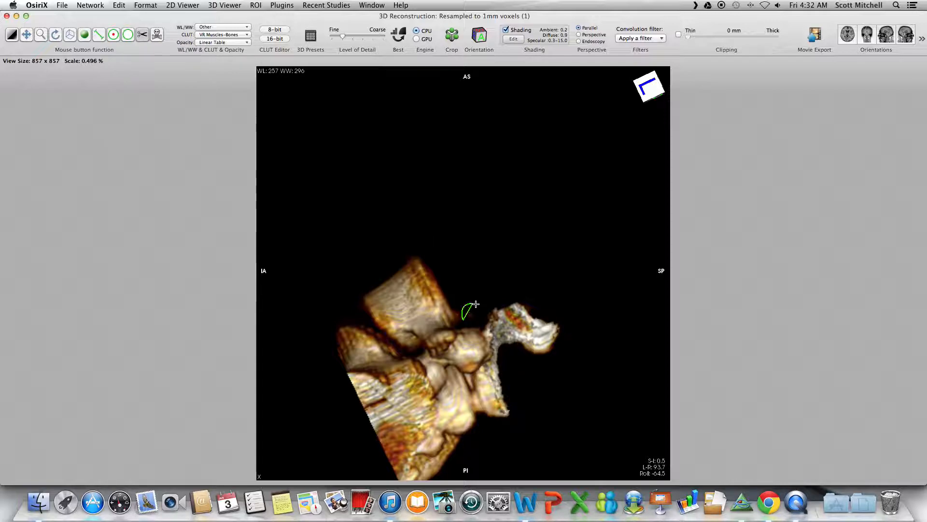
key("Return")
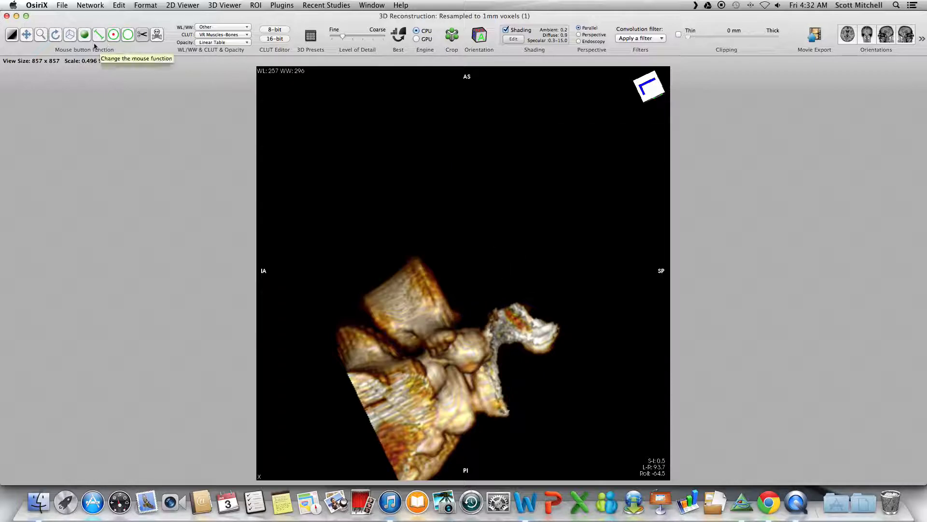
Step: Cut away the leftover bone fragments beside the left articular process of the vertebra below with the scissors from a posterior view
left_click(69, 35)
left_click_drag(575, 283, 455, 141)
left_click_drag(432, 256, 496, 234)
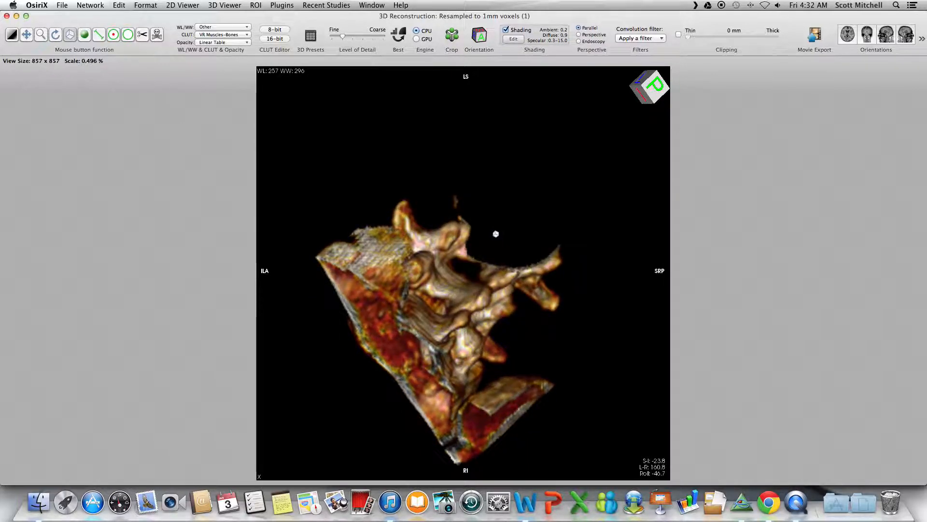
left_click(142, 35)
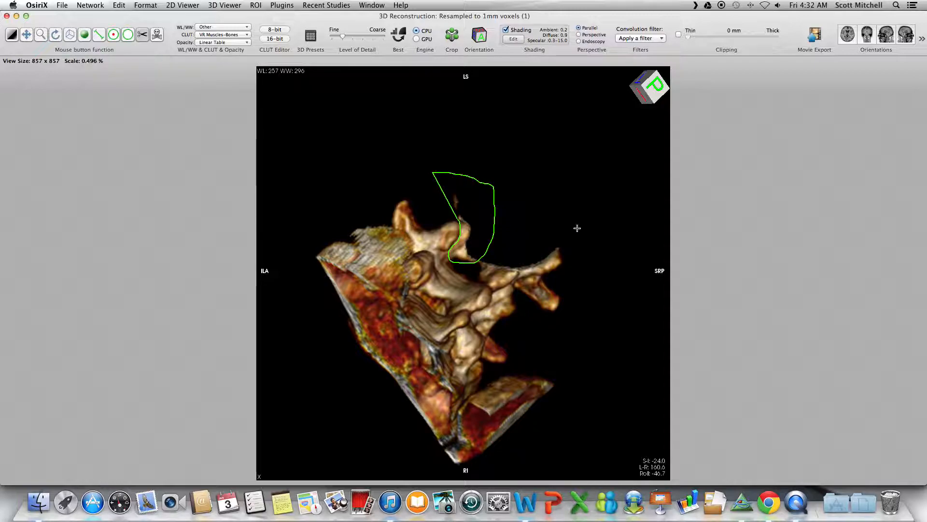
key("Return")
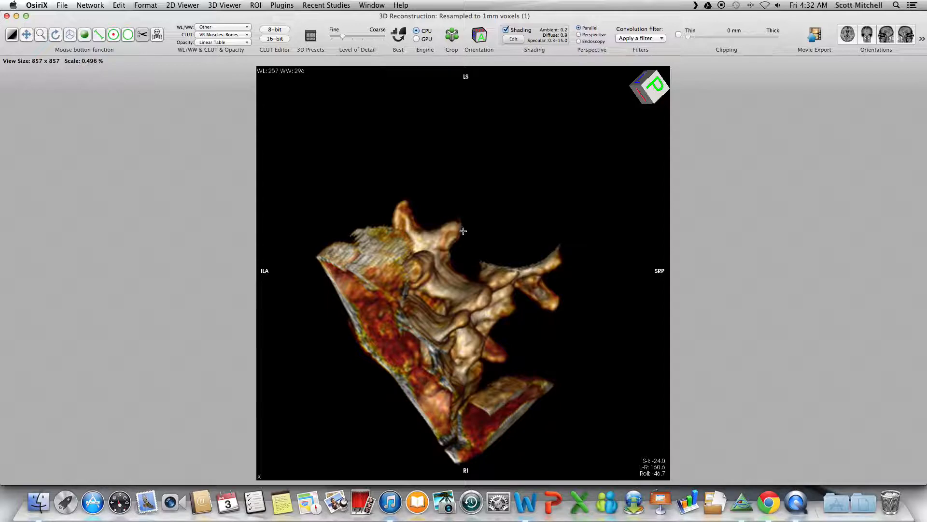
key("Return")
left_click(71, 35)
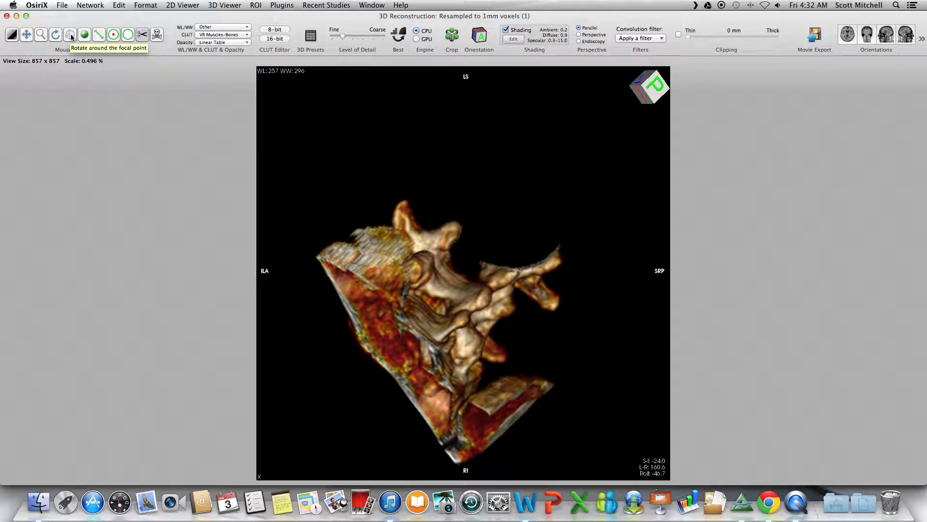
Step: Outline the leftover bone at the tip of the left articular process from the left side and cut it away with the scissors
left_click_drag(616, 302, 478, 255)
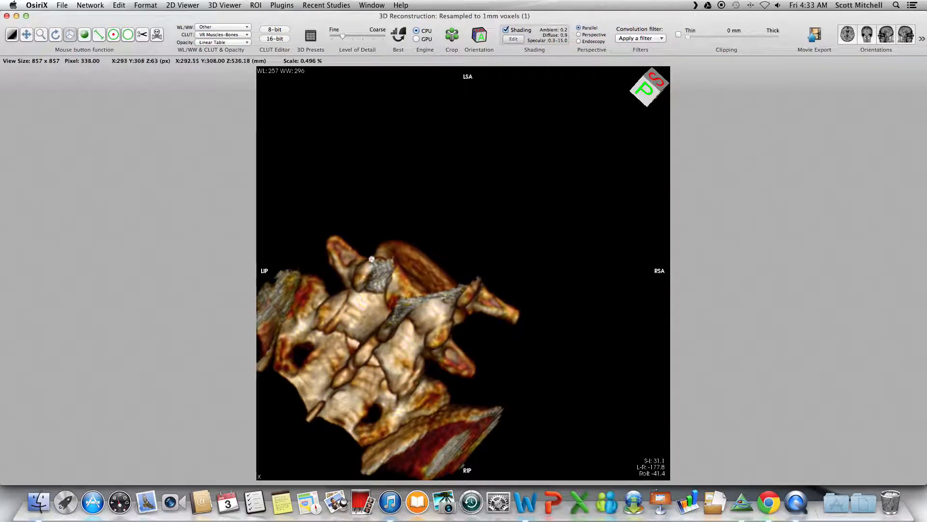
left_click_drag(386, 256, 513, 293)
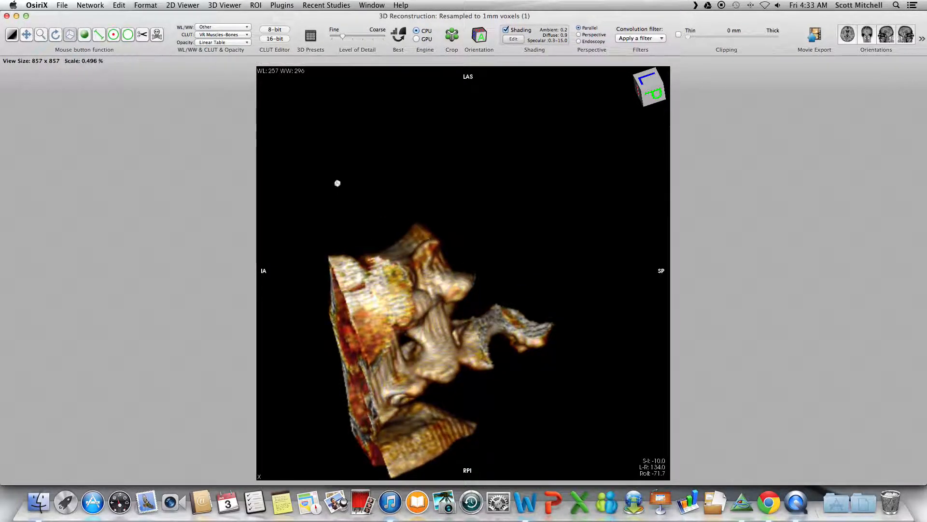
left_click(143, 35)
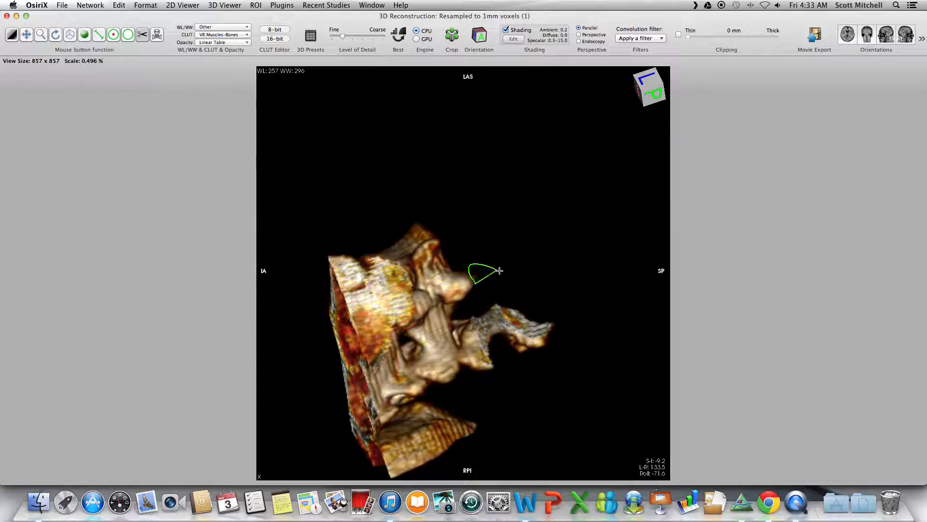
key("Return")
Step: Outline the right transverse process and adjoining articular process of the topmost vertebra from behind and cut them away
left_click_drag(424, 201, 352, 325)
left_click_drag(449, 352, 507, 307)
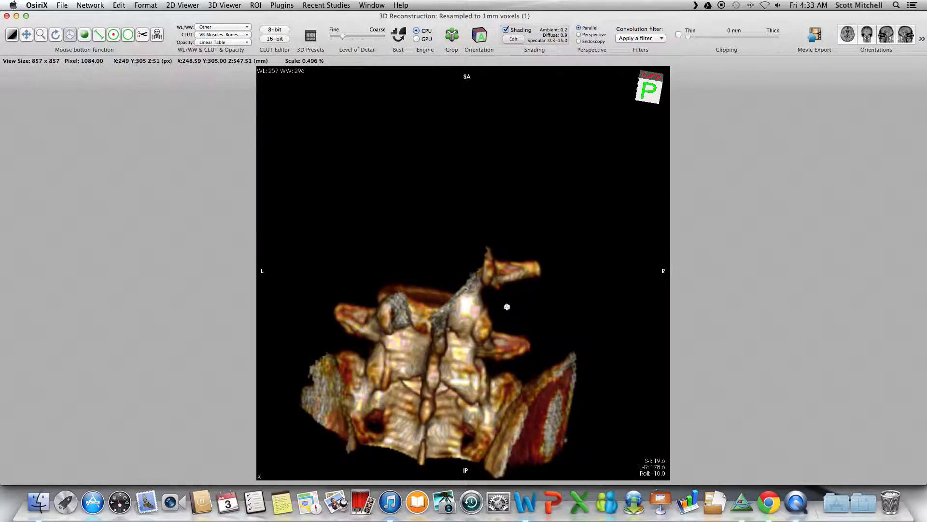
left_click_drag(412, 278, 467, 284)
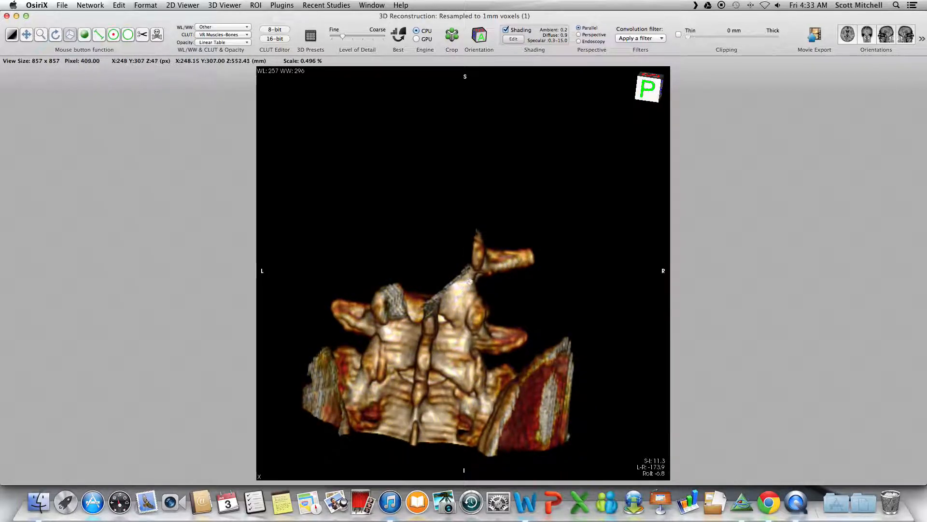
left_click_drag(468, 278, 454, 305)
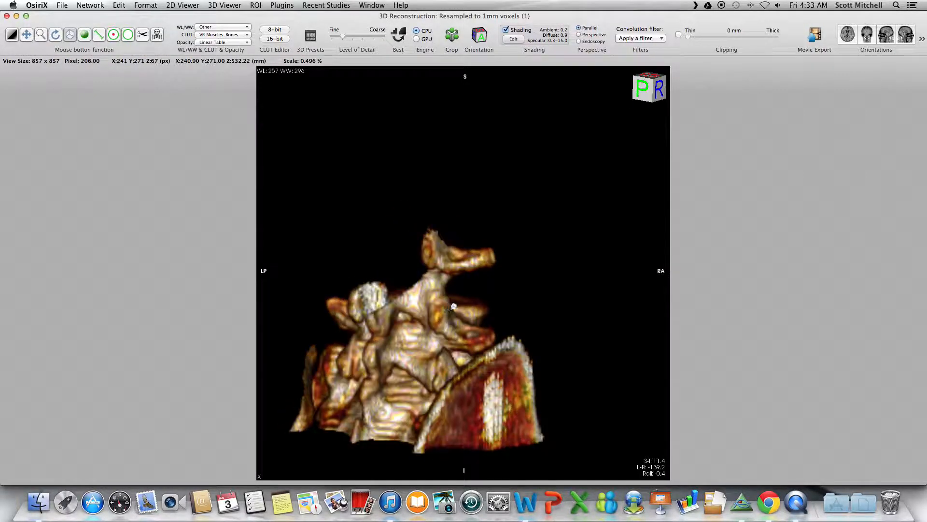
left_click_drag(519, 270, 491, 258)
left_click(142, 37)
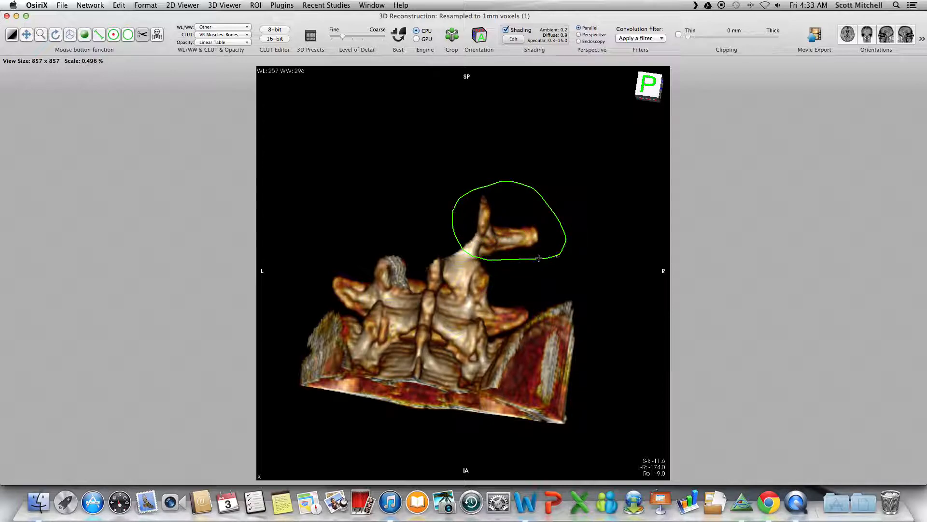
key("Return")
Step: Outline the leftover part of the right iliac bone in a view from below and cut it away
left_click(57, 36)
mouse_move(298, 141)
left_mouse_down()
mouse_move(365, 218)
mouse_move(319, 282)
mouse_move(512, 369)
mouse_move(531, 361)
mouse_move(487, 361)
mouse_move(548, 305)
left_mouse_up()
left_click(143, 34)
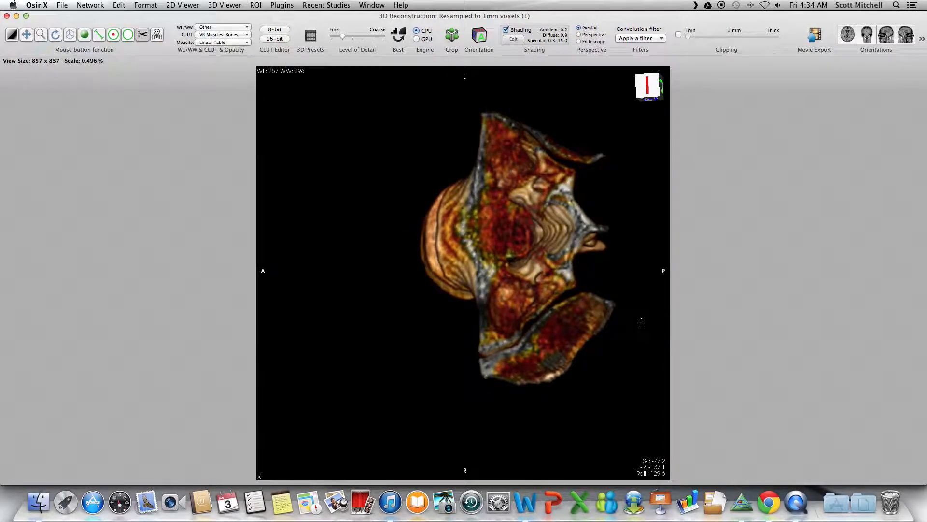
left_click_drag(612, 290, 565, 294)
mouse_move(470, 358)
left_mouse_down()
mouse_move(526, 410)
mouse_move(667, 359)
left_mouse_up()
key("Delete")
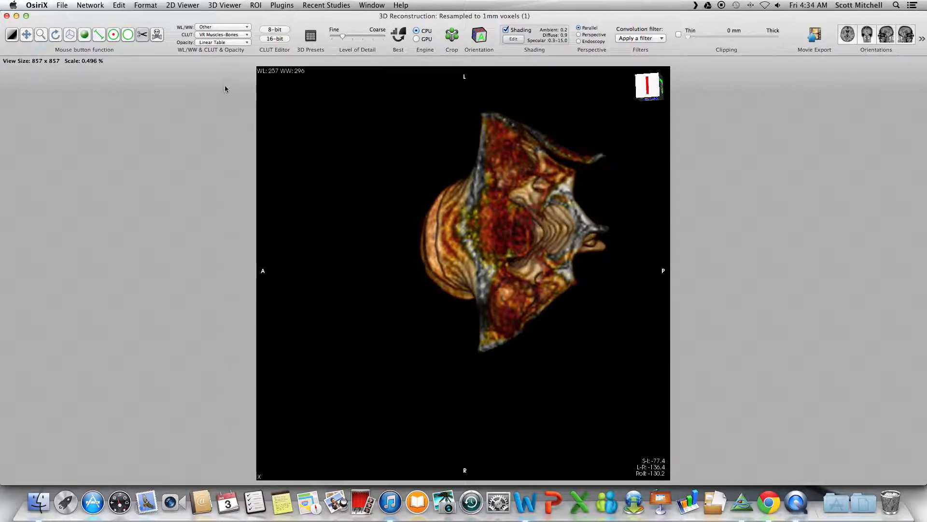
Step: In the left lateral view, cut away the rear part of the topmost vertebra's leftover arch and the lower rear part of the sacrum
left_click(70, 34)
left_click_drag(435, 193, 443, 264)
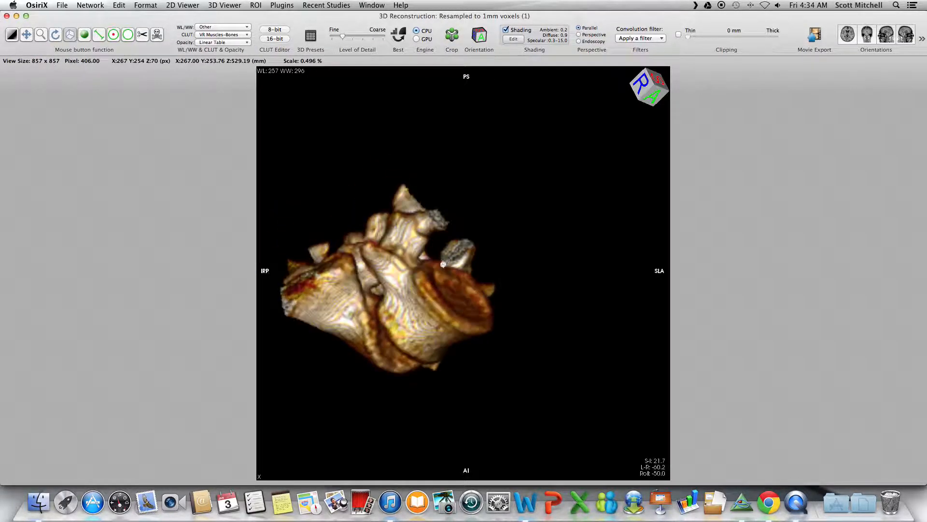
left_click_drag(454, 233, 541, 377)
left_click_drag(400, 362, 564, 300)
left_click_drag(458, 288, 309, 201)
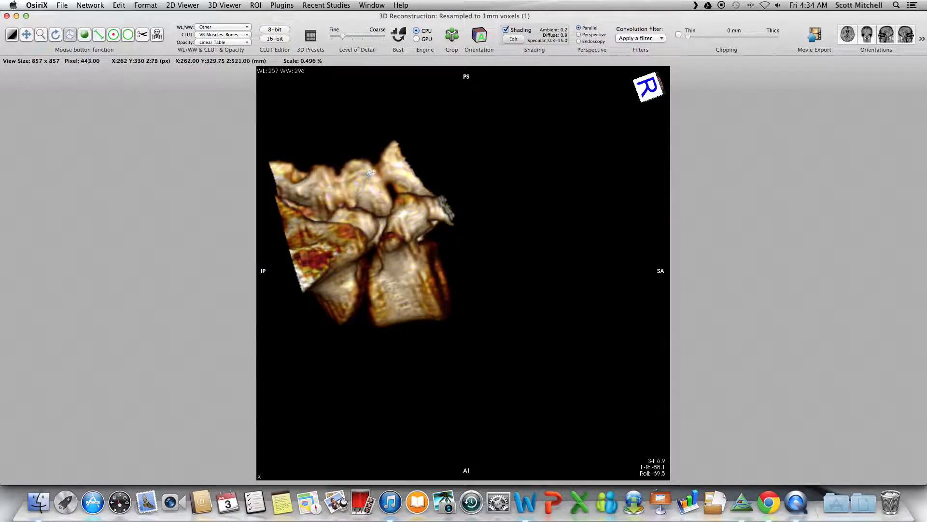
left_click_drag(387, 218, 427, 229)
left_click(886, 36)
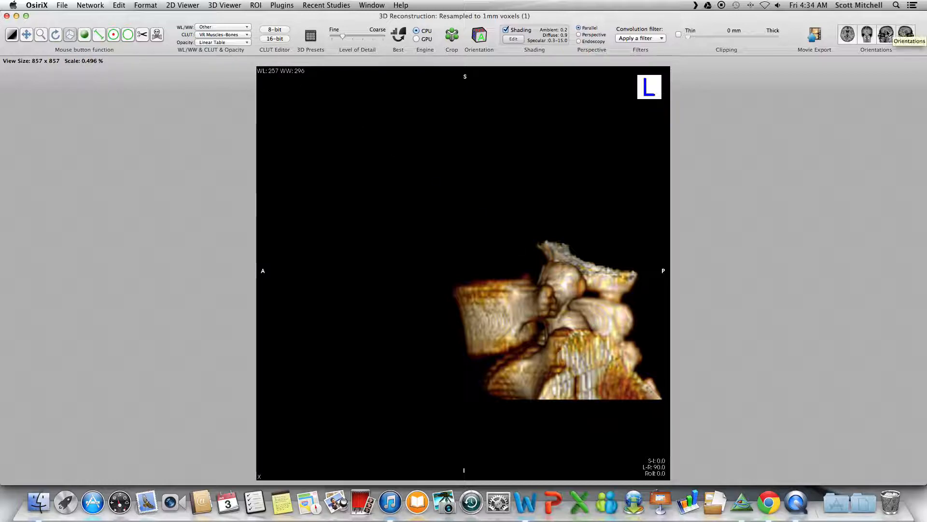
left_click(142, 36)
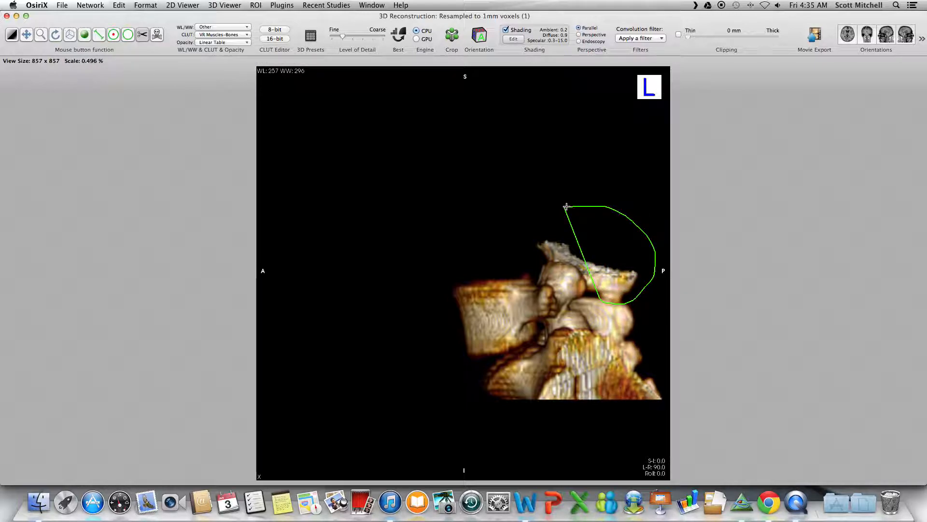
key("Return")
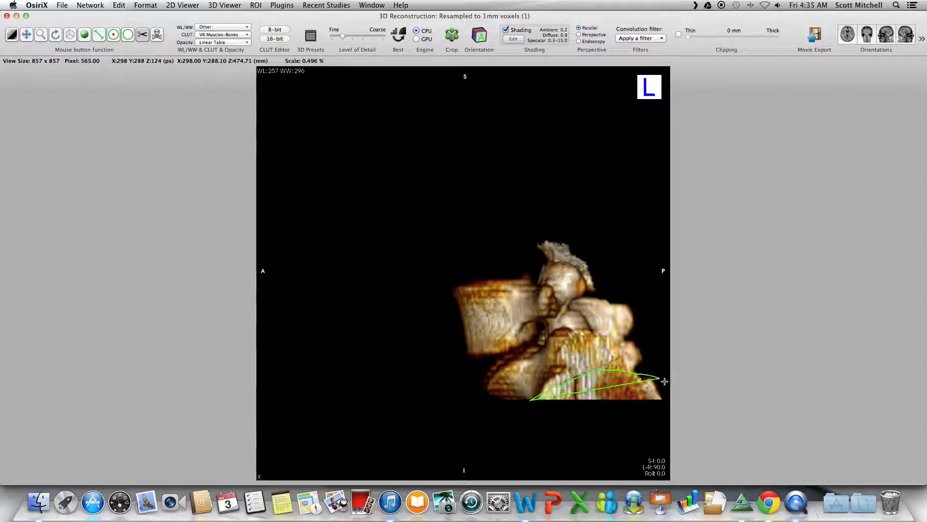
left_click_drag(581, 435, 580, 434)
key("Delete")
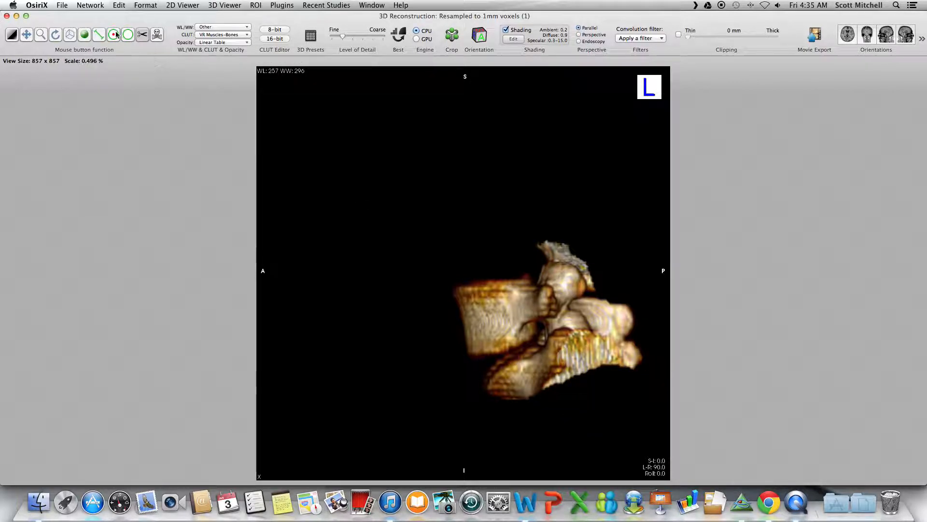
Step: Outline the edge of the topmost vertebra's leftover arch beside the right articular process from a low posterior view and cut it away
left_click(70, 35)
left_click_drag(610, 354, 304, 284)
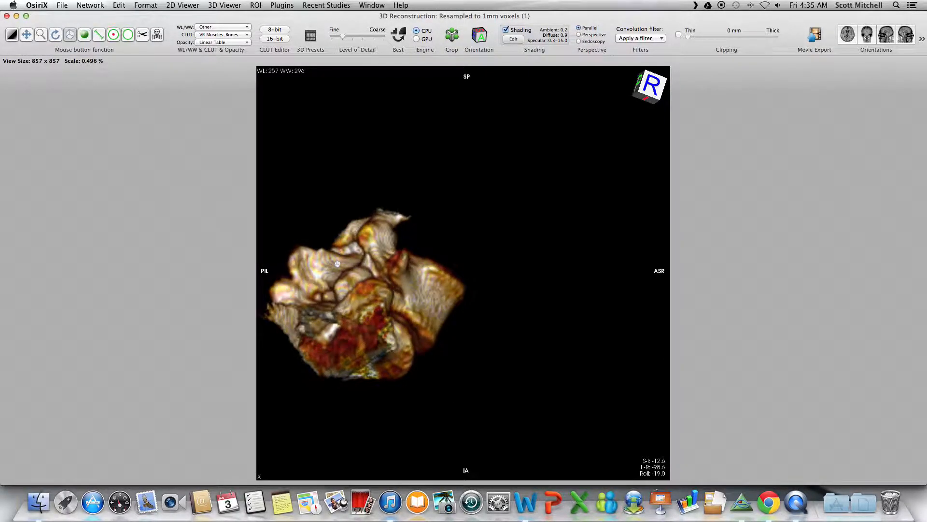
left_click(903, 34)
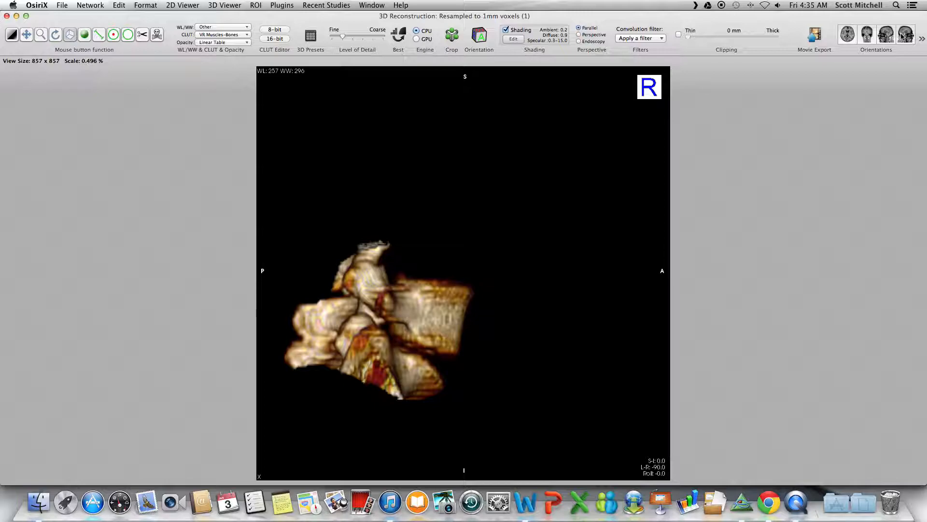
left_click_drag(406, 274, 412, 363)
left_click_drag(463, 343, 530, 261)
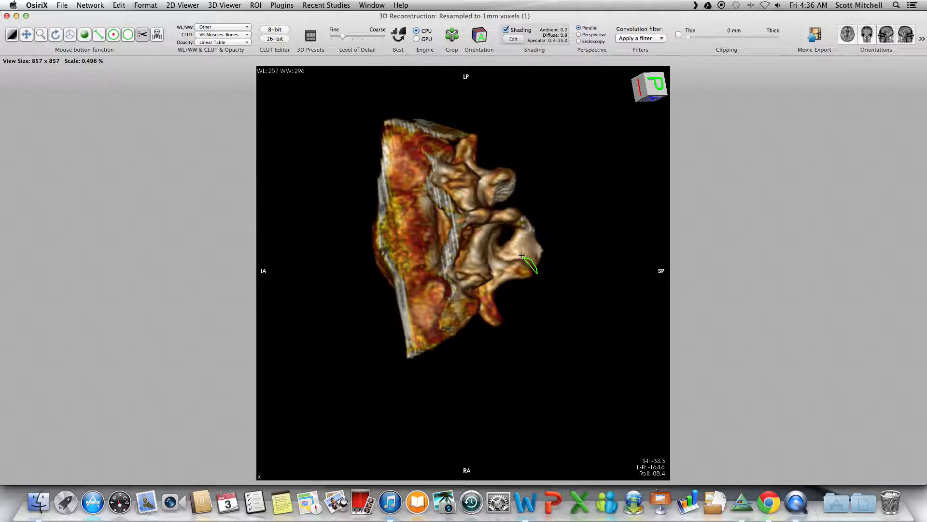
key("Delete")
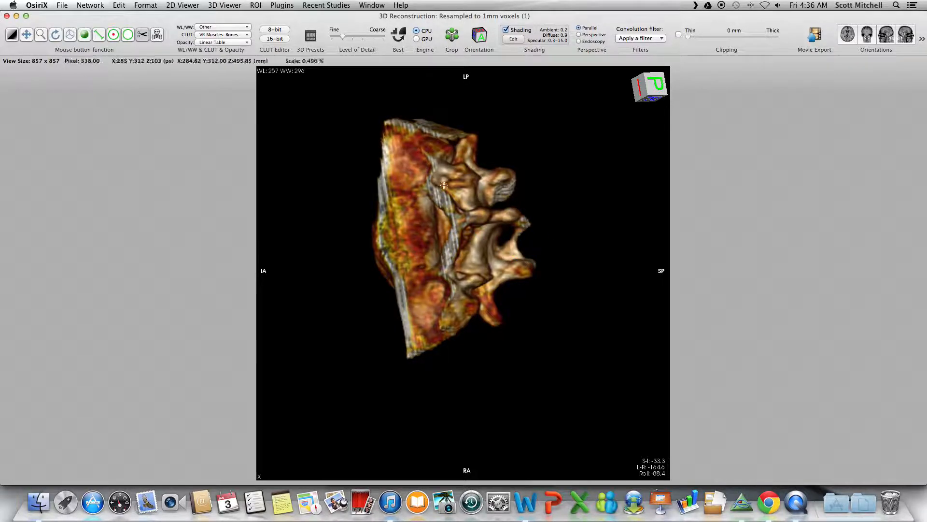
Step: Outline the thin bridge of leftover arch bone between the spinous process and right articular process and cut it away
left_click_drag(387, 195, 236, 256)
left_click_drag(395, 288, 444, 284)
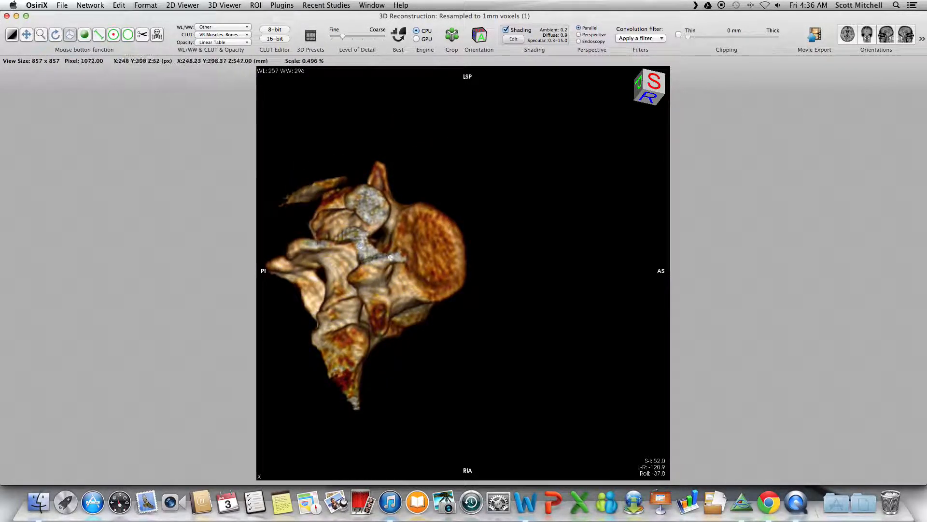
left_click_drag(429, 300, 472, 284)
left_click_drag(519, 267, 507, 228)
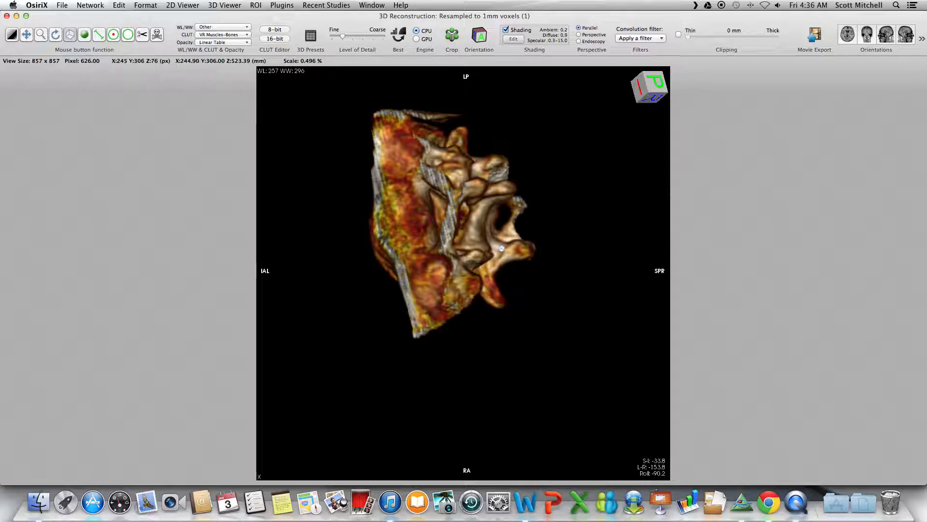
left_click(132, 37)
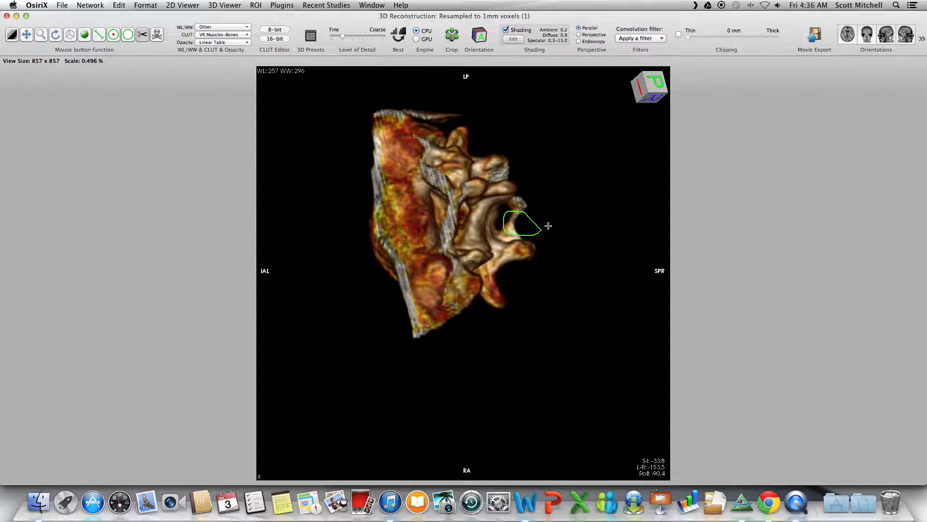
key("Delete")
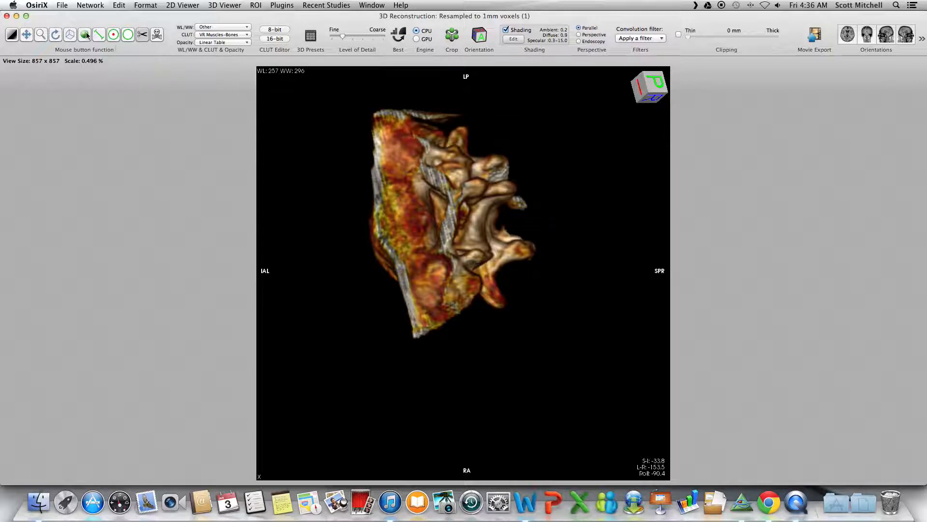
Step: Outline the remaining bone fragment on the inner side of the right articular process from a low posterior view and cut it away
left_click_drag(509, 226, 524, 290)
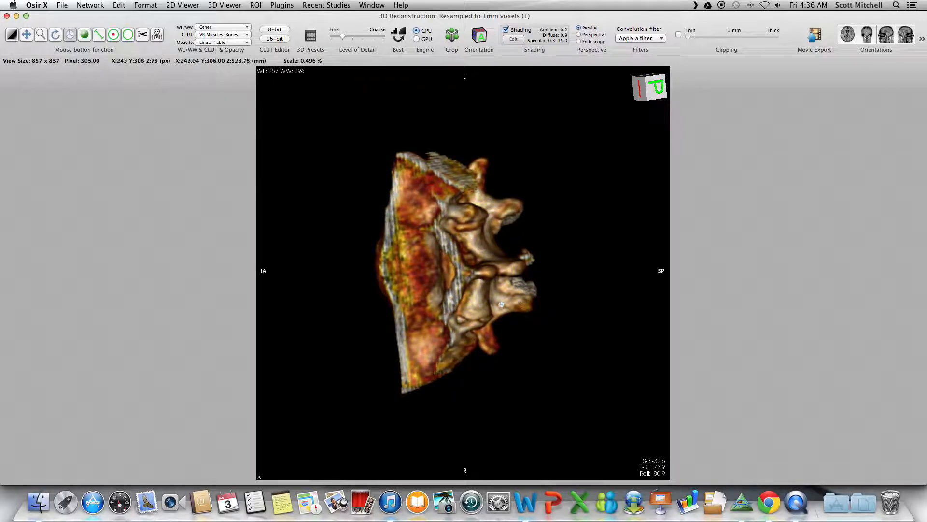
left_click(141, 36)
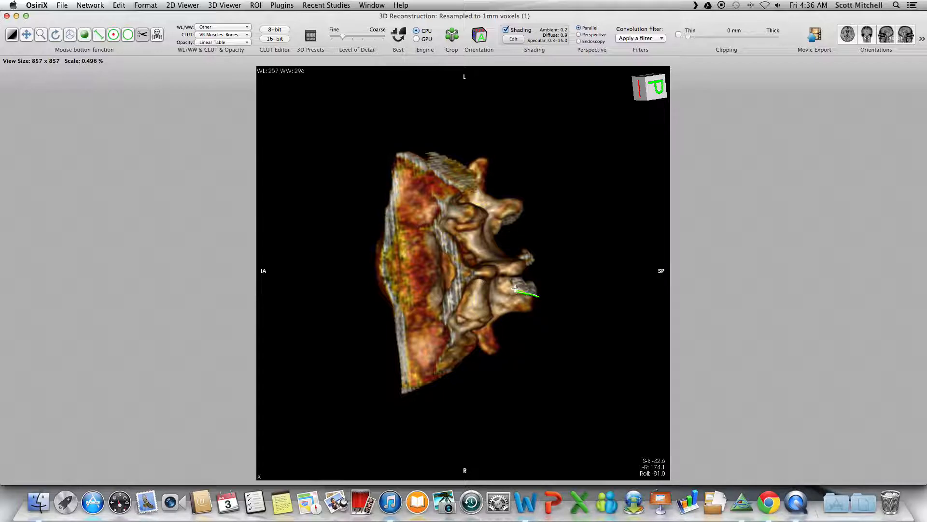
double_click(564, 272)
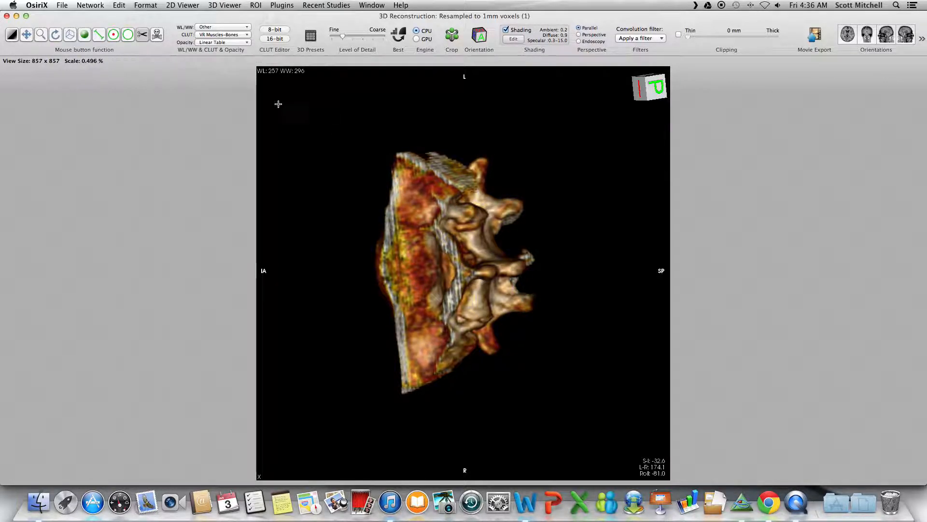
left_click_drag(607, 288, 606, 296)
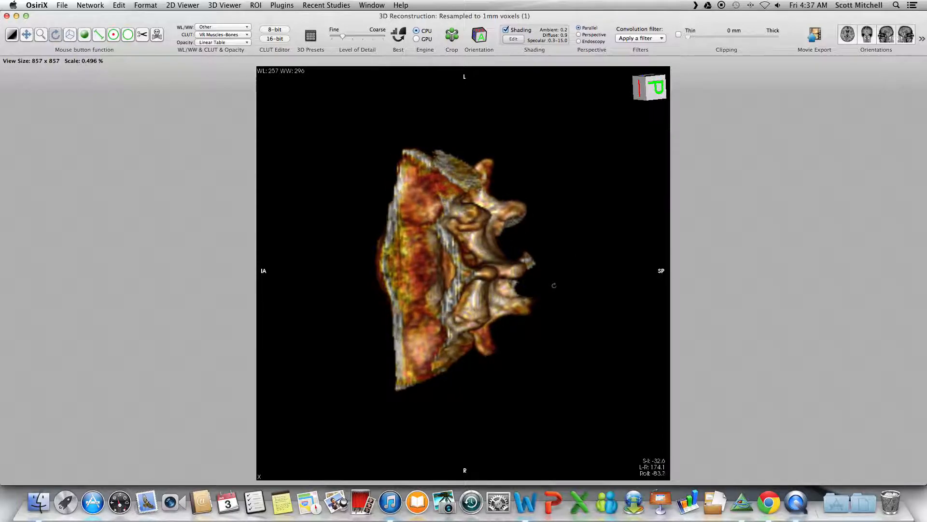
Step: Outline the outer right part of the sacrum from a right posterior view and cut it away
left_click(73, 37)
left_click_drag(385, 201, 502, 281)
left_click_drag(508, 297, 459, 191)
left_click(142, 34)
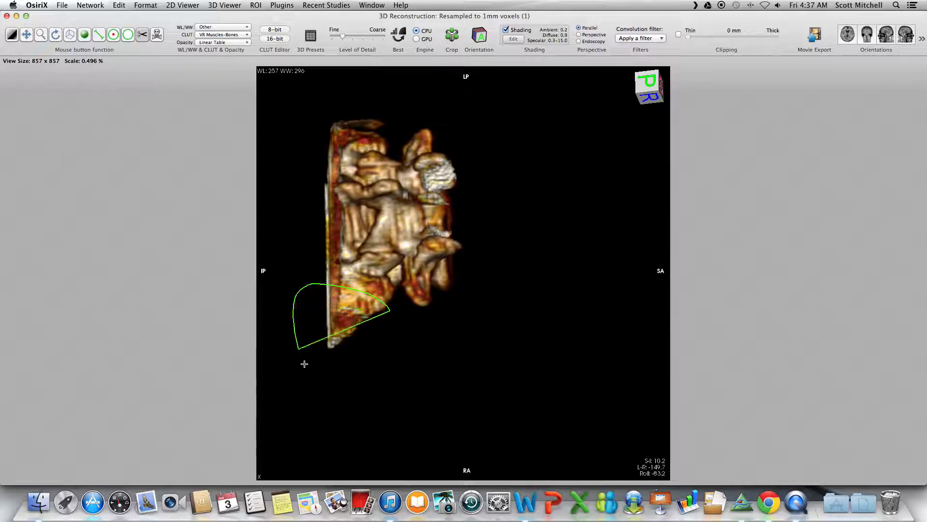
key("Return")
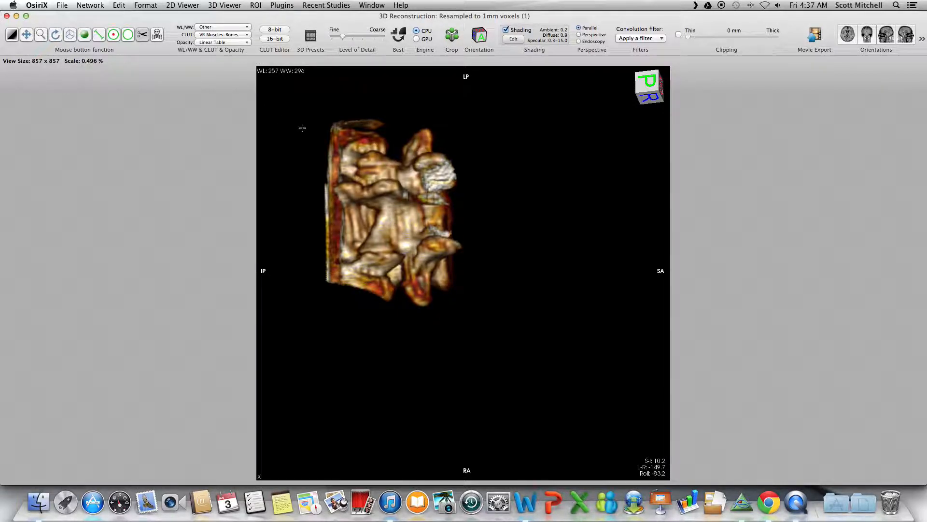
Step: Outline the outer left part of the sacrum from a slightly tilted anterior view and cut it away
left_click_drag(323, 176, 393, 154)
left_click(851, 37)
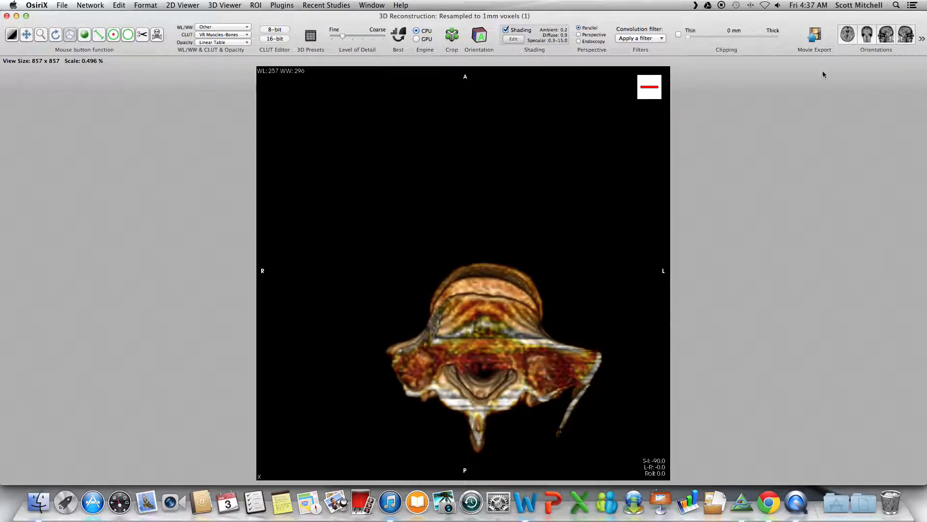
left_click(876, 39)
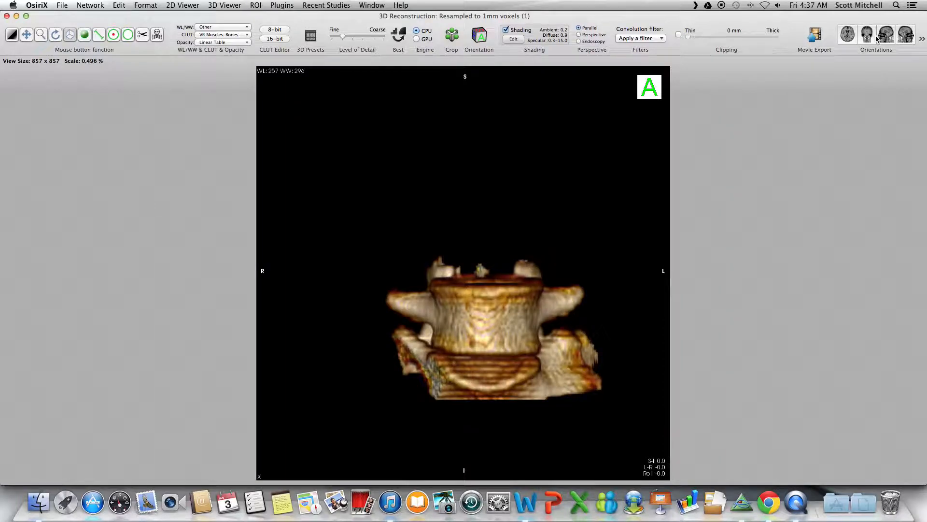
left_click_drag(483, 338, 504, 338)
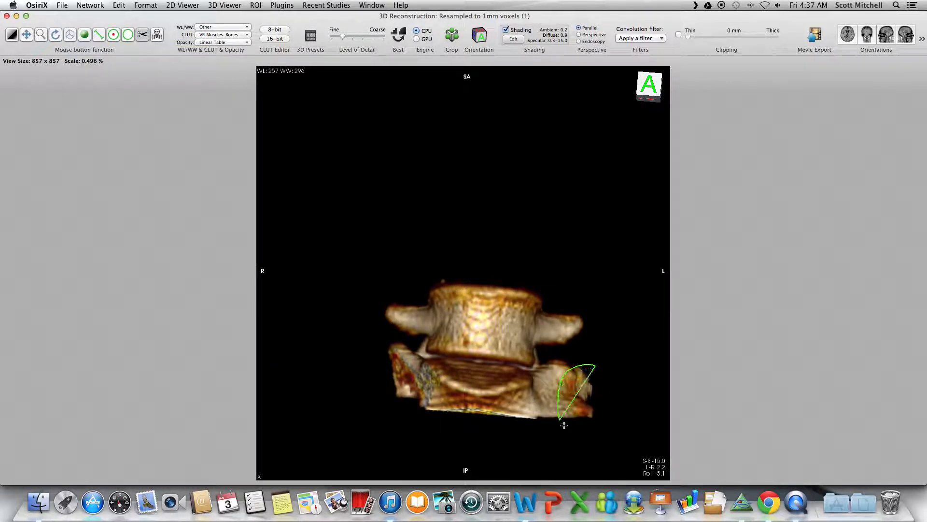
key("Delete")
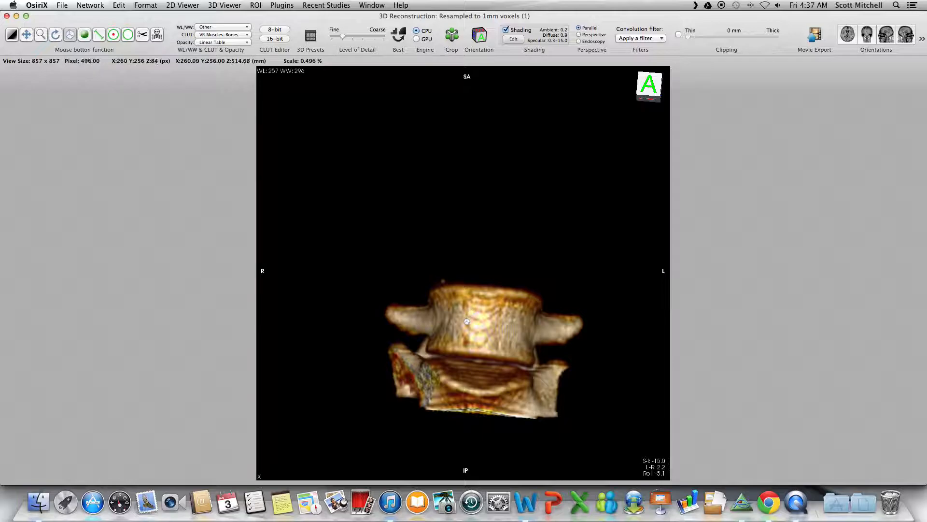
Step: Outline the lower anterior part of the sacral body from a tilted left view and cut it away
left_click_drag(480, 334, 426, 276)
left_click(138, 39)
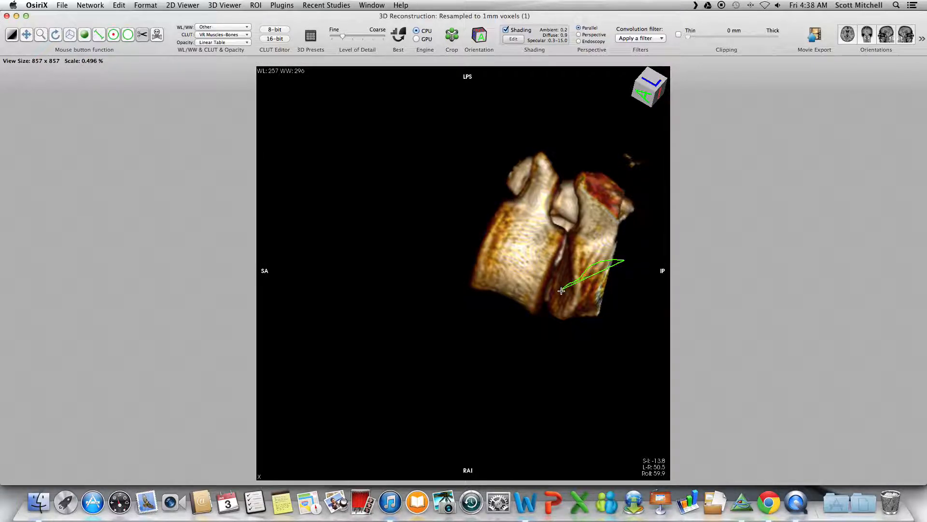
key("Delete")
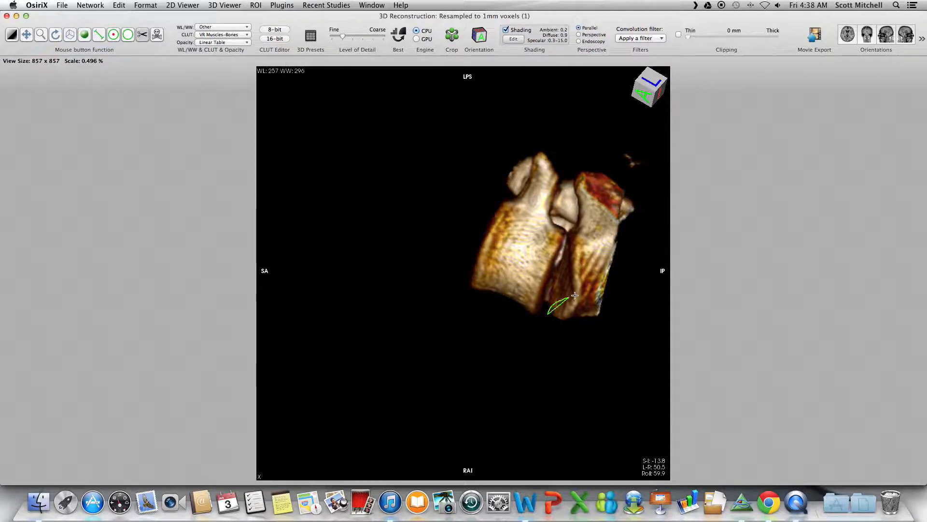
key("Delete")
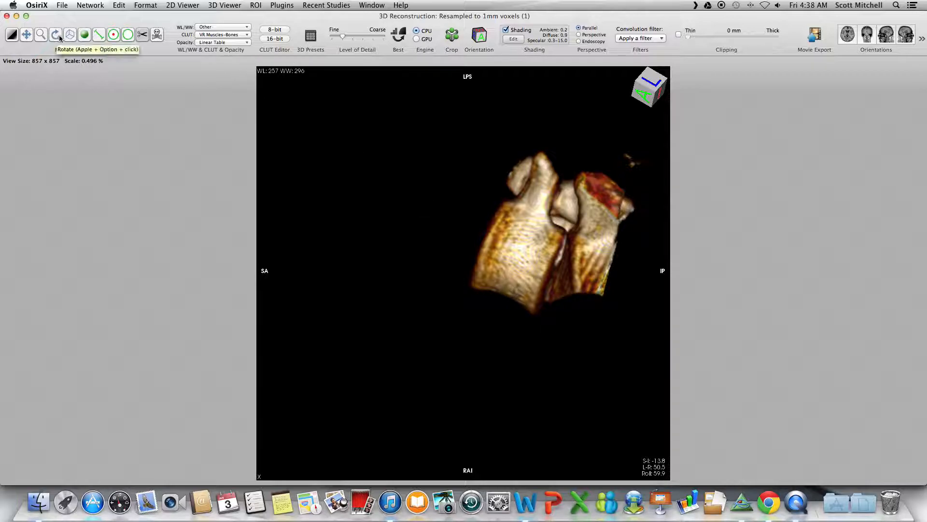
Step: Outline the outer right edge of the sacrum from a raised posterior view and cut it away
left_click_drag(459, 302, 522, 379)
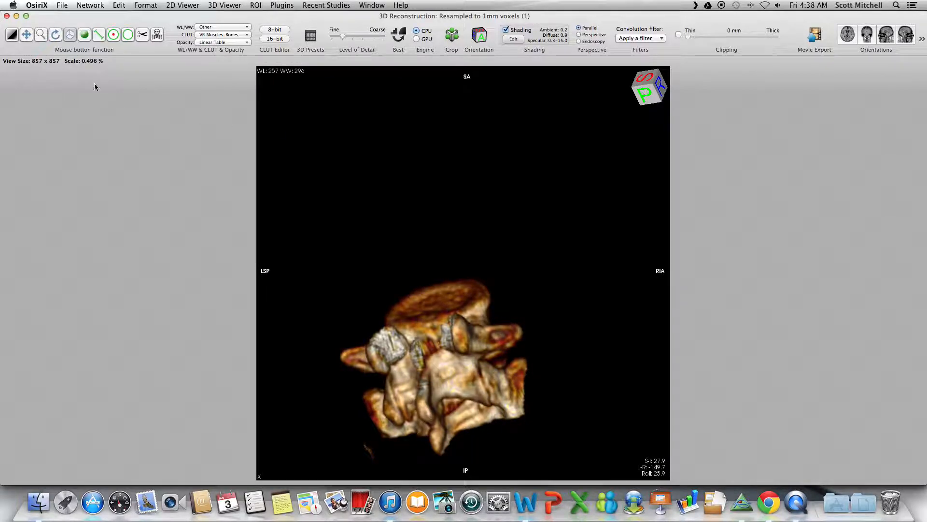
left_click(143, 35)
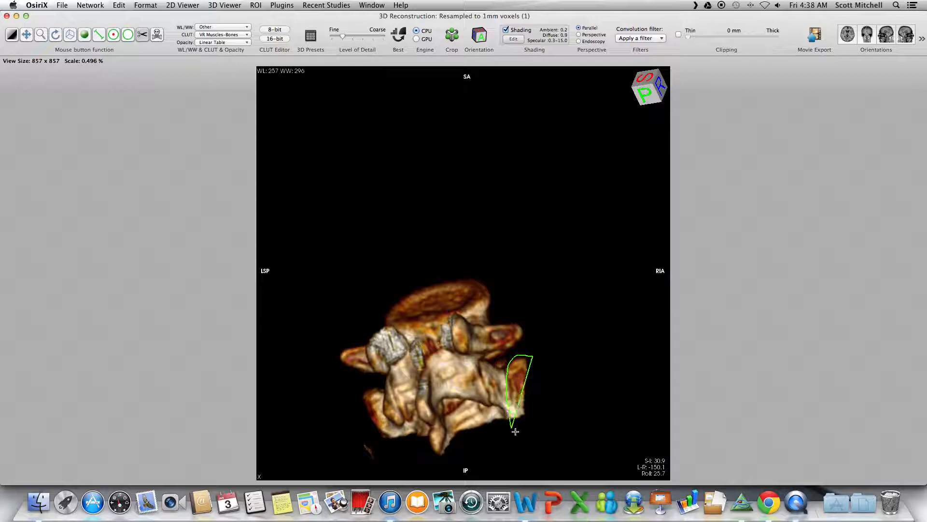
key("Delete")
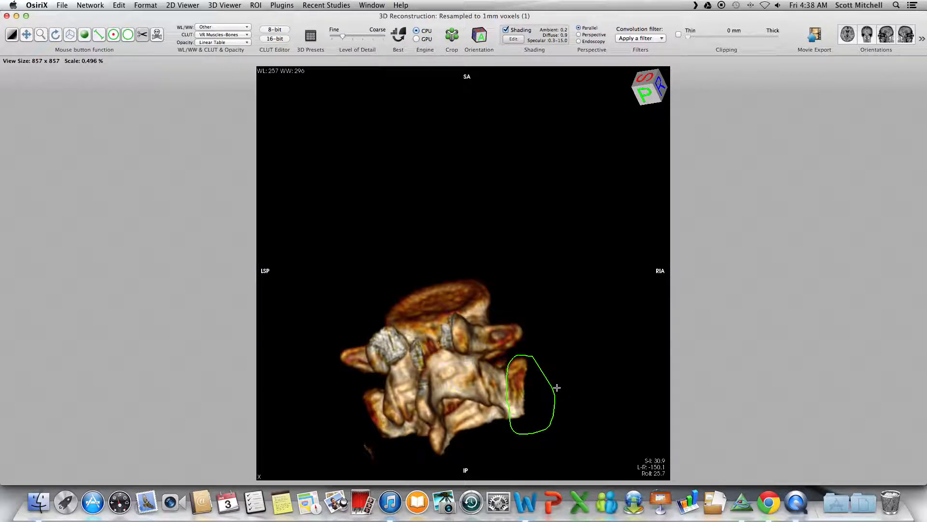
Step: Outline the front of the sacral body below the vertebral body from the straight left lateral view and cut it away
left_click(70, 34)
left_click_drag(404, 271, 550, 315)
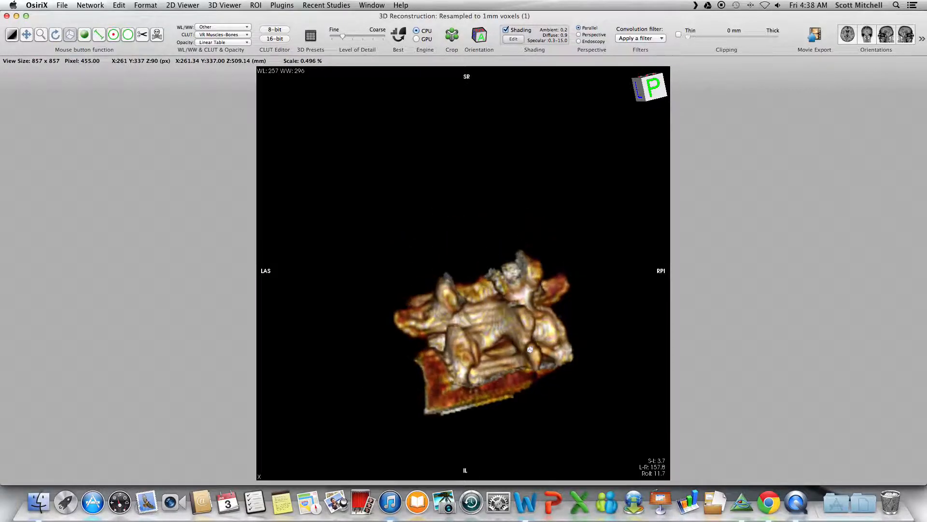
left_click(891, 42)
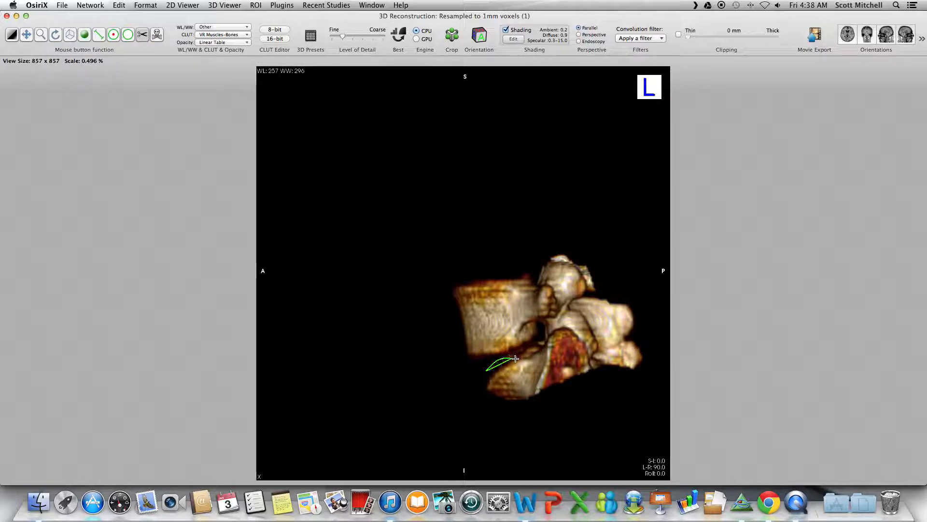
key("Delete")
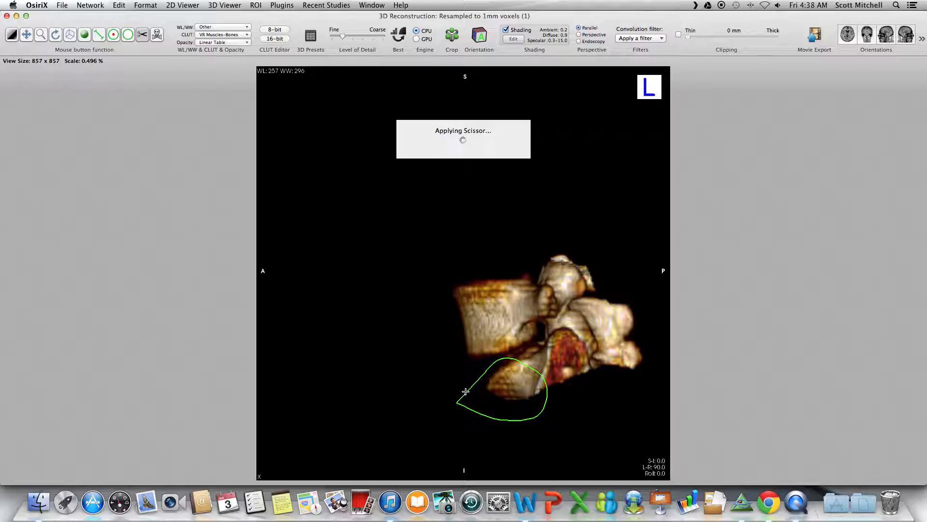
Step: Outline the leftover sacral bone in front of the left cut surface from a tilted left view and cut it away
left_click(70, 35)
left_click_drag(351, 215, 475, 320)
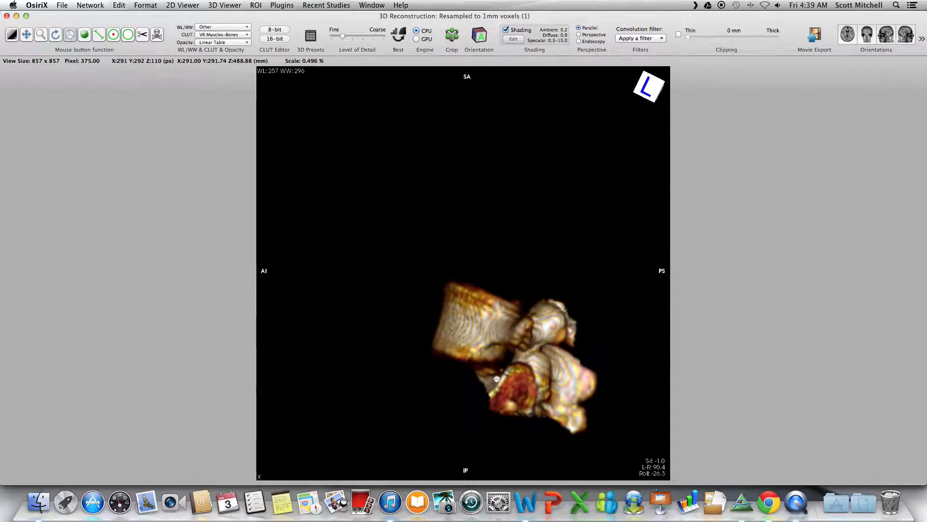
left_click(140, 37)
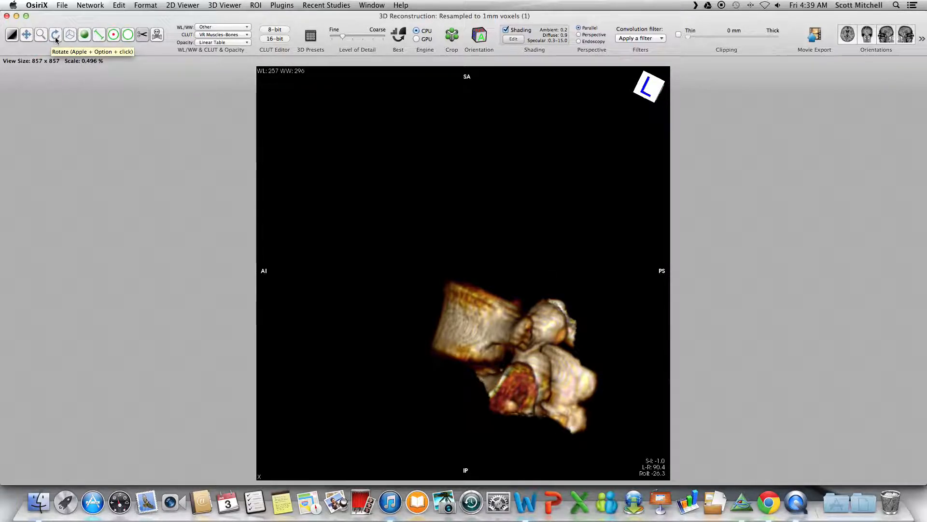
left_click(70, 35)
left_click_drag(420, 270, 404, 279)
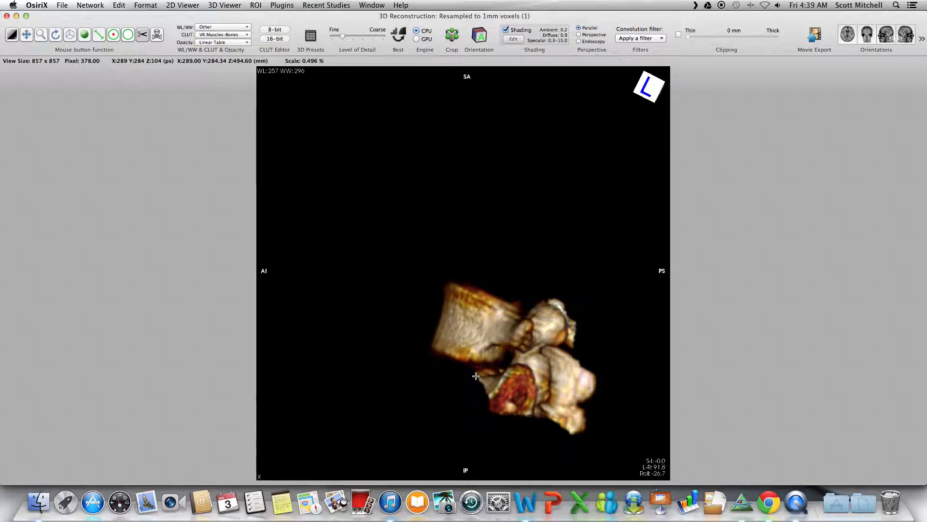
double_click(456, 415)
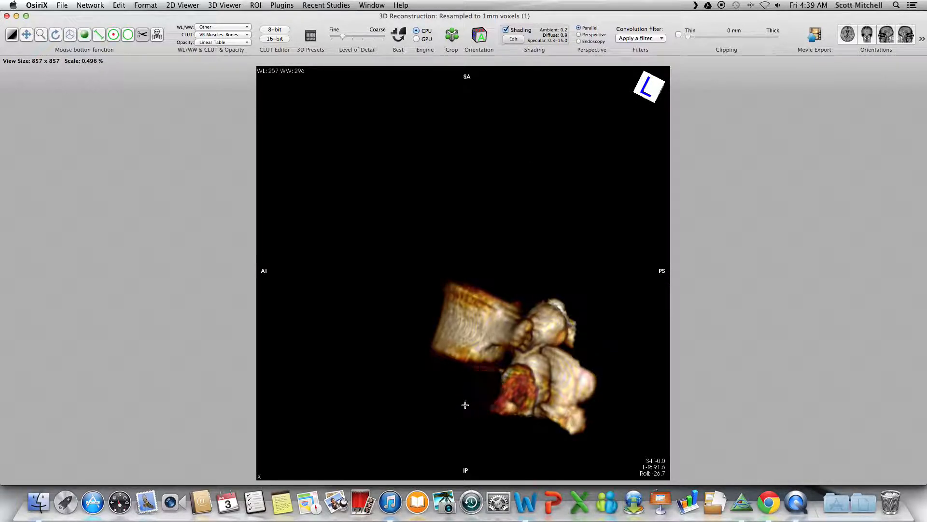
Step: Set the level of detail to finest and cut away the outer left remnant of the sacrum from a raised posterior view
left_click(57, 37)
left_click_drag(416, 339, 776, 139)
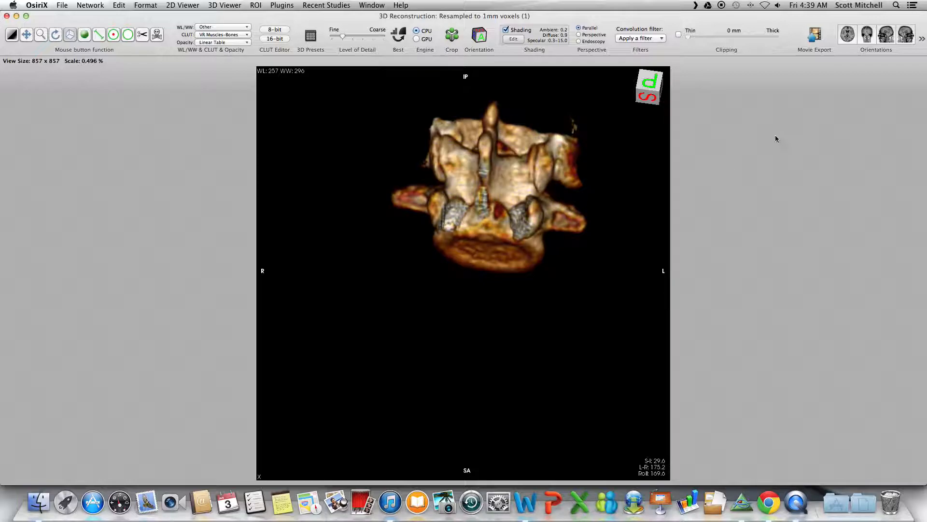
left_click(861, 34)
left_click(842, 38)
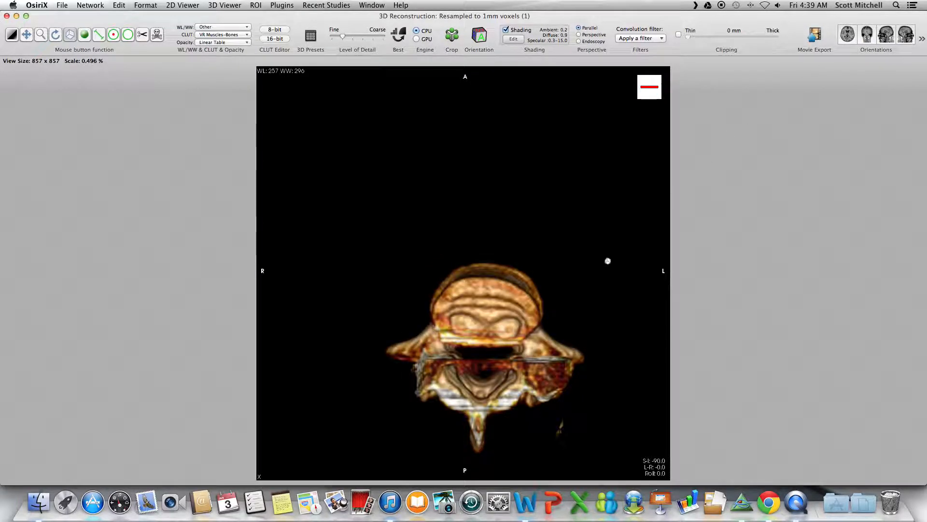
left_click_drag(627, 242, 516, 195)
left_click_drag(531, 271, 466, 365)
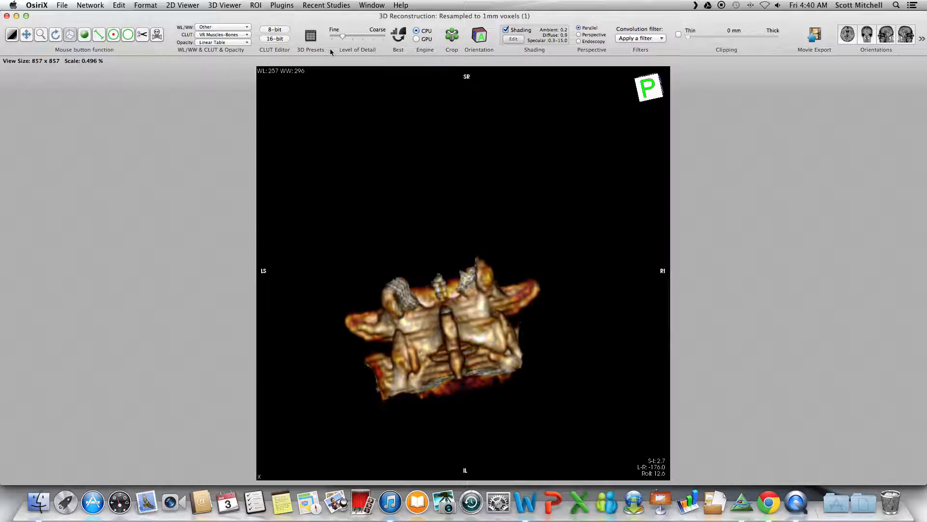
left_click_drag(344, 36, 328, 37)
left_click_drag(440, 322, 405, 324)
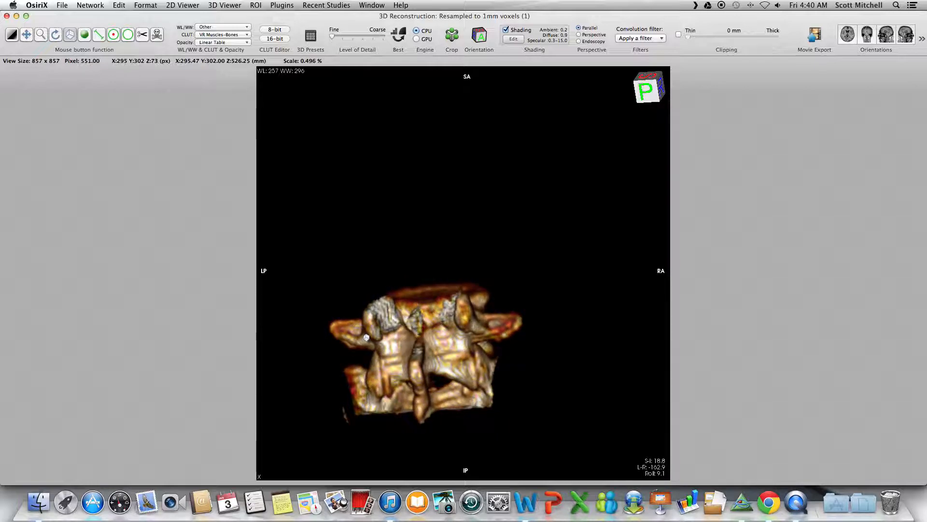
left_click_drag(366, 335, 368, 318)
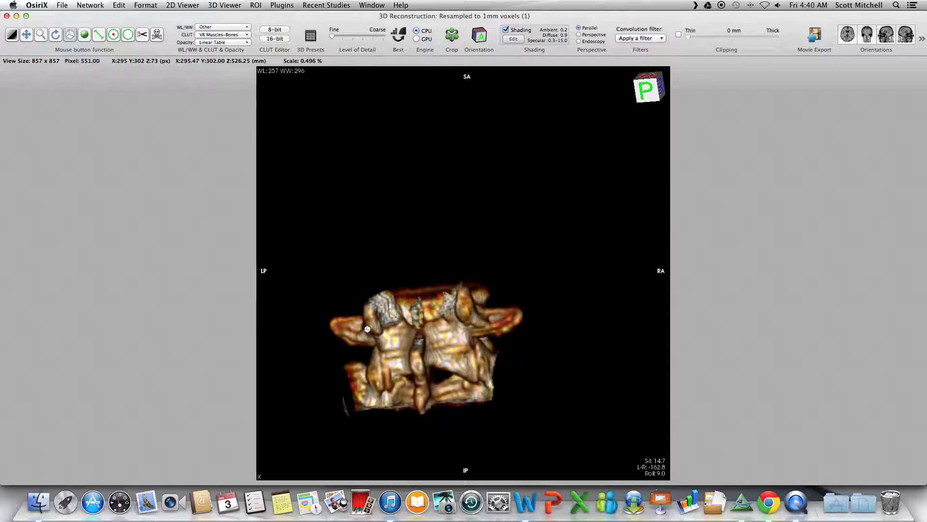
left_click_drag(386, 332, 397, 350)
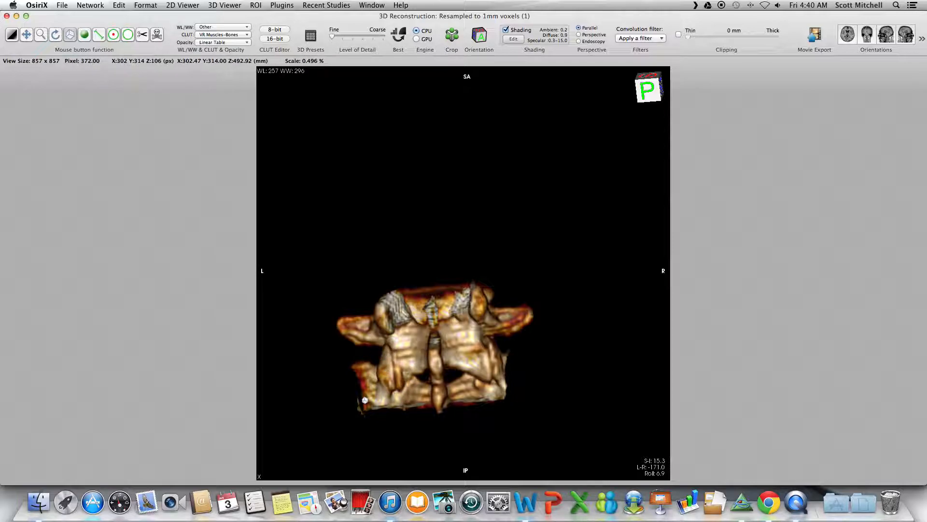
left_click_drag(389, 358, 401, 406)
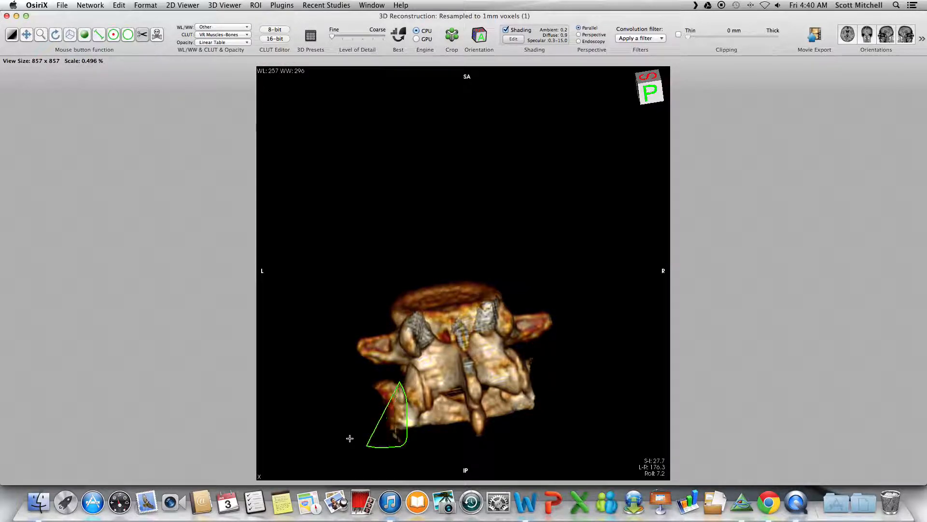
key("Delete")
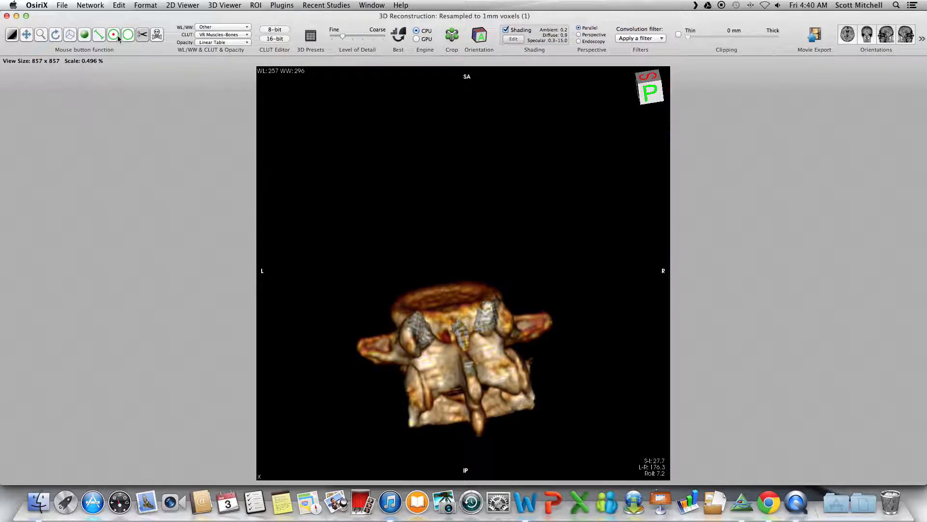
Step: Outline the sacral fragment projecting behind the left articular process from a high posterior view and cut it away
left_click_drag(434, 408, 483, 408)
left_click(70, 34)
left_click_drag(473, 338, 477, 412)
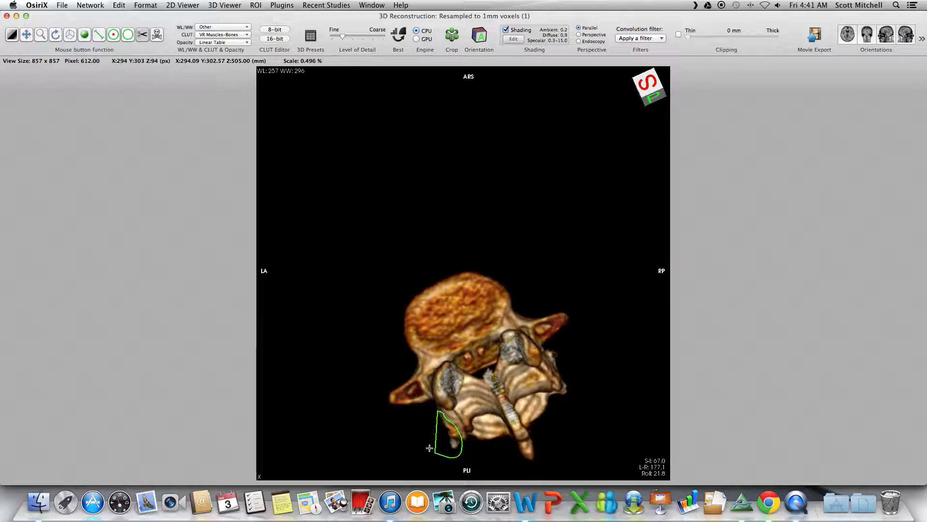
key("Return")
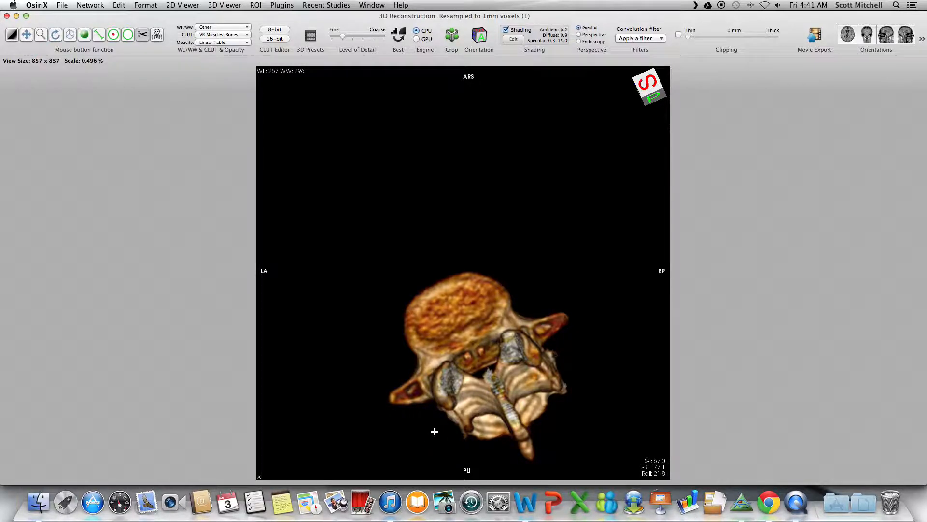
Step: Cut away the thin sliver behind the left articular process from above and the left sacral edge below it from a left oblique view
left_click(71, 37)
left_click_drag(469, 341, 410, 409)
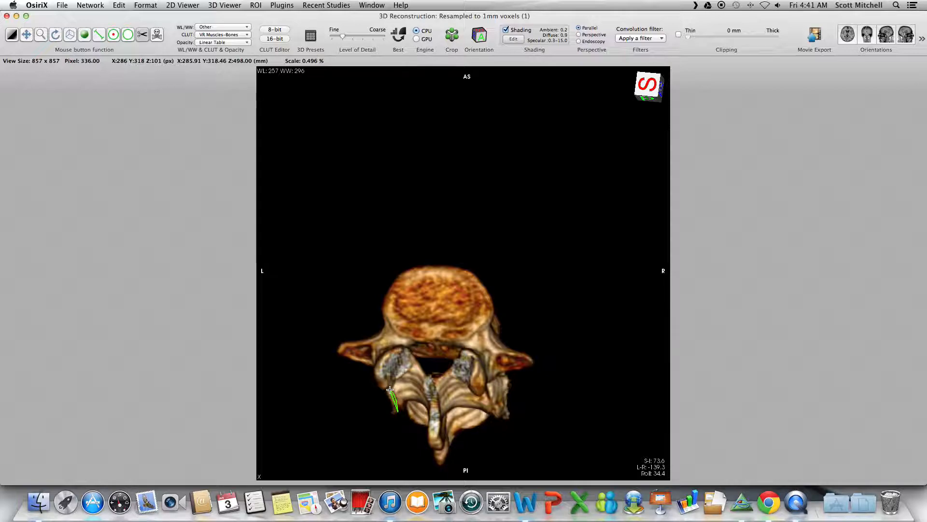
left_click_drag(400, 426, 401, 426)
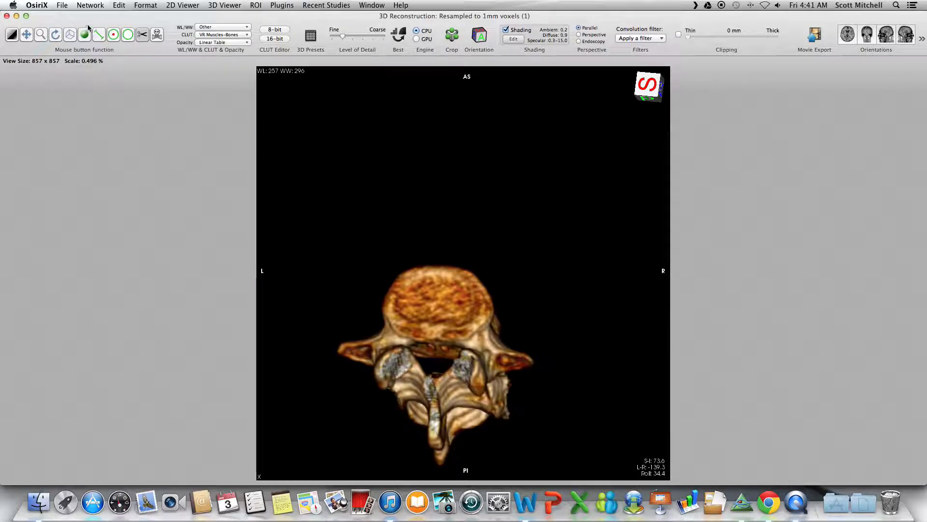
left_click_drag(395, 320, 609, 223)
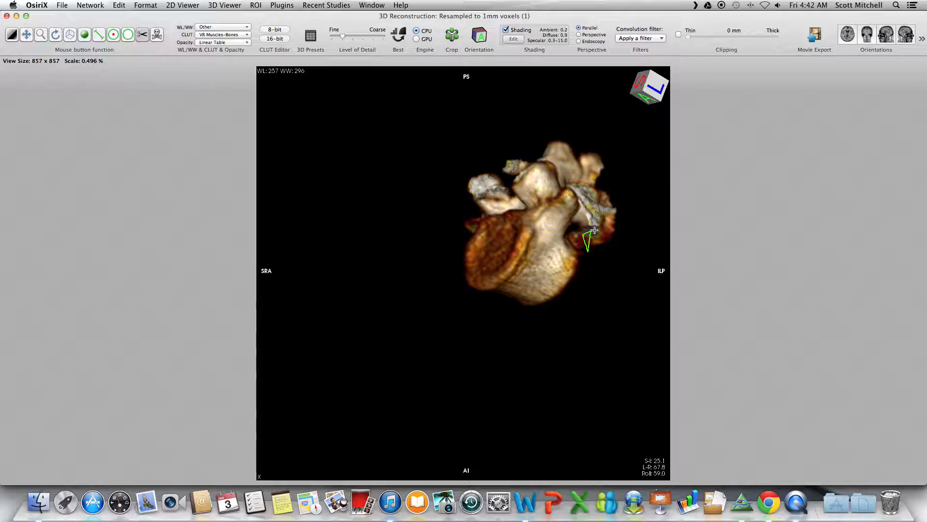
key("Return")
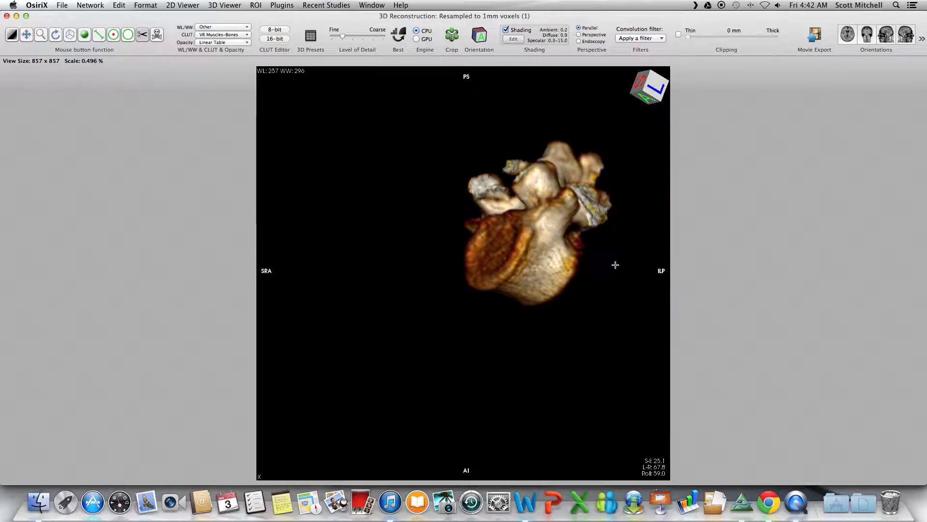
Step: Outline the small remnant between the vertebral body's lower rear edge and the sacrum from an enlarged left lateral view and cut it away
left_click(76, 37)
left_click_drag(565, 247, 357, 329)
left_click(848, 35)
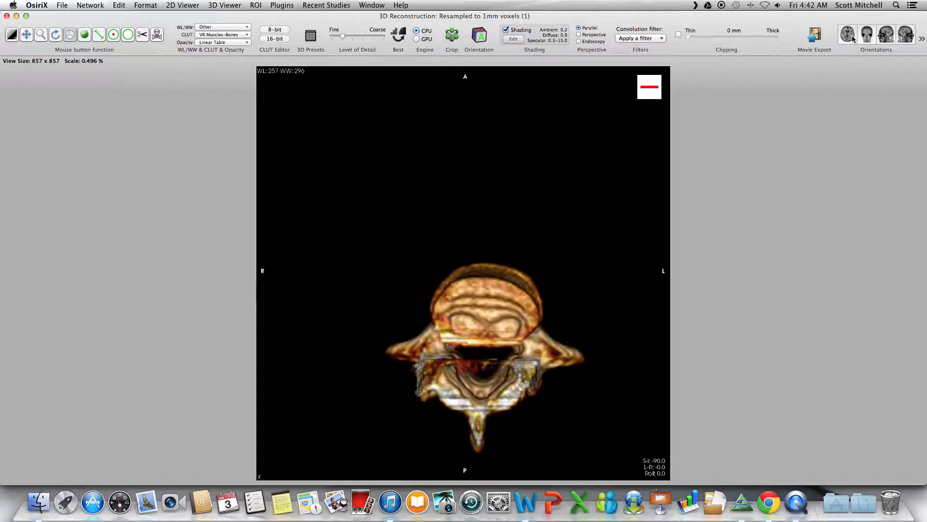
left_click(866, 37)
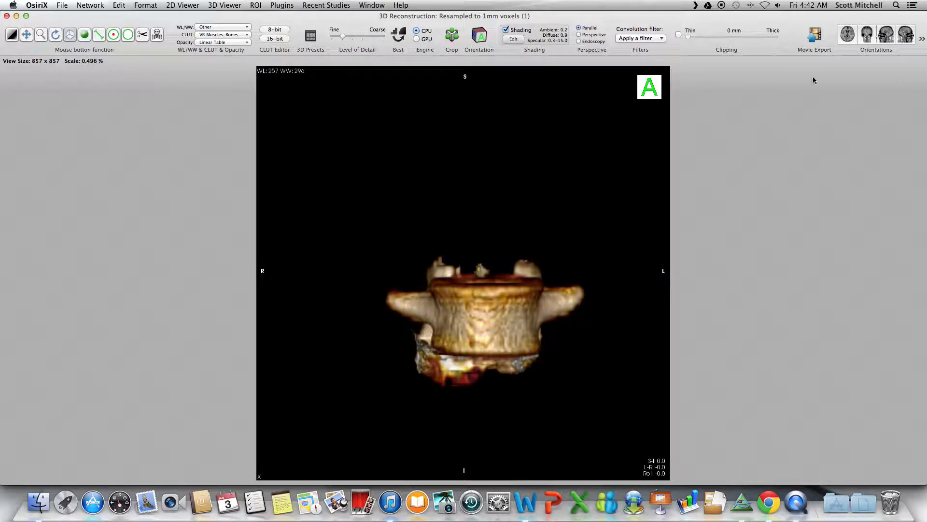
left_click_drag(487, 355, 530, 298)
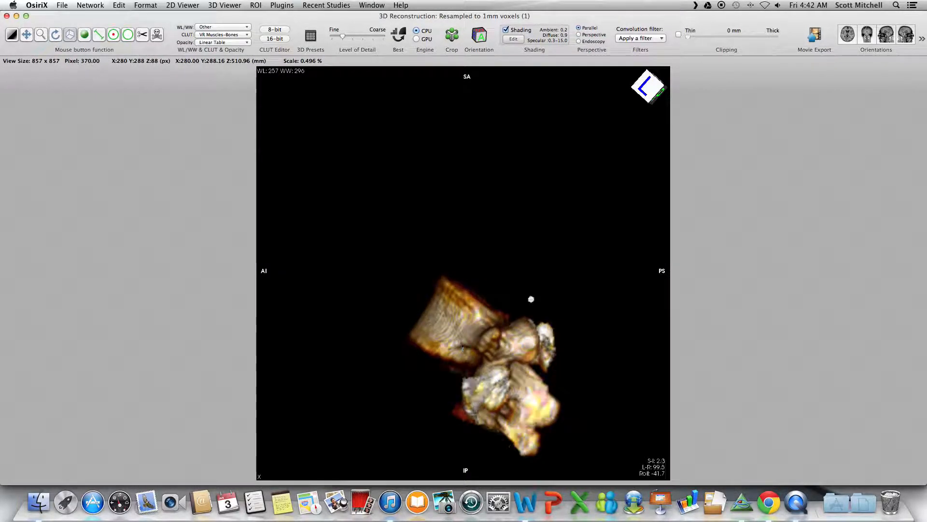
left_click(888, 36)
left_click_drag(527, 353, 543, 353)
left_click(887, 35)
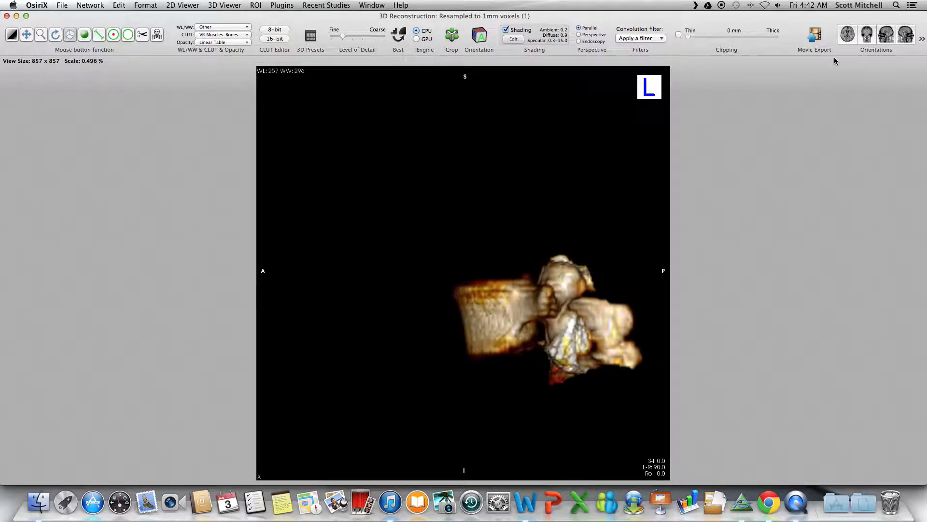
left_click_drag(528, 359, 577, 400)
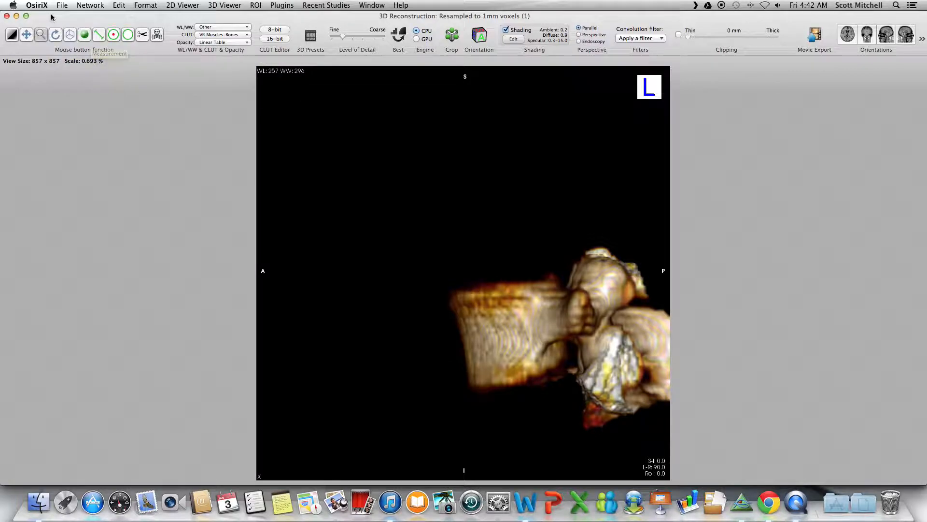
left_click_drag(473, 277, 400, 242)
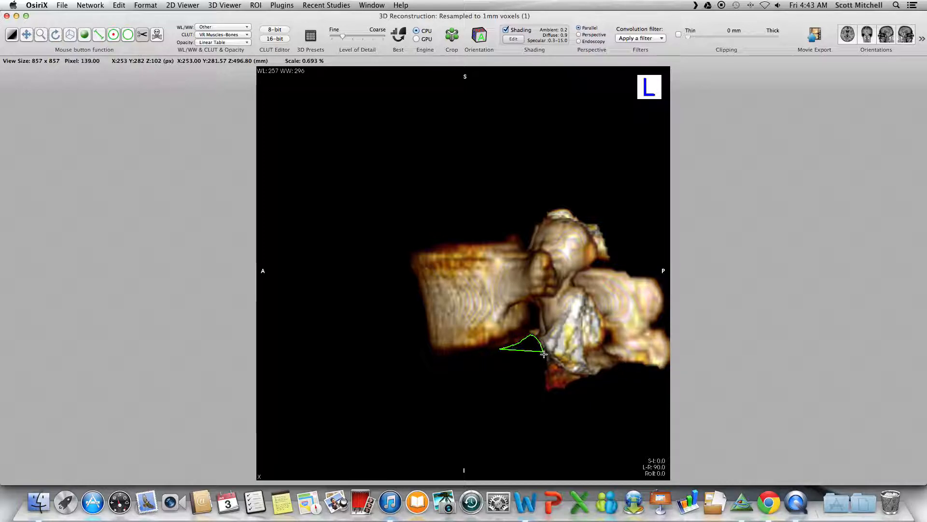
key("Return")
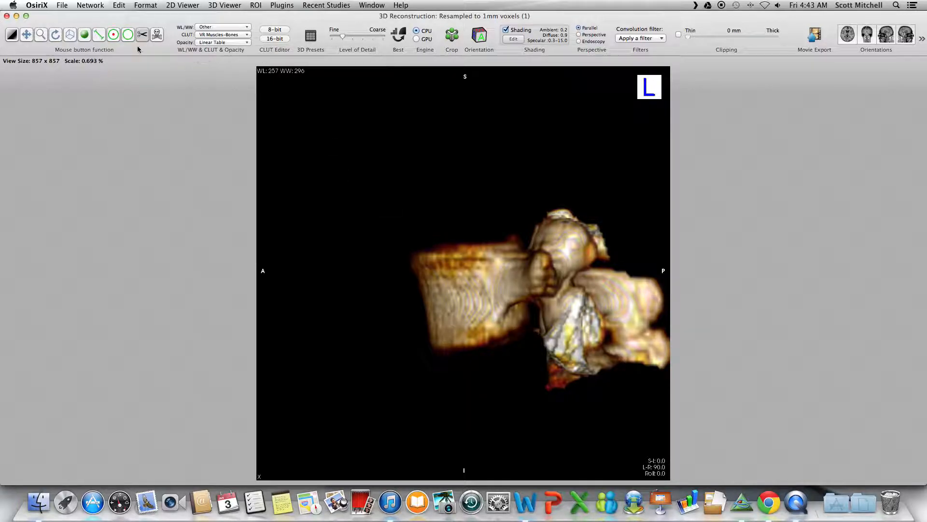
Step: Outline the thin remnants between the vertebral body's lower rear edge and the sacrum from two right-side views and cut each away
left_click_drag(562, 394, 572, 270)
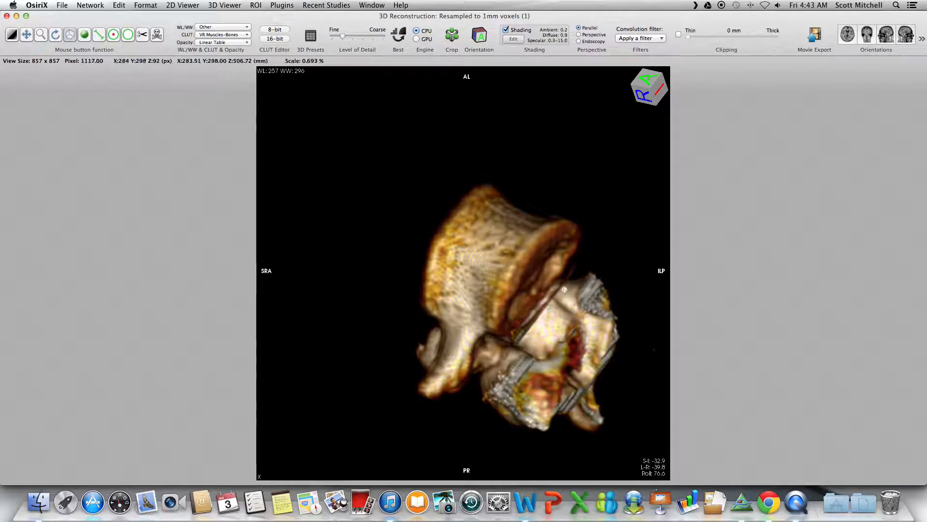
left_click_drag(542, 387, 466, 299)
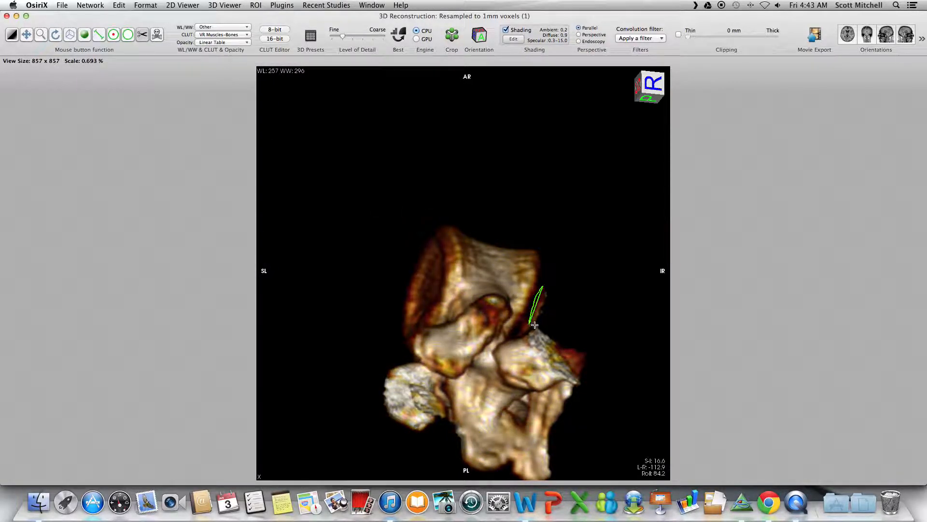
key("Return")
left_click_drag(594, 375, 559, 430)
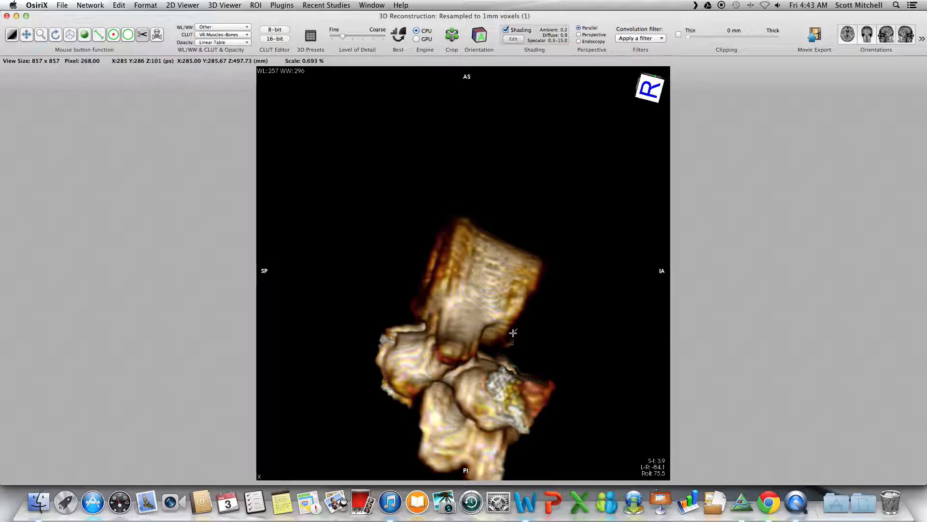
left_click_drag(534, 349, 541, 335)
key("Delete")
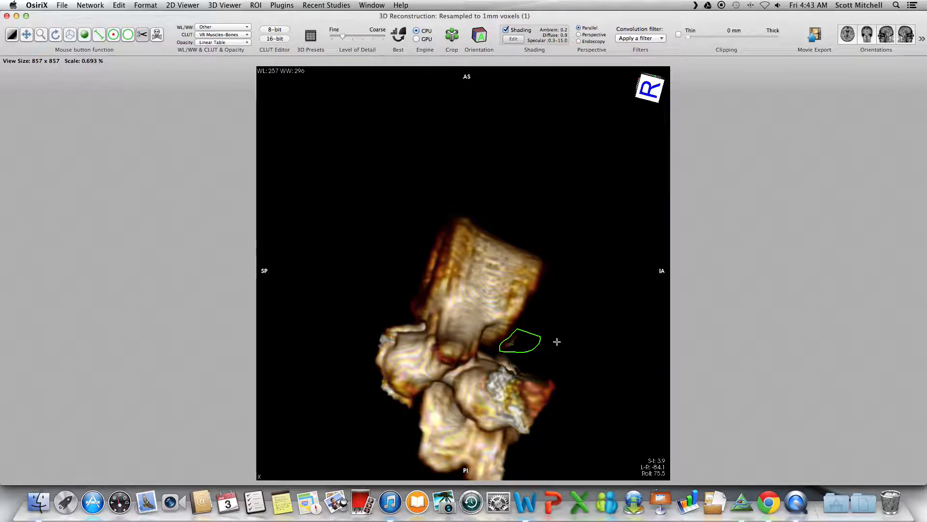
Step: Outline the elongated fragment behind the right transverse process from an oblique superior view and cut it away
left_click(70, 34)
left_click_drag(420, 304, 567, 390)
left_click_drag(540, 409, 600, 391)
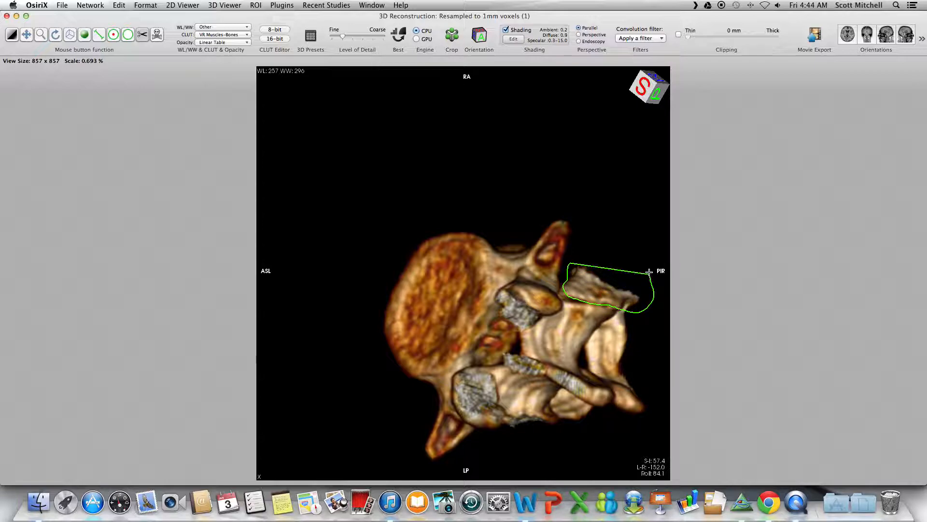
key("Return")
Step: Cut away the fragments projecting above the vertebral body between the superior articular processes, using two raised anterior views
left_click(71, 36)
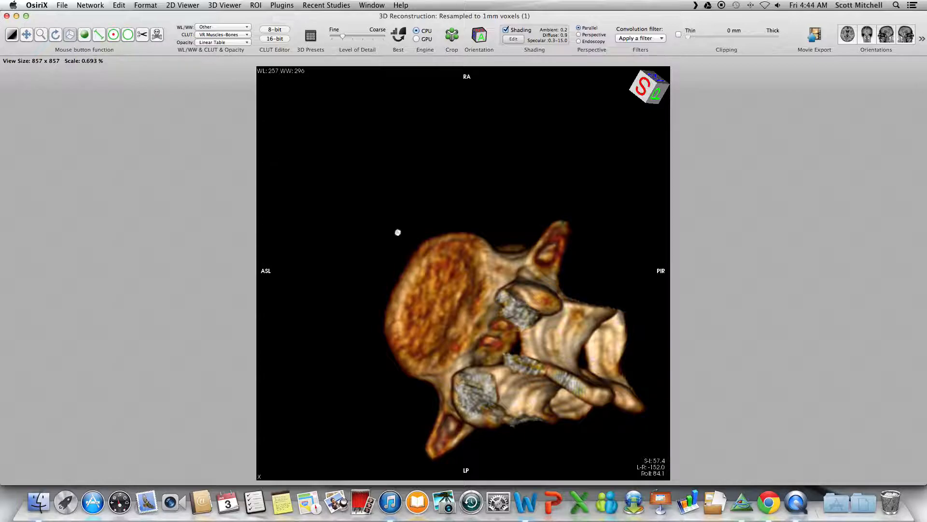
left_click_drag(610, 383, 524, 222)
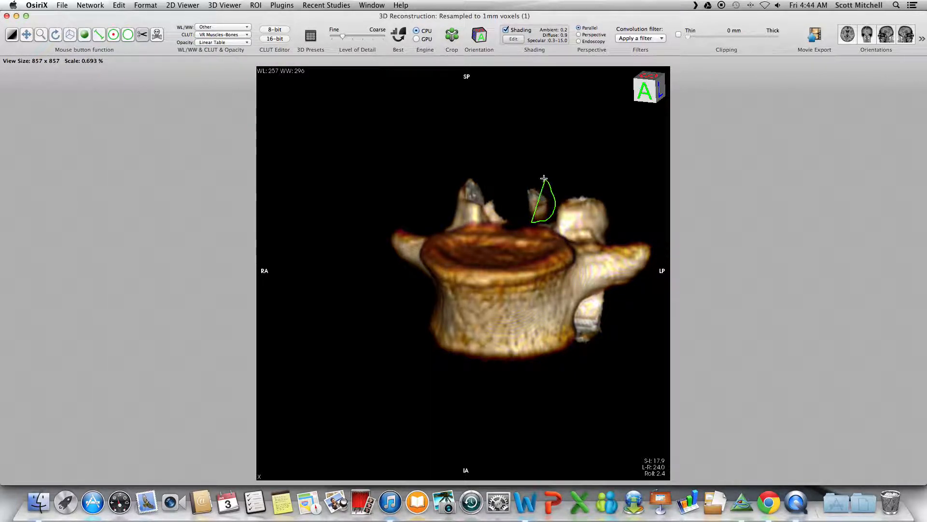
key("Return")
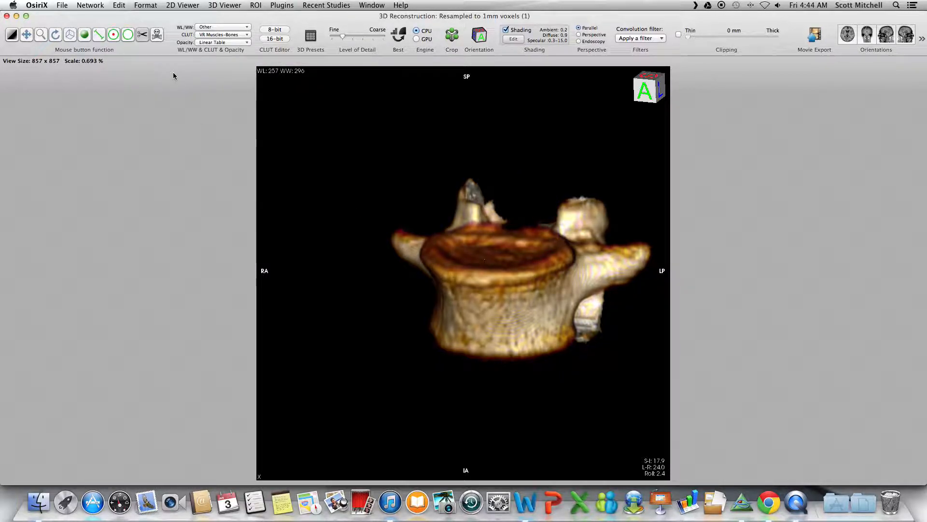
left_click(70, 34)
left_click_drag(372, 163, 486, 205)
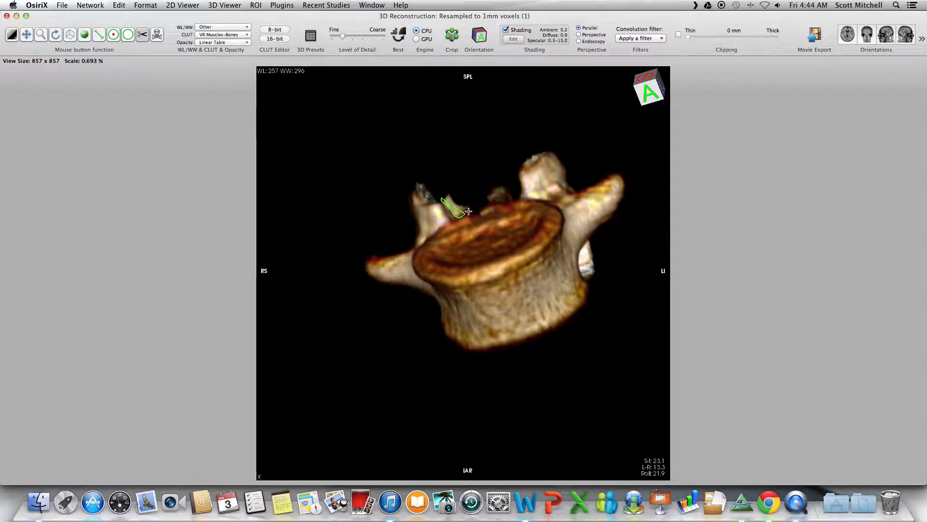
key("Return")
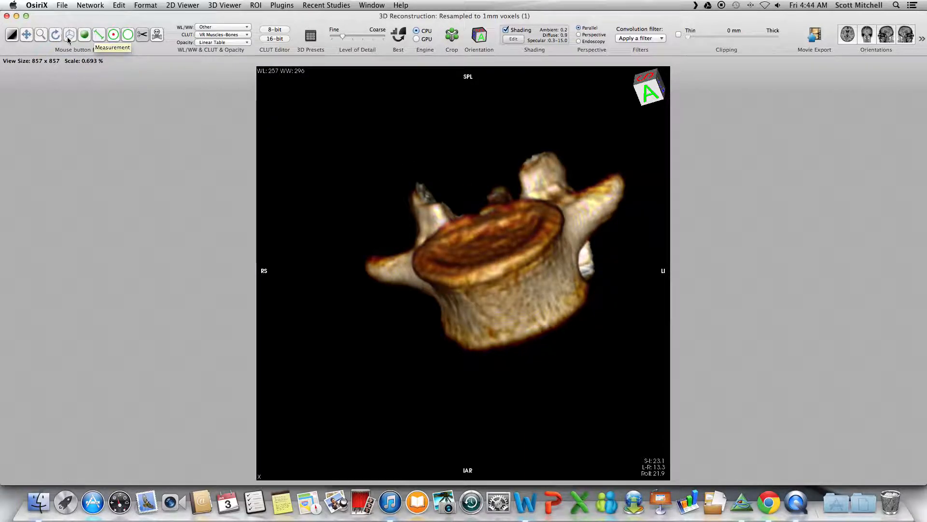
Step: Outline the small remnant on top of the right superior articular process from an anterior view and cut it away
left_click_drag(347, 150, 435, 103)
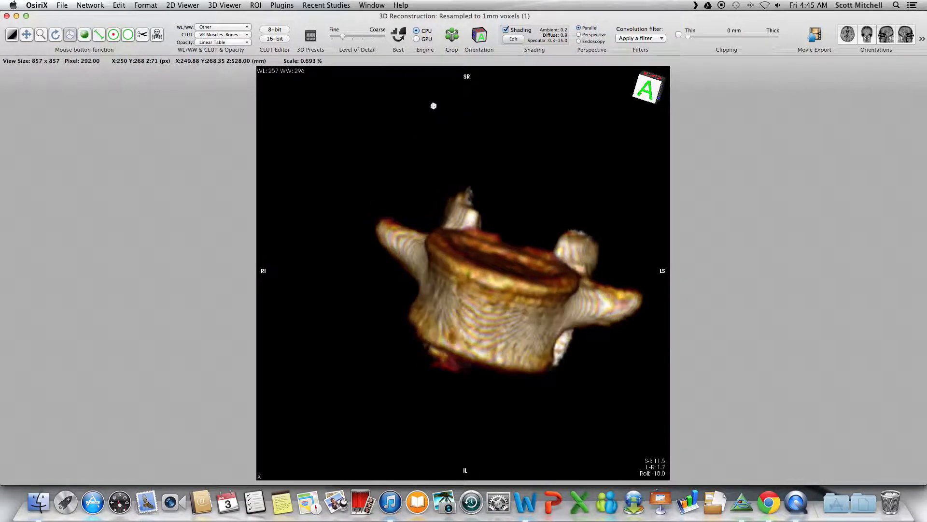
mouse_move(443, 250)
left_mouse_down()
mouse_move(530, 248)
mouse_move(486, 308)
mouse_move(467, 302)
mouse_move(454, 255)
left_mouse_up()
left_click(141, 35)
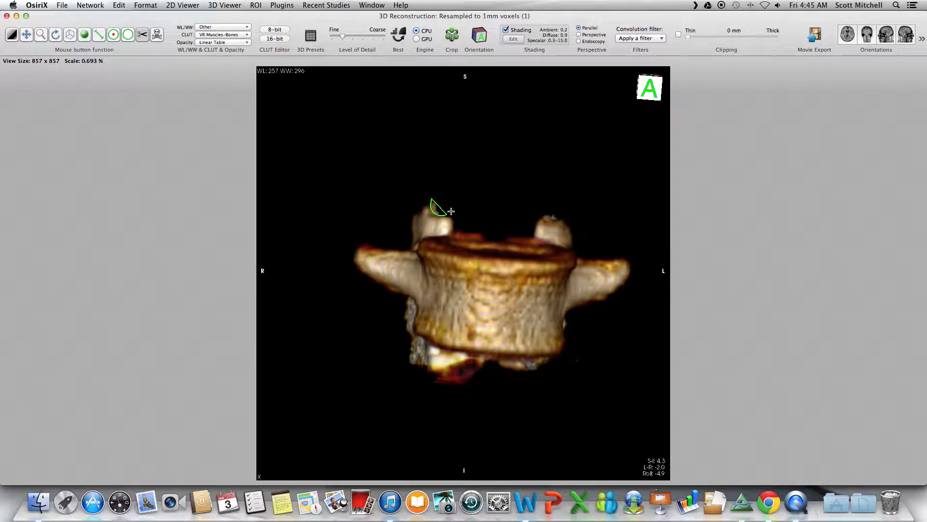
key("Delete")
Step: Recentre the left lateral view, outline the sacral projection below the spinous process and cut it away
left_click(72, 38)
left_click_drag(524, 199, 361, 58)
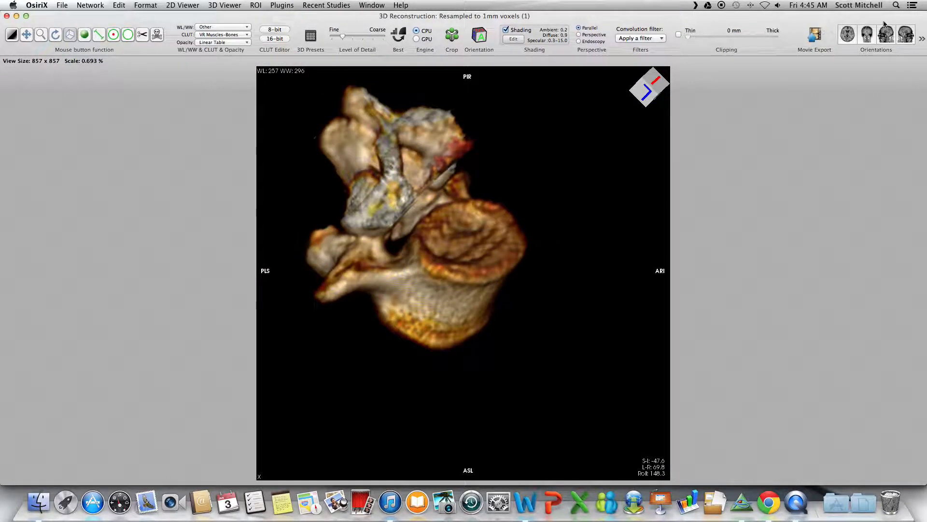
left_click(868, 42)
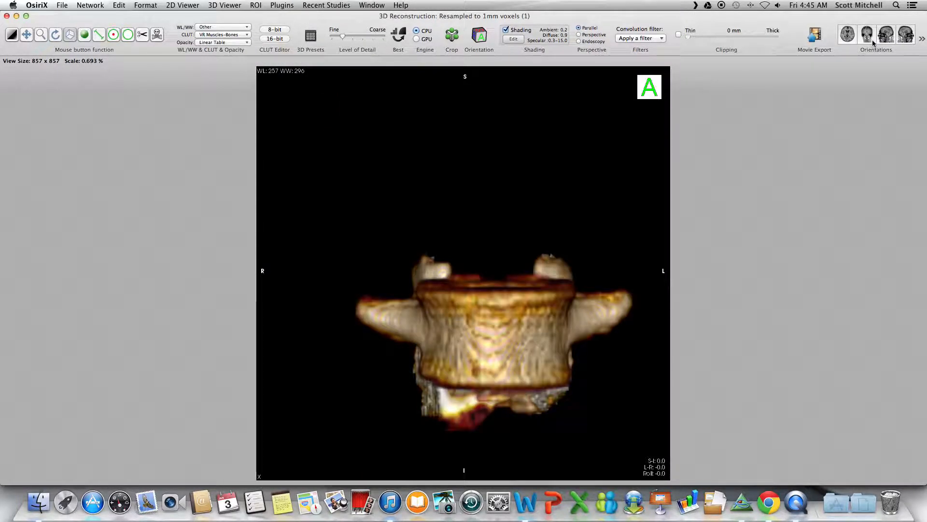
left_click_drag(361, 289, 562, 363)
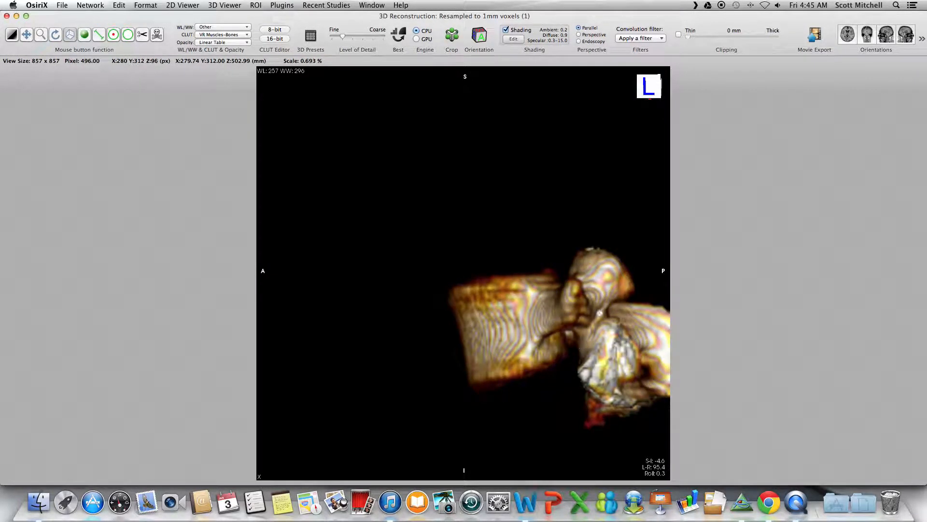
left_click(887, 37)
left_click(904, 41)
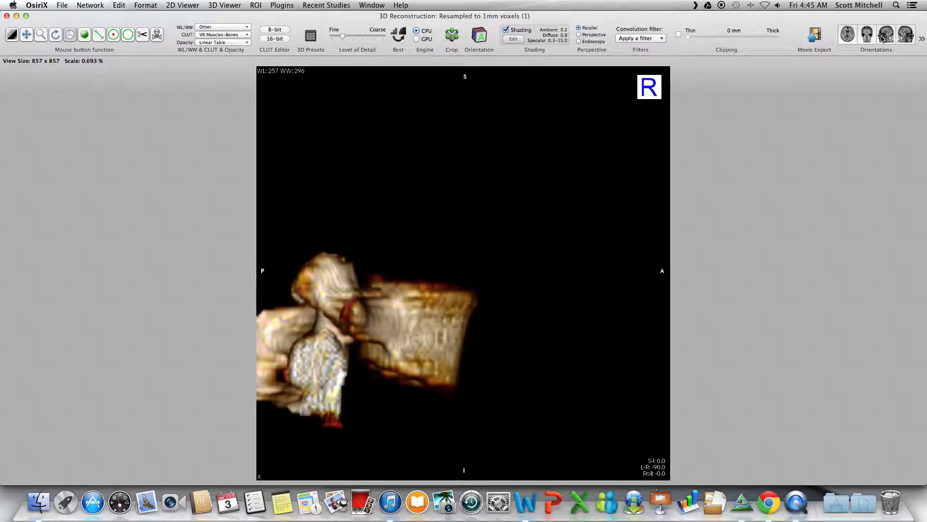
left_click(882, 39)
left_click(26, 34)
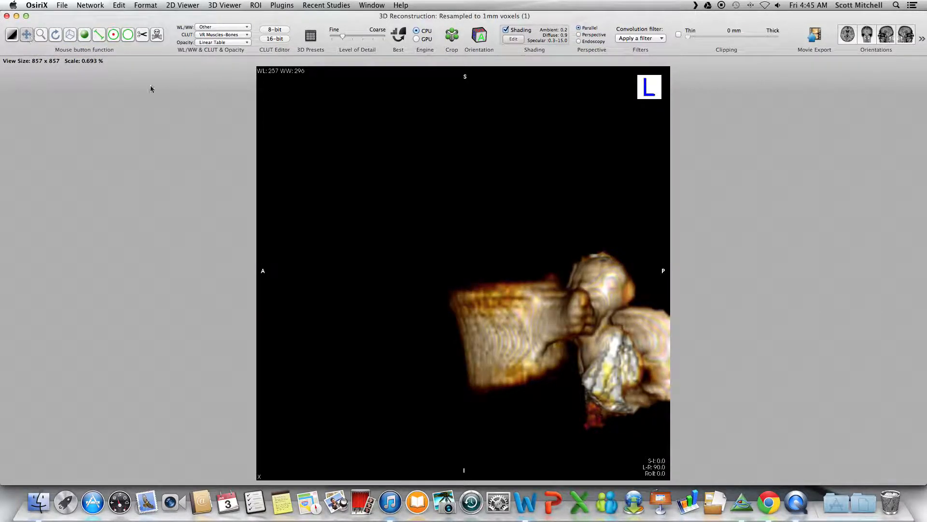
left_click_drag(589, 365, 475, 328)
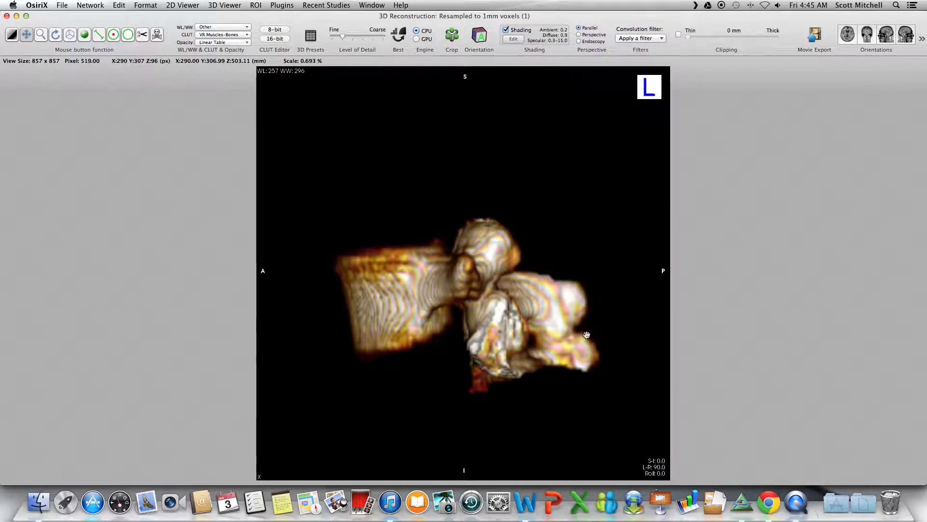
left_click(70, 35)
mouse_move(428, 287)
left_mouse_down()
mouse_move(364, 366)
mouse_move(457, 283)
mouse_move(439, 286)
left_mouse_up()
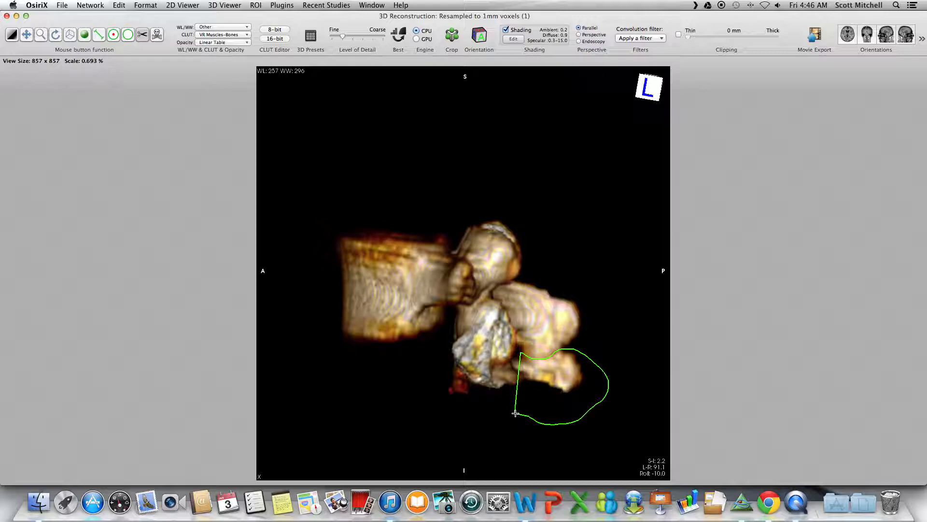
key("Delete")
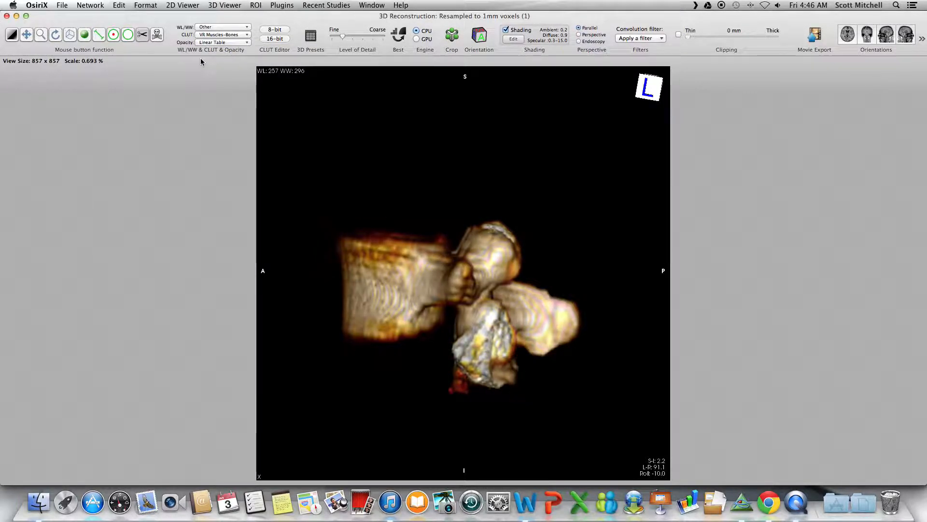
Step: Outline the right part of the sacral bridge below the lamina from a posterior view and cut it away
left_click(70, 35)
left_click_drag(442, 287, 440, 372)
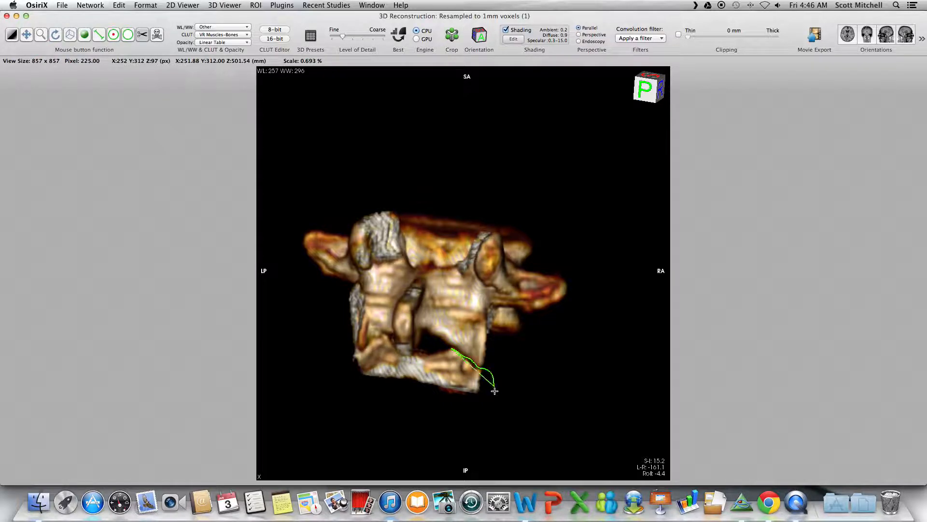
key("Return")
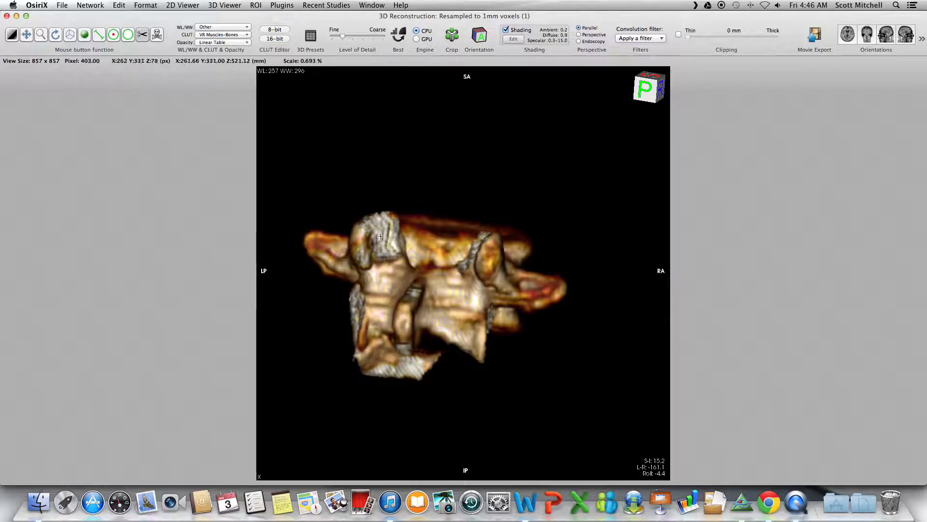
Step: Try to cut away the inner end of the remaining sacral bridge with a rounded outline, and undo the cut
left_click(68, 36)
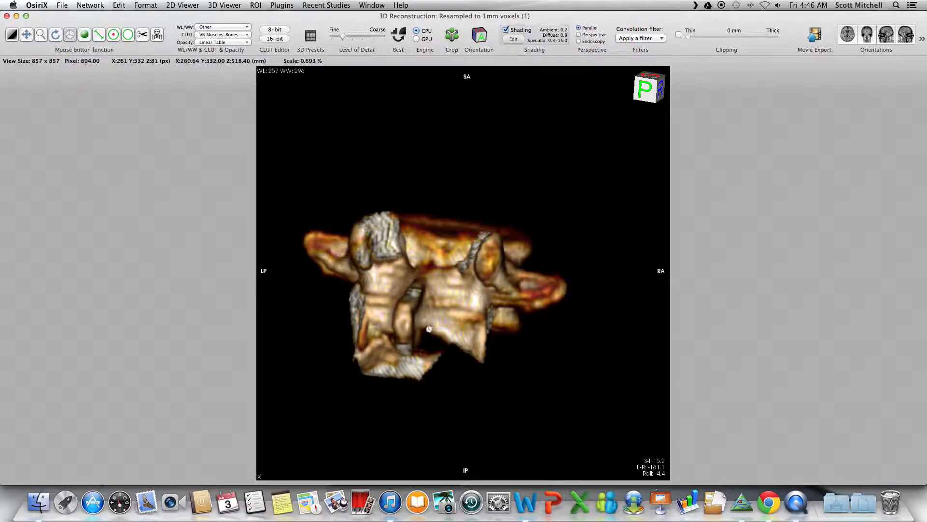
left_click_drag(426, 221, 513, 336)
left_click_drag(523, 381, 406, 334)
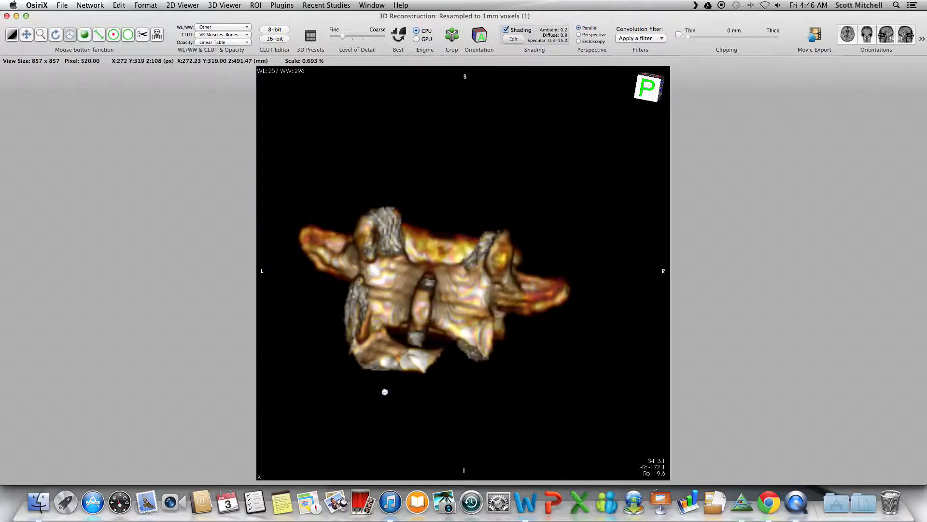
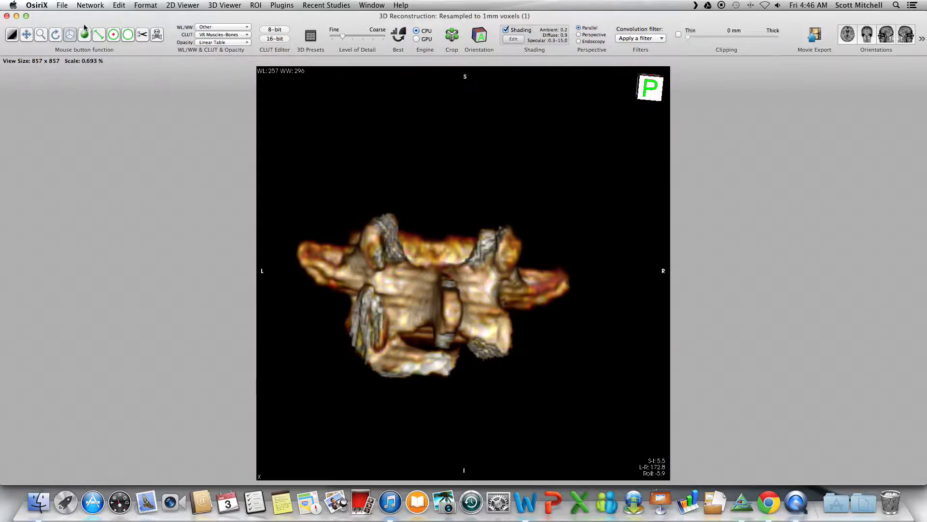
left_click(143, 36)
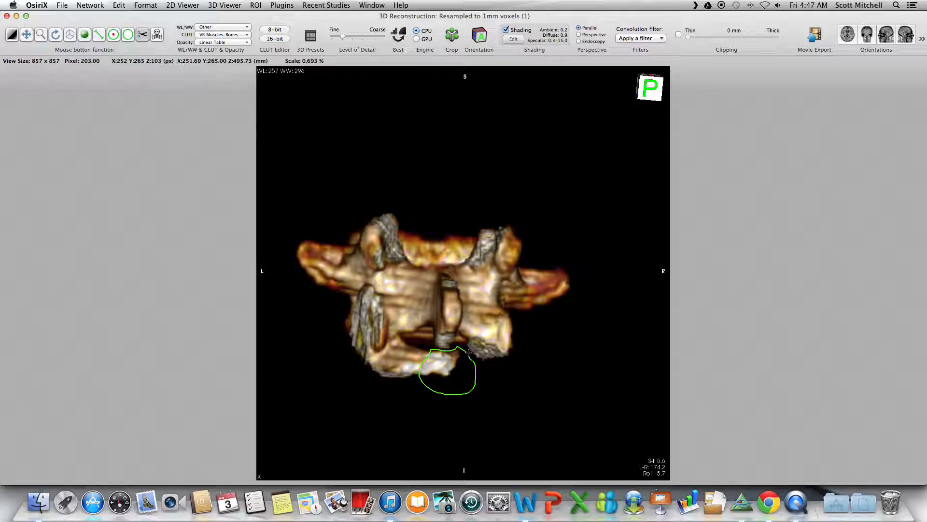
key("Return")
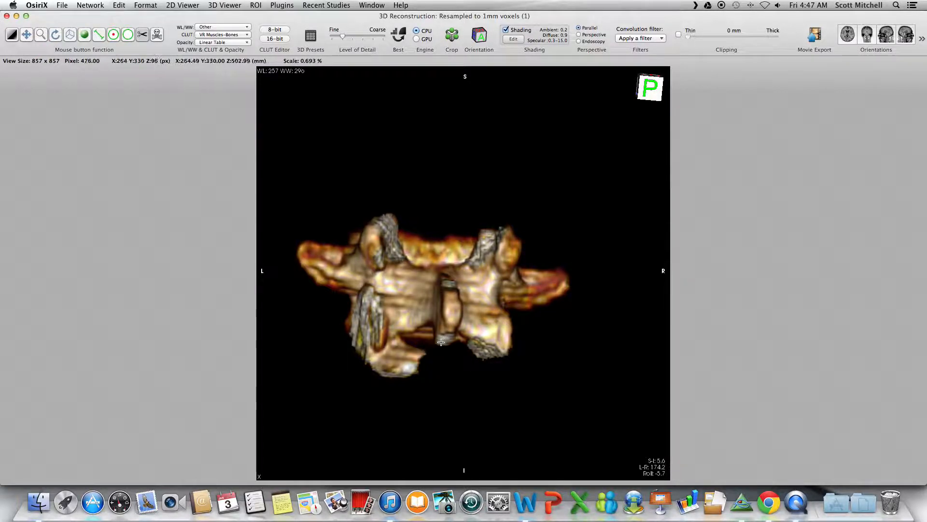
left_click(71, 36)
left_click_drag(387, 332, 399, 286)
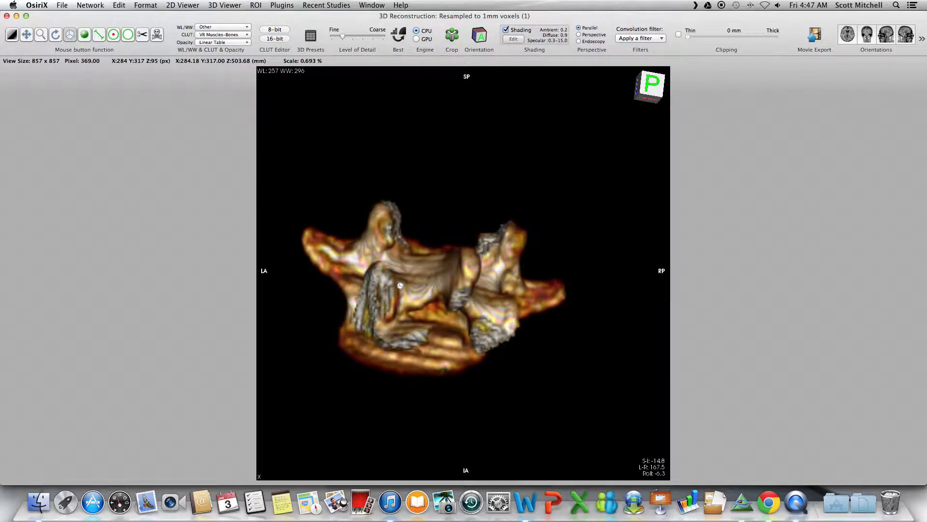
key("super+z")
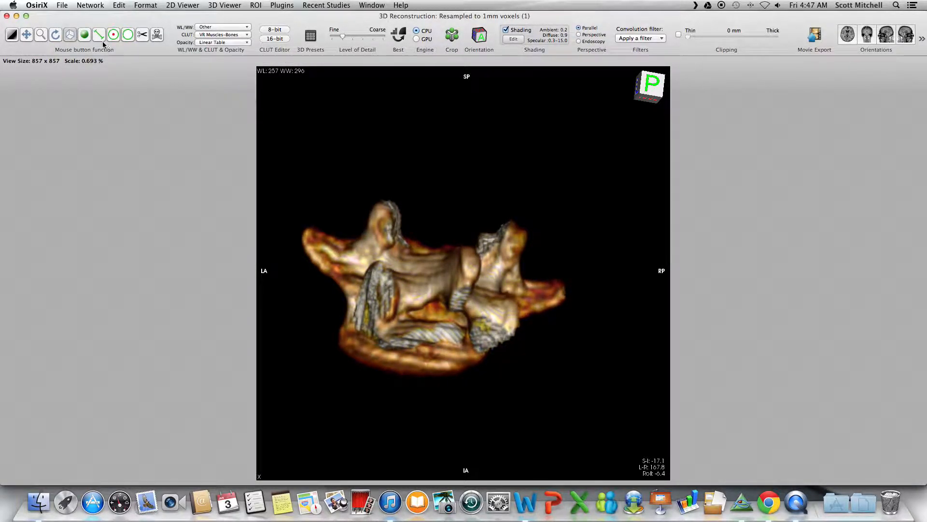
Step: Outline the inner end of the sacral bridge just below the spinous process from a straight posterior view and cut it away
left_click_drag(421, 304, 402, 344)
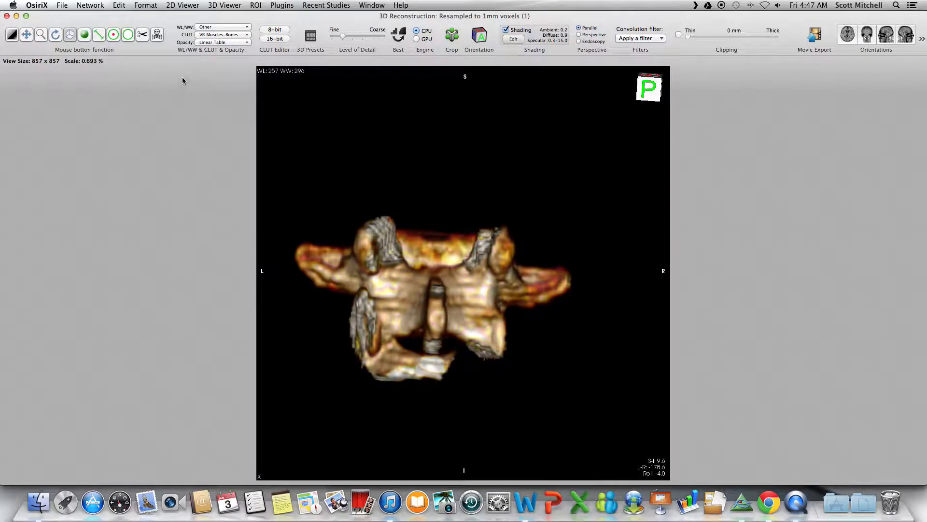
left_click(141, 37)
left_click_drag(441, 354, 435, 355)
left_click_drag(450, 387, 465, 377)
key("Delete")
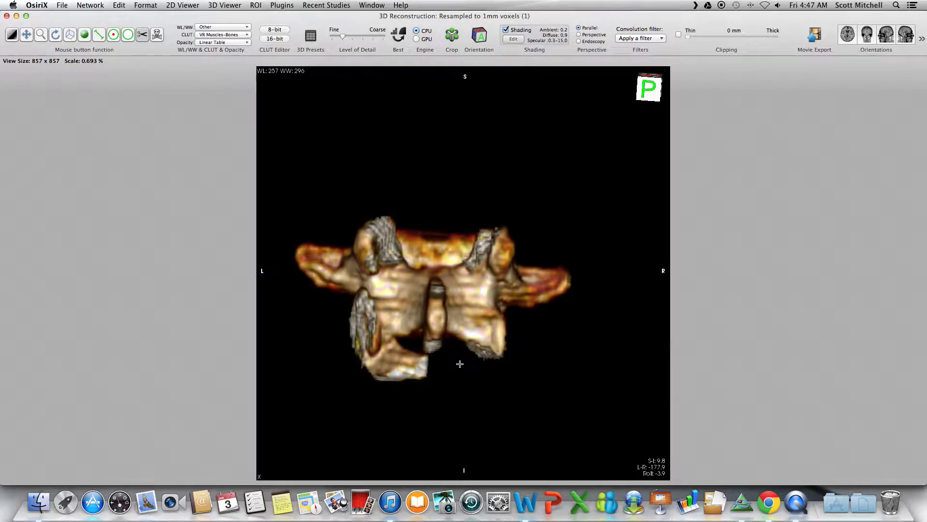
Step: Try a wide diagonal cut through the inner end of the left sacral remnant from a slightly turned posterior view, and undo it
left_click(71, 34)
mouse_move(385, 363)
left_mouse_down()
mouse_move(397, 341)
mouse_move(375, 363)
left_mouse_up()
left_click(142, 36)
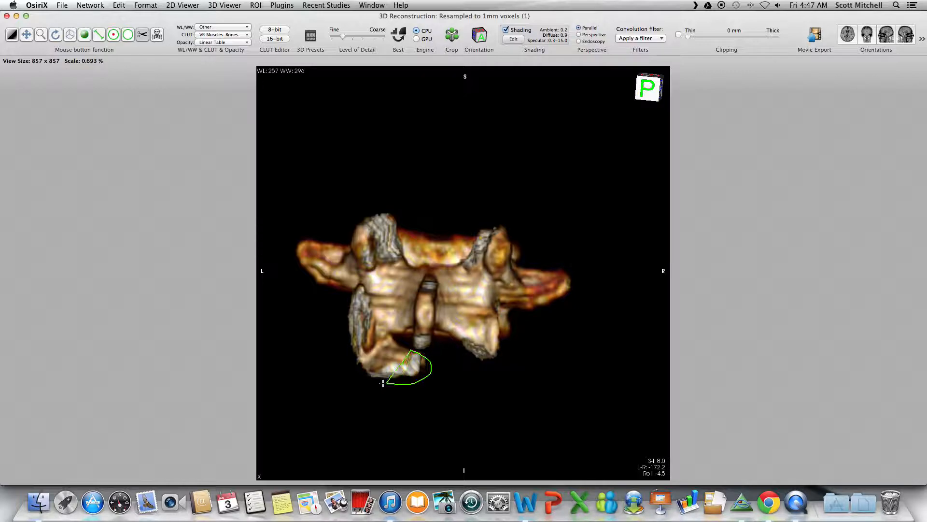
left_click_drag(385, 383, 383, 383)
key("Delete")
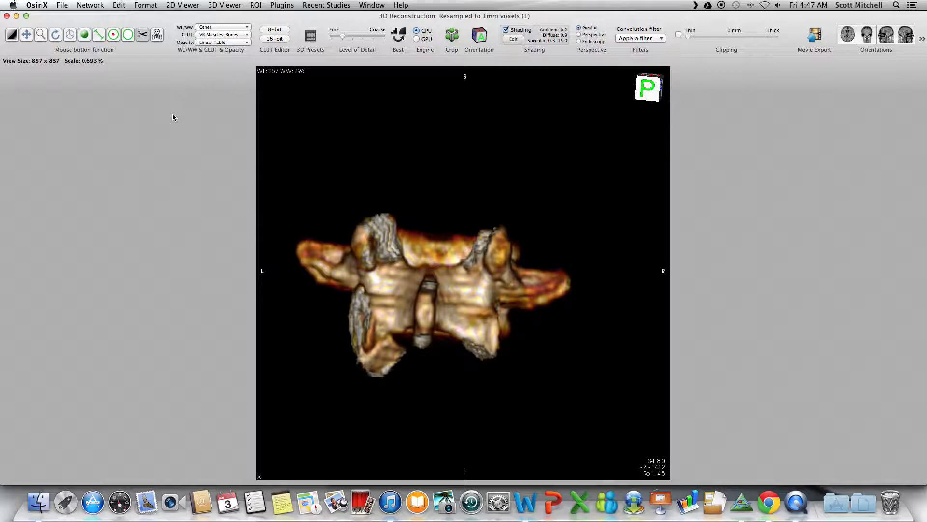
key("super+z")
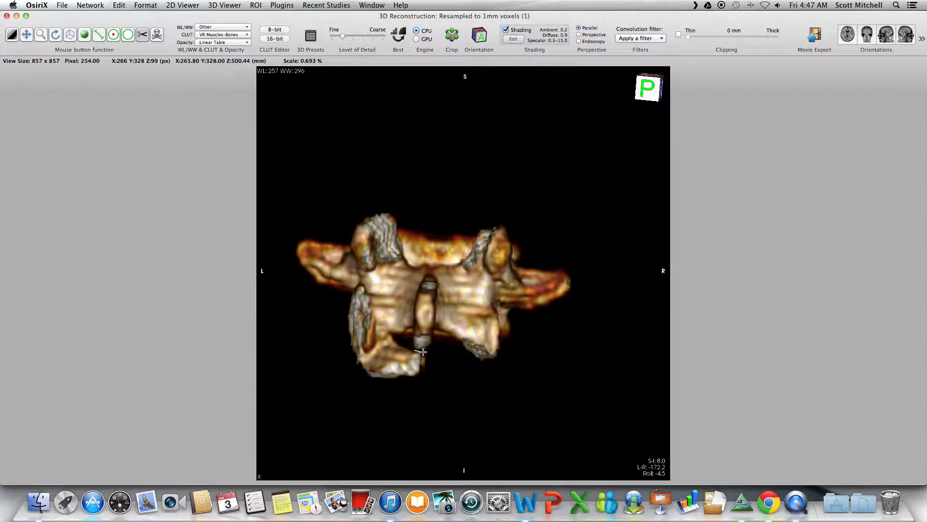
Step: Cut away the inner end of the left sacral remnant from a posterior view, and its lower lobe from a left-posterior oblique view
left_click_drag(397, 386, 397, 383)
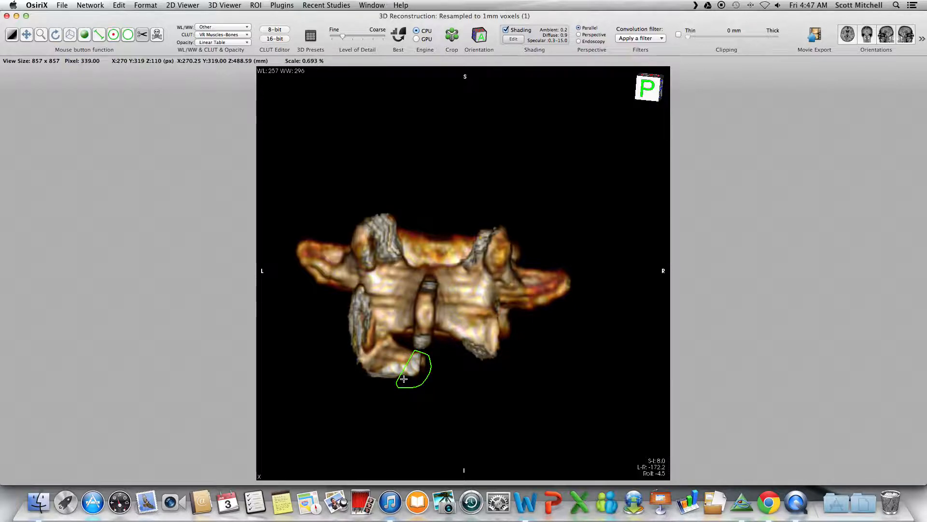
key("Delete")
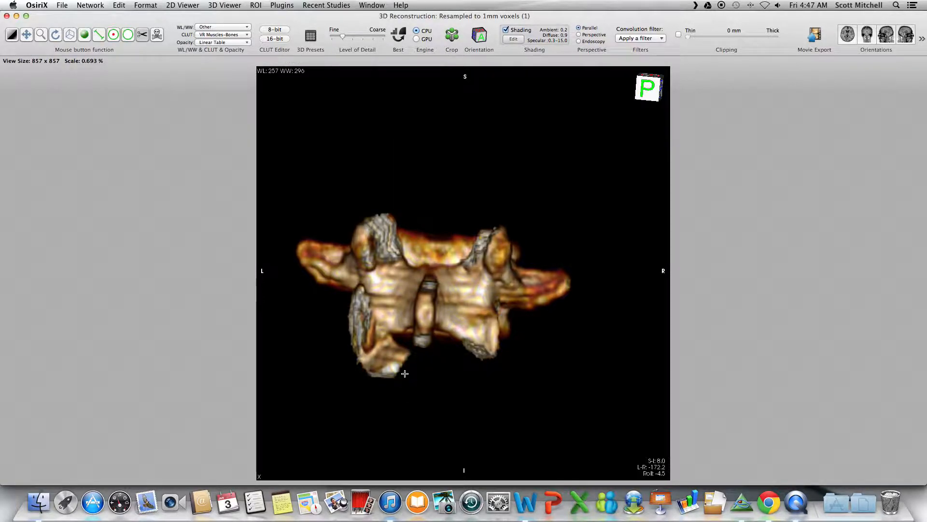
left_click(85, 35)
left_click_drag(405, 370, 366, 326)
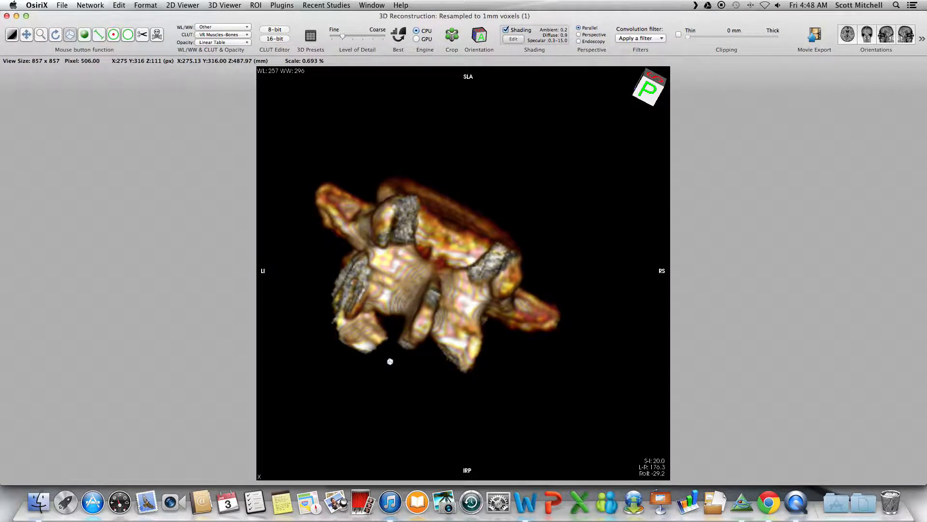
left_click_drag(386, 365, 450, 260)
left_click_drag(412, 300, 449, 359)
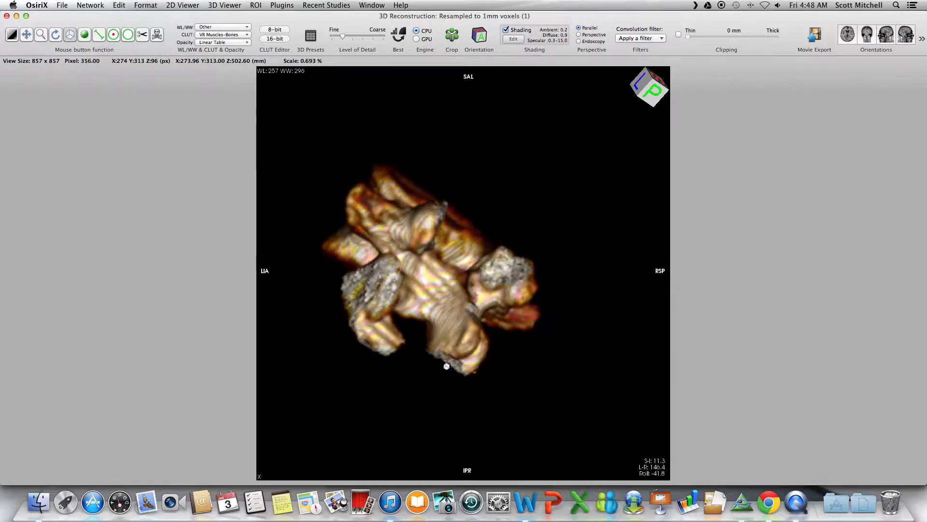
left_click(142, 34)
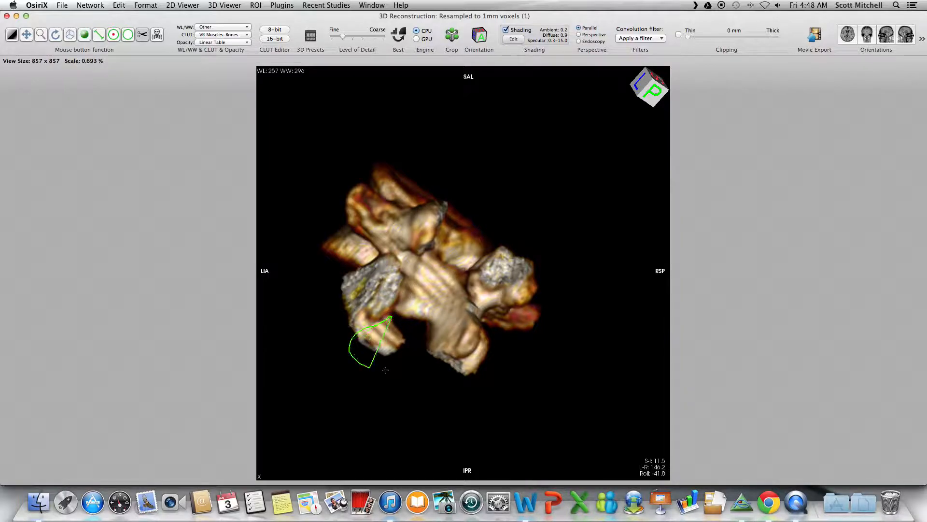
key("Delete")
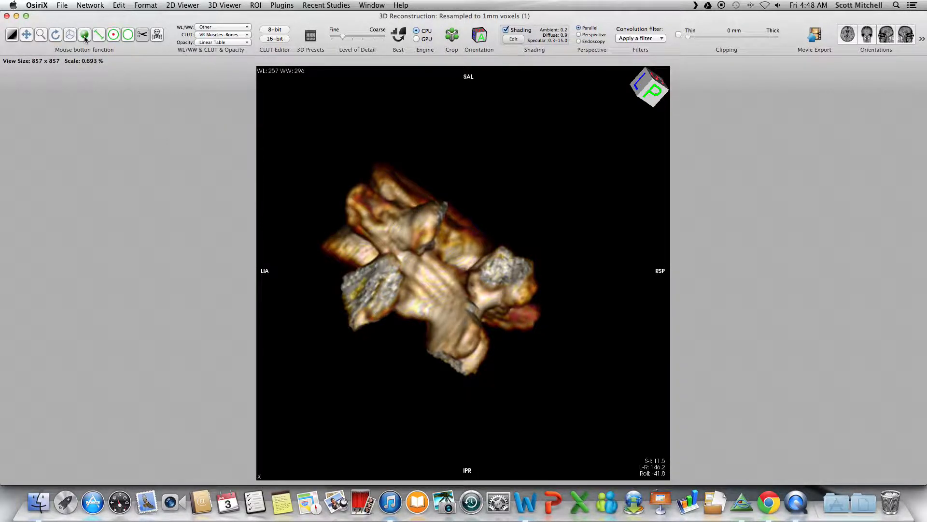
Step: Try to cut away the small projection beside the left sacral remnant's cut face from a tilted right-side view, and undo the cut
left_click(70, 38)
left_click_drag(431, 333, 364, 261)
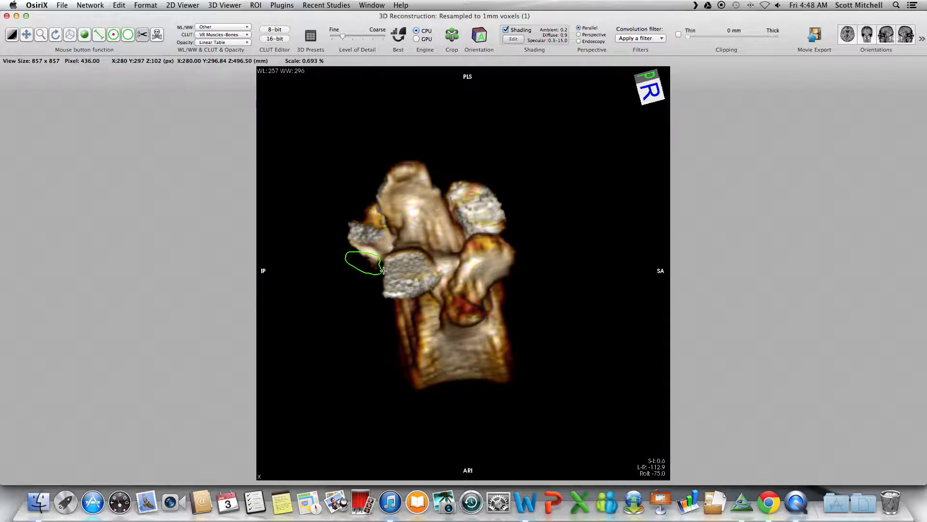
left_click_drag(382, 268, 381, 272)
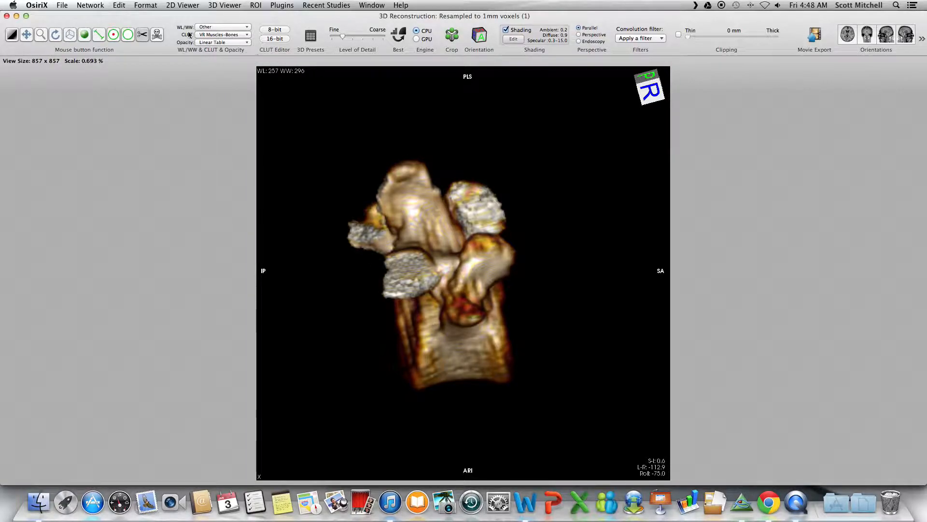
left_click(71, 35)
left_click_drag(324, 232, 542, 422)
key("super+z")
Step: Examine the remaining sacral bone below the lamina from posterior, left lateral, anterior and upside-down posterior views
left_click_drag(514, 384, 484, 346)
left_click_drag(402, 337, 411, 378)
left_click_drag(387, 332, 413, 335)
left_click_drag(457, 368, 506, 367)
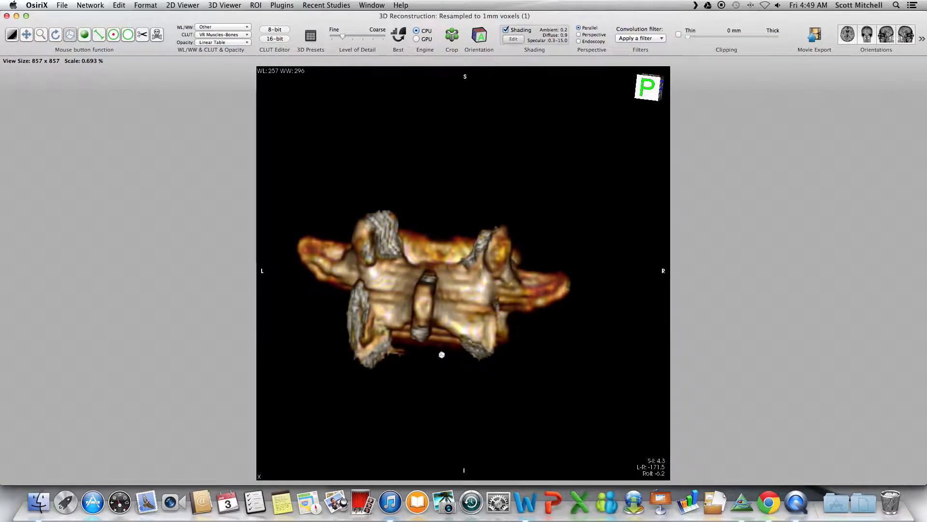
left_click_drag(459, 362, 518, 360)
left_click_drag(442, 344, 546, 329)
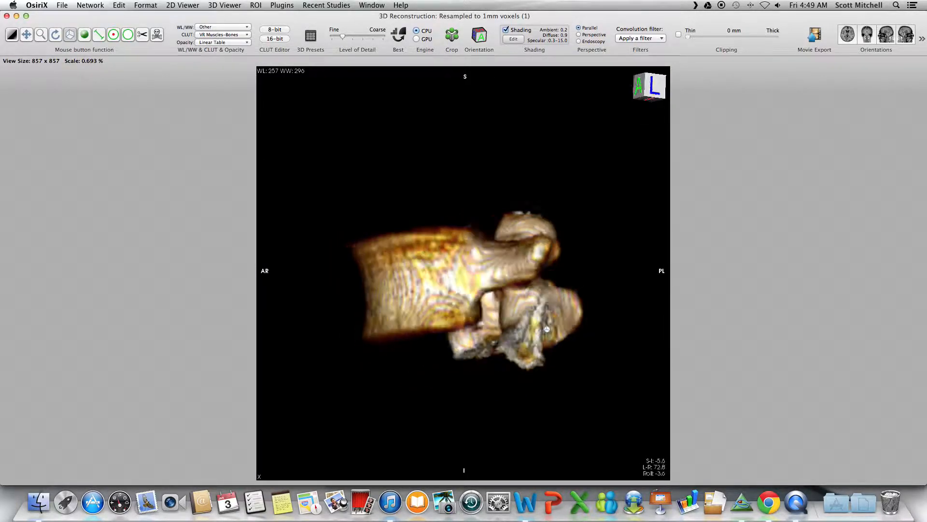
left_click_drag(494, 348, 563, 356)
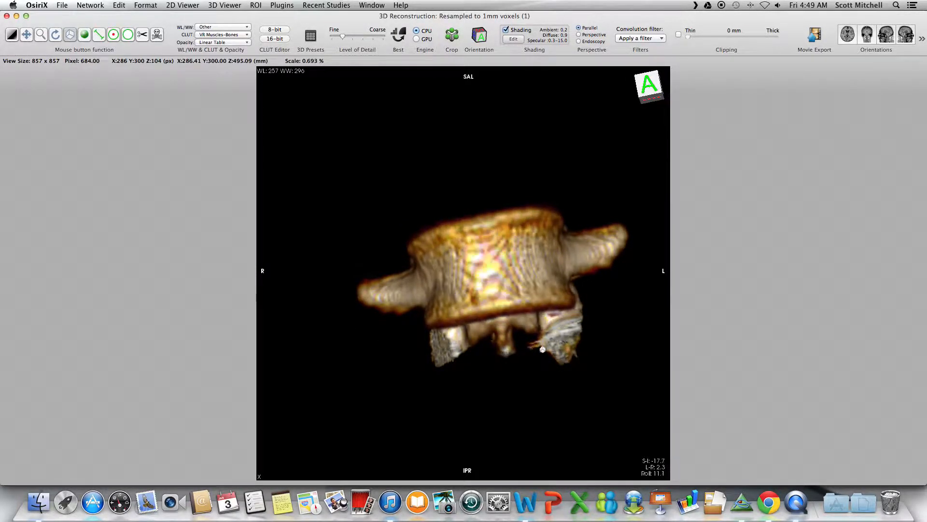
left_click_drag(520, 382, 544, 249)
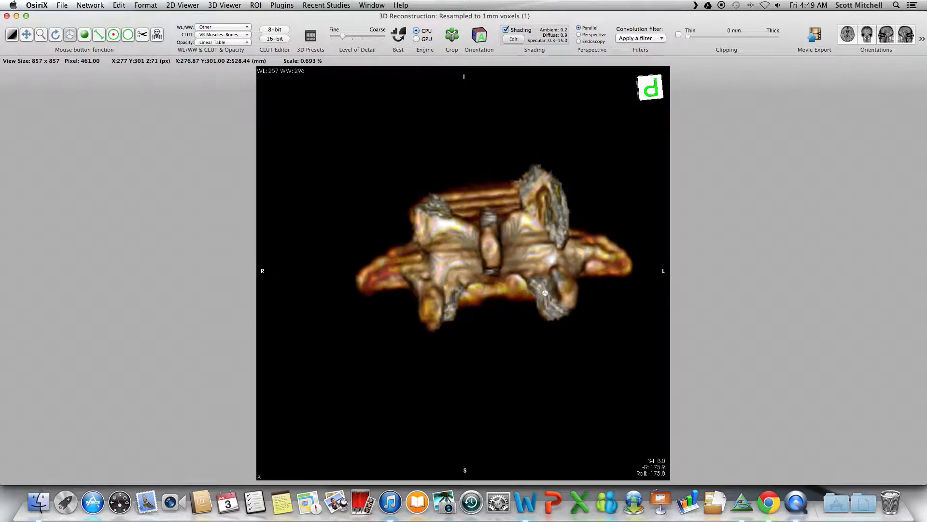
Step: Outline the thin spur on the inner side of the left sacral remnant from an upside-down right-posterior view and cut it away
left_click_drag(620, 267, 587, 254)
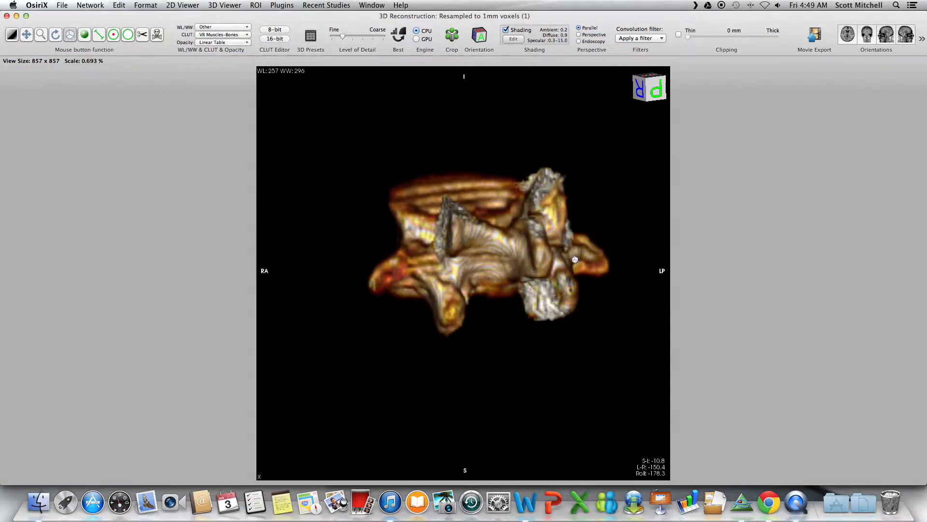
left_click_drag(531, 247, 510, 252)
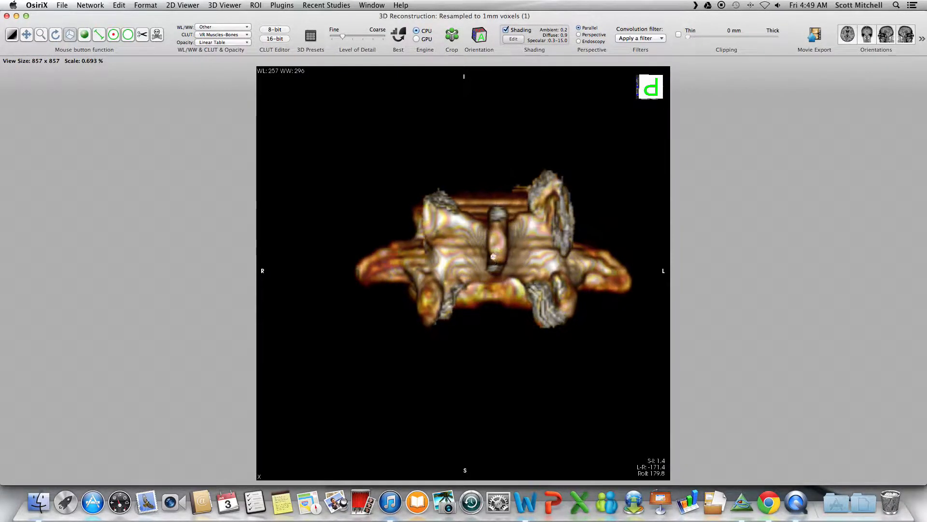
left_click_drag(575, 244, 584, 243)
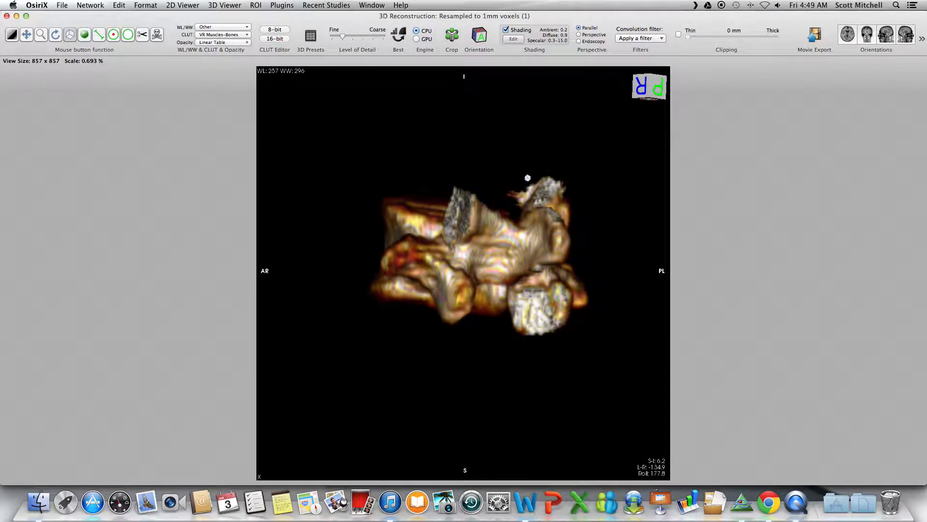
left_click(142, 34)
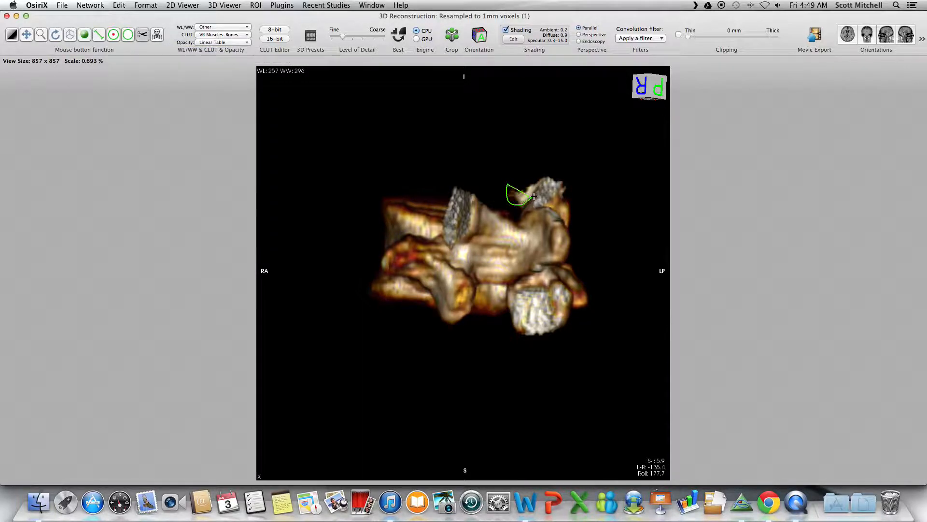
double_click(543, 155)
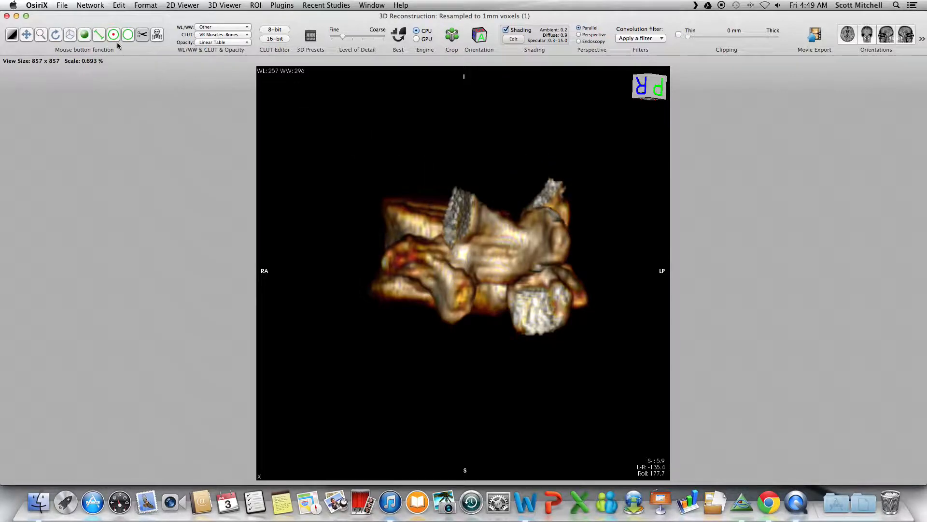
Step: Try a small cut between the vertebral body and the left sacral remnant from a left lateral view, and undo it
left_click(71, 35)
left_click_drag(554, 228, 434, 316)
left_click(849, 38)
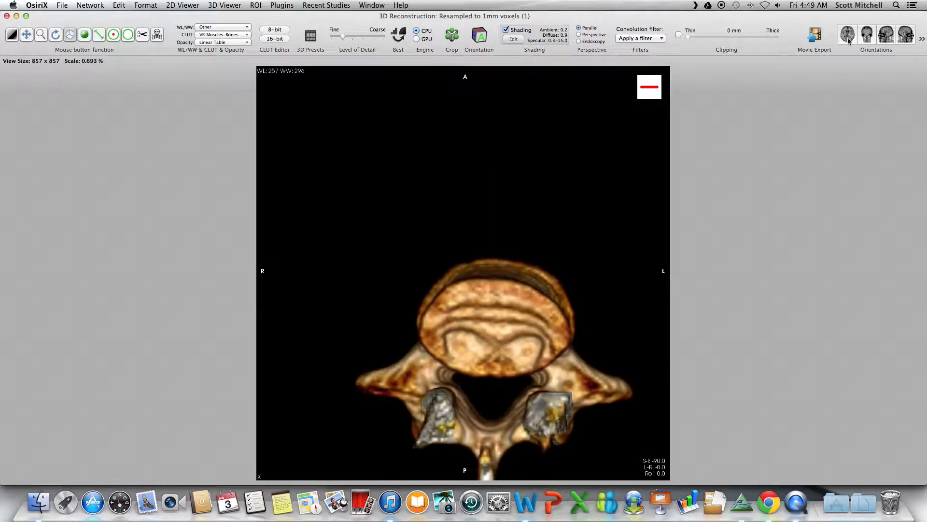
left_click(873, 38)
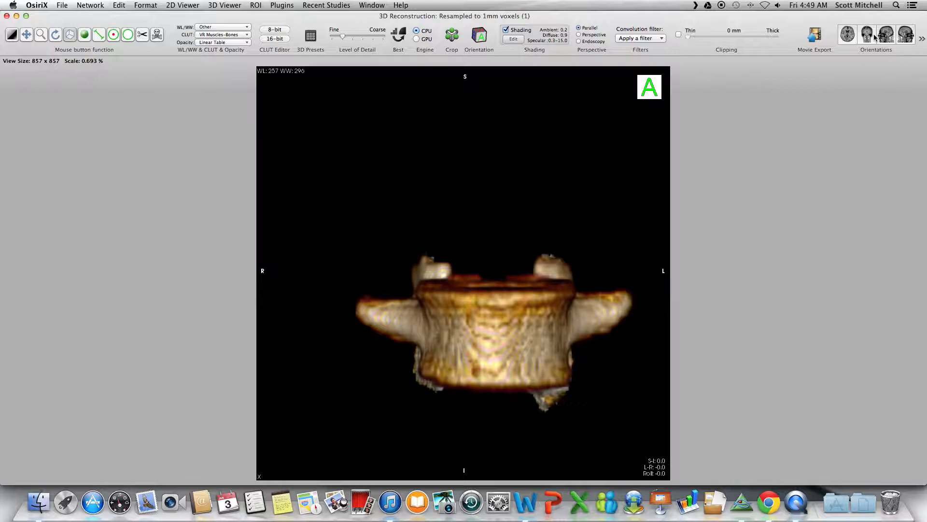
left_click_drag(471, 255, 574, 454)
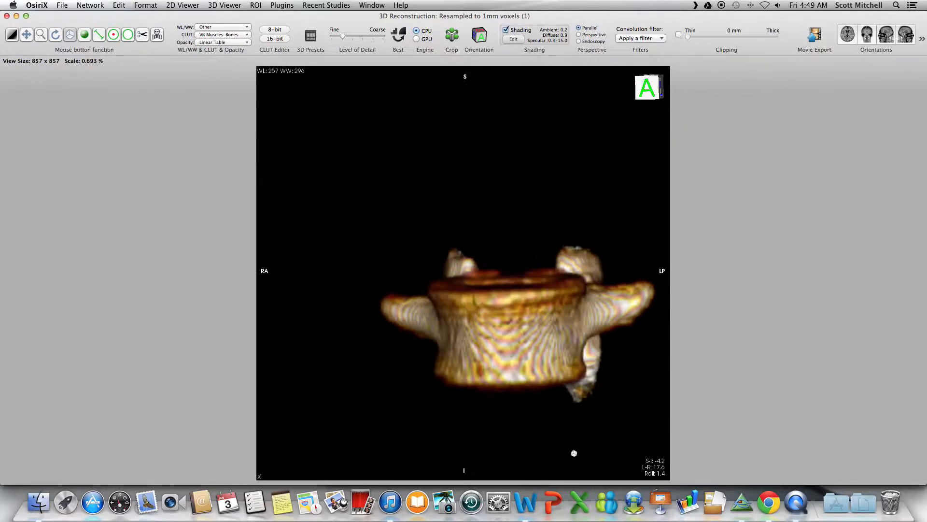
left_click_drag(567, 348, 326, 373)
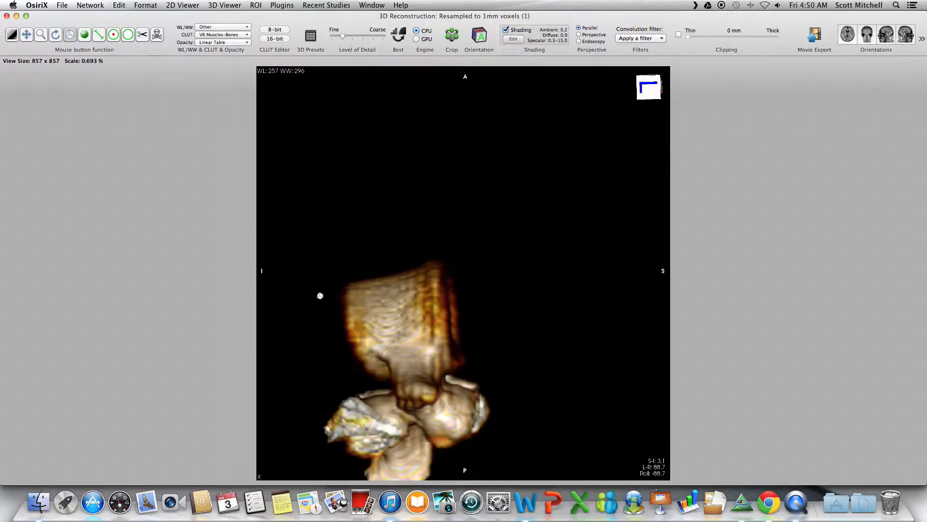
left_click(142, 34)
left_click_drag(332, 369, 361, 381)
key("Delete")
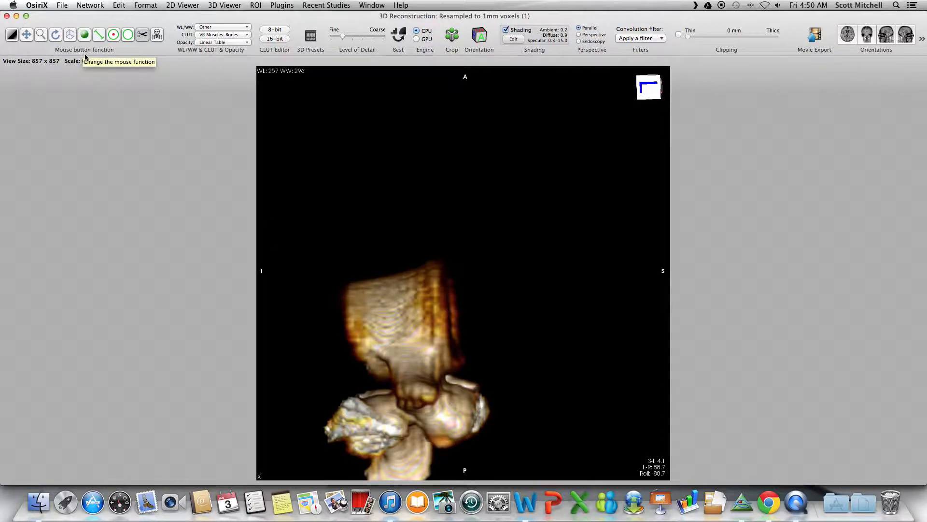
key("super+z")
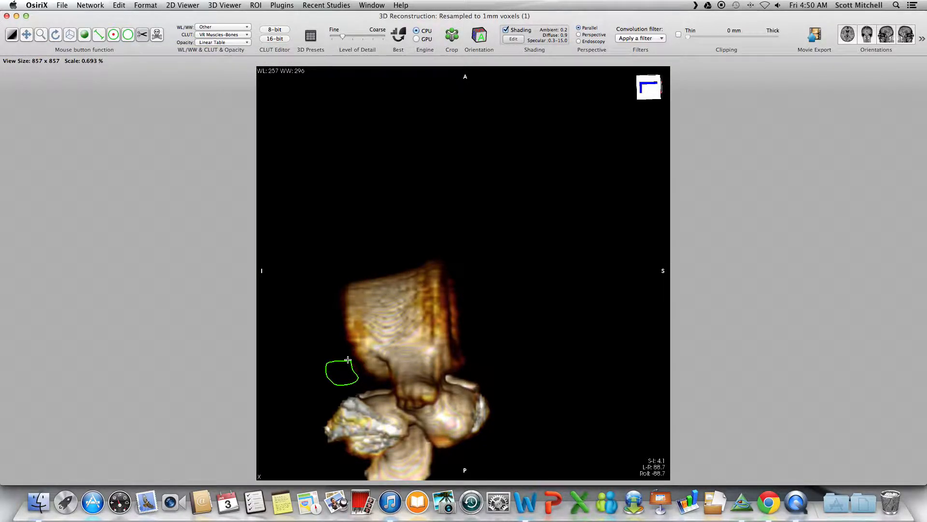
Step: Cut away the thin sliver on the left outer edge and the pointed end of the left sacral remnant from upside-down right-posterior views
left_click_drag(353, 373, 593, 220)
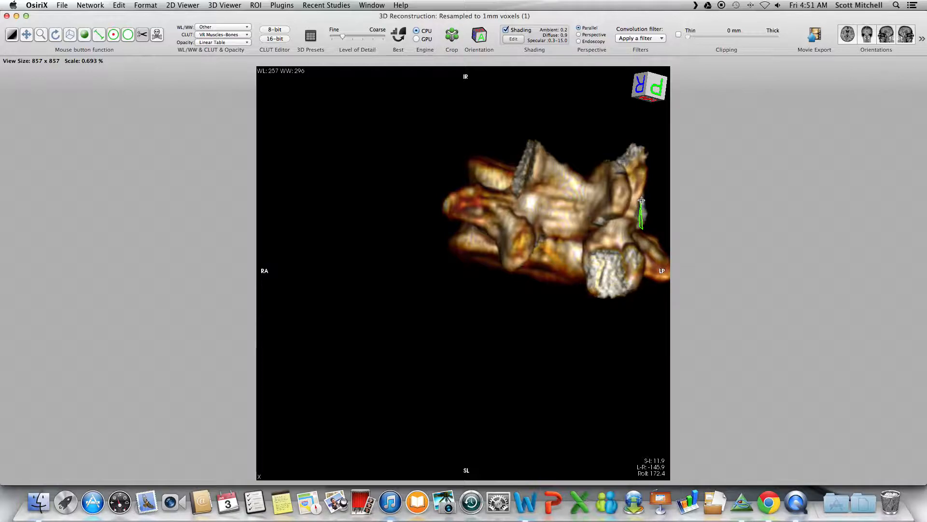
key("Delete")
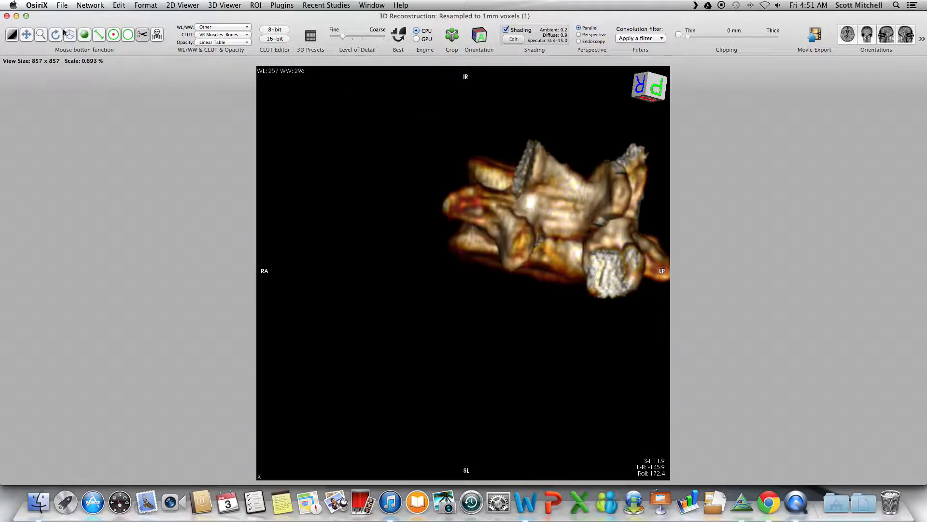
left_click_drag(589, 161, 554, 119)
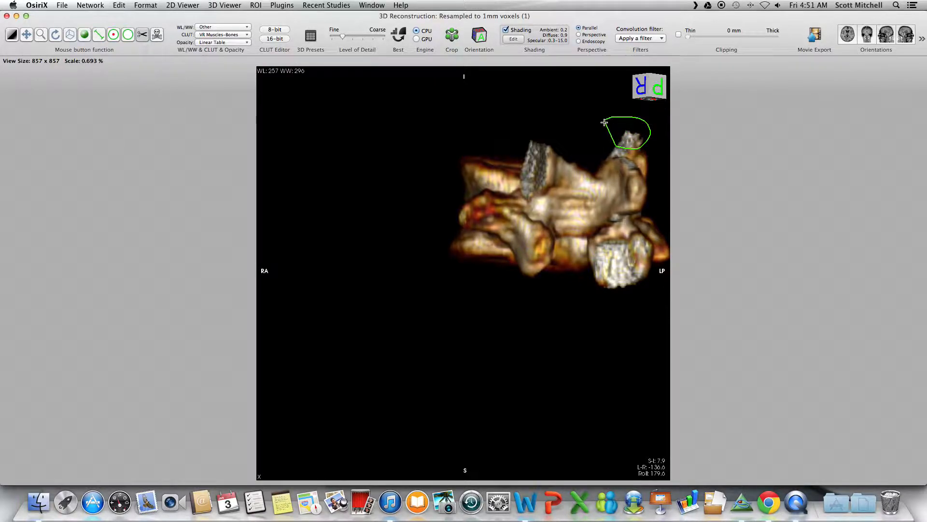
key("Delete")
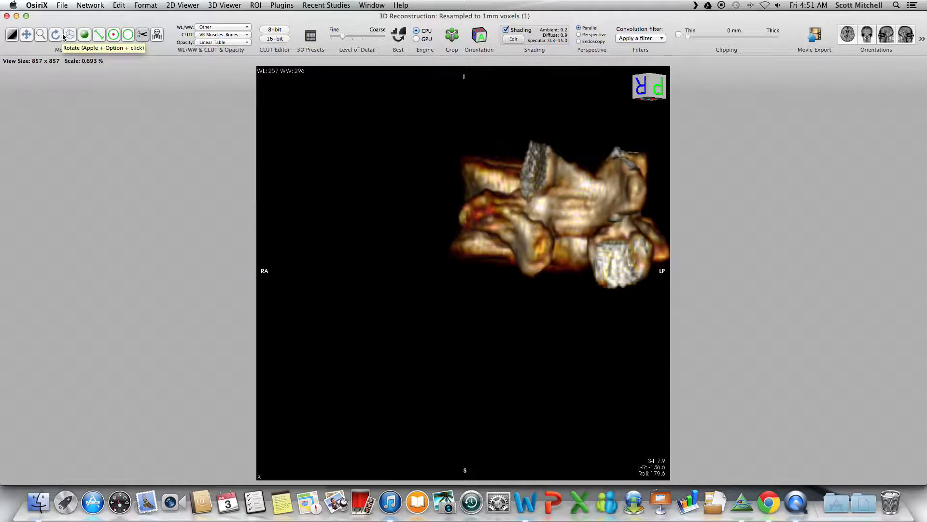
Step: Outline the lower end of the left sacral remnant from a right-posterior oblique view and cut it away
left_click_drag(505, 143, 556, 204)
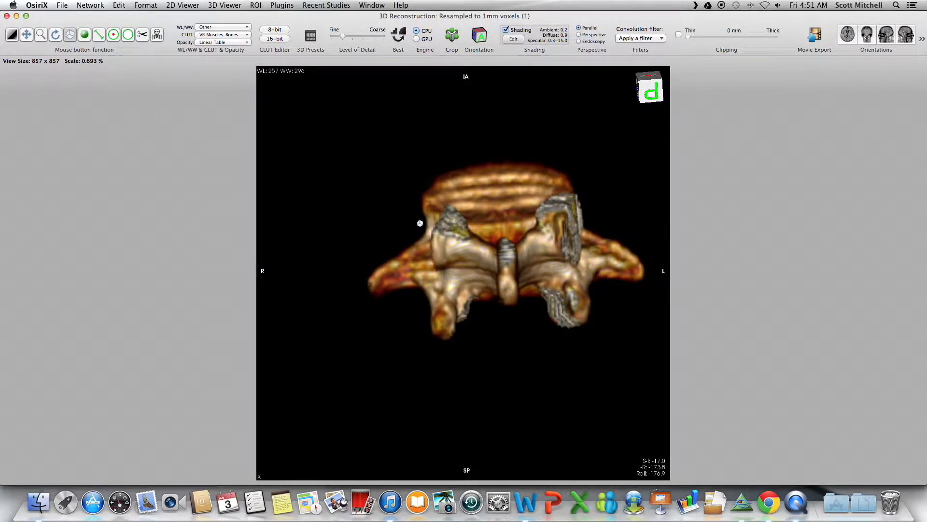
mouse_move(508, 270)
left_mouse_down()
mouse_move(506, 124)
mouse_move(518, 273)
left_mouse_up()
left_click_drag(466, 325, 372, 355)
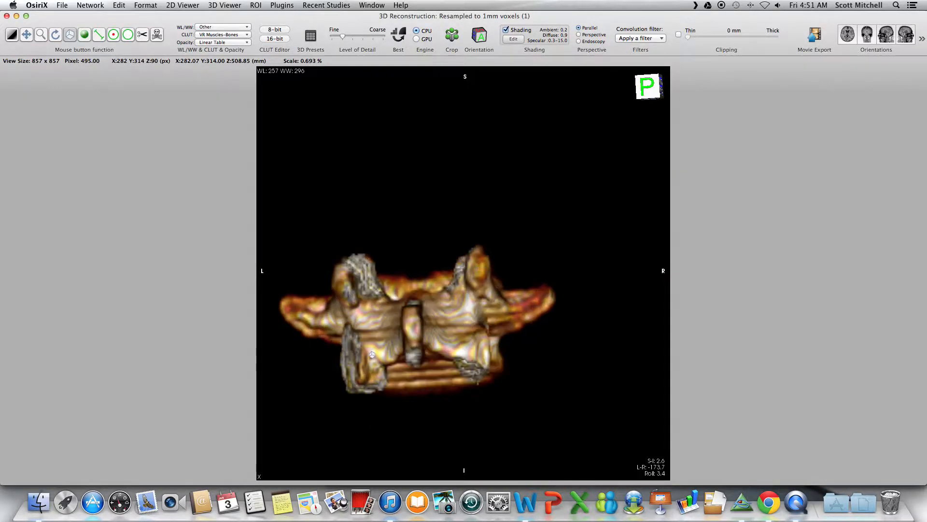
left_click_drag(372, 390, 382, 420)
left_click_drag(422, 339, 421, 407)
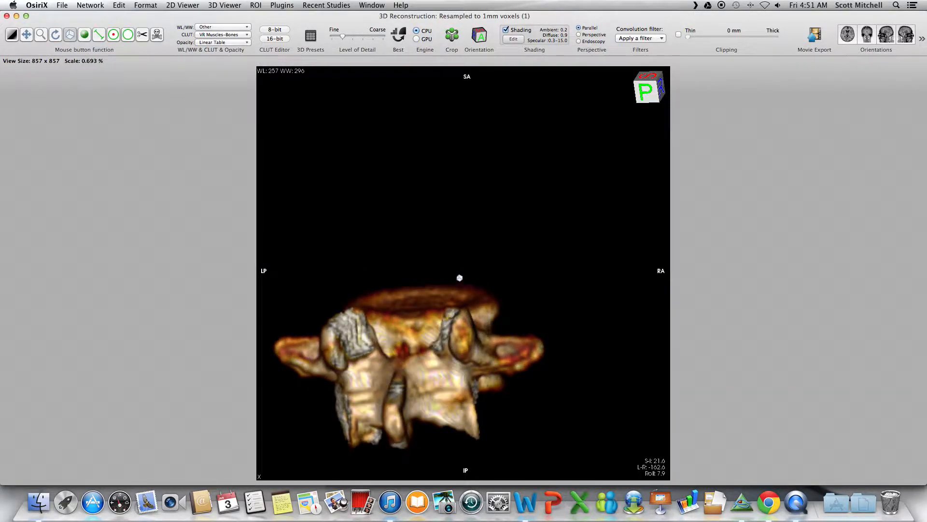
left_click_drag(421, 323, 459, 354)
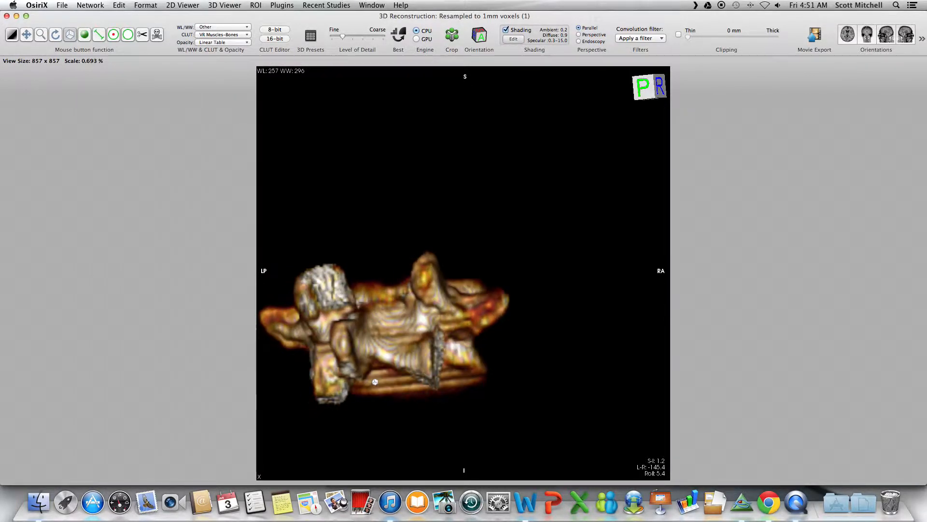
left_click_drag(420, 405, 309, 351)
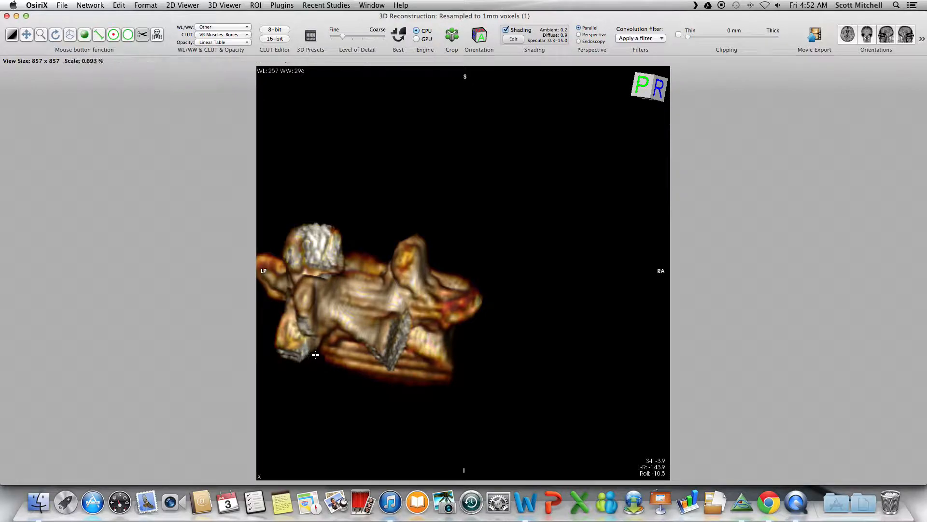
key("Return")
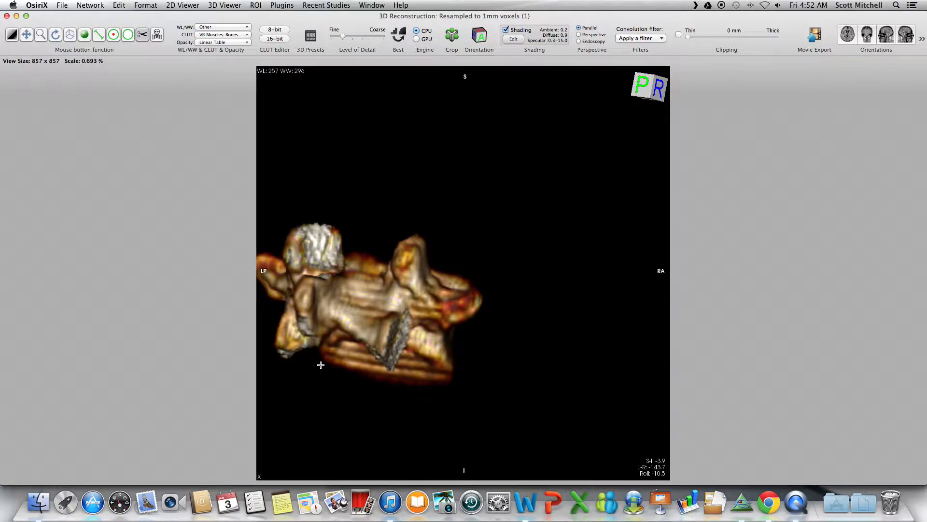
Step: Inspect the trimmed vertebra from posterior oblique, right lateral, left lateral, anterior and inferior views
left_click_drag(437, 379, 477, 406)
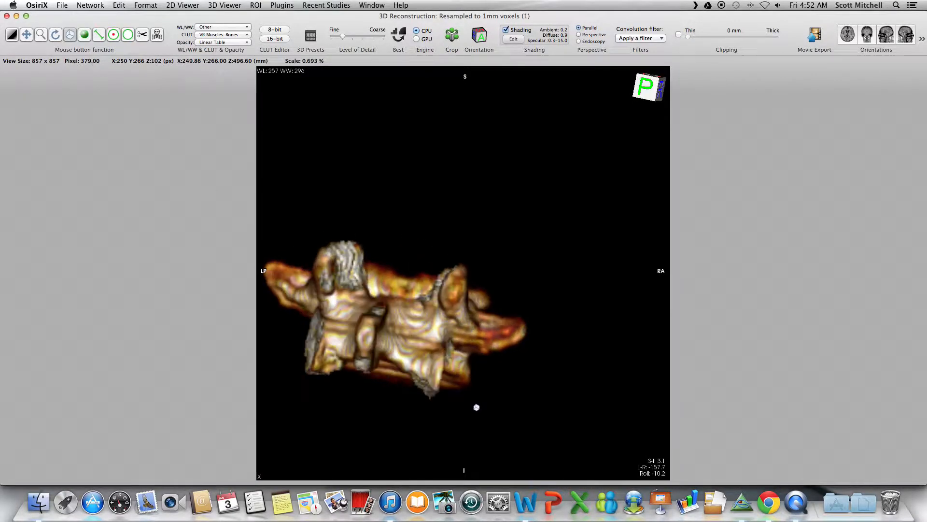
left_click_drag(389, 376, 449, 41)
left_click_drag(446, 193, 460, 174)
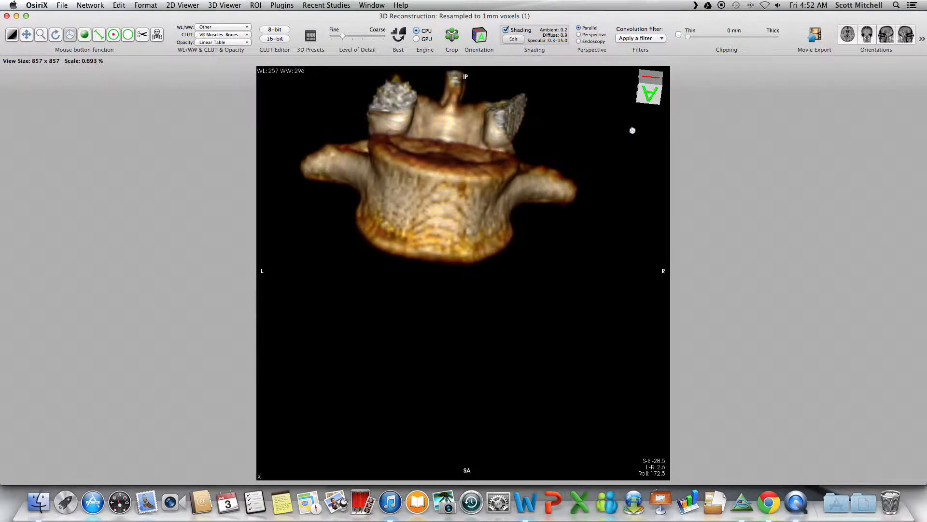
left_click(901, 36)
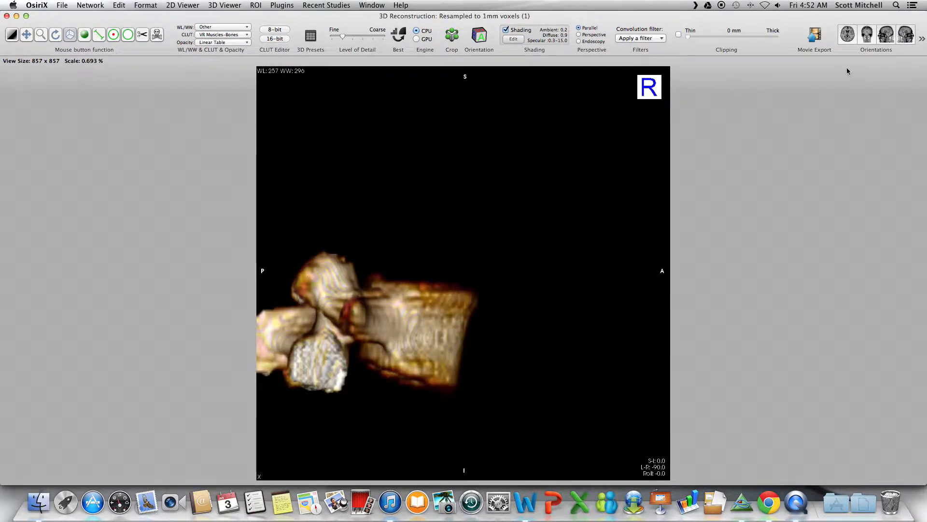
left_click(891, 35)
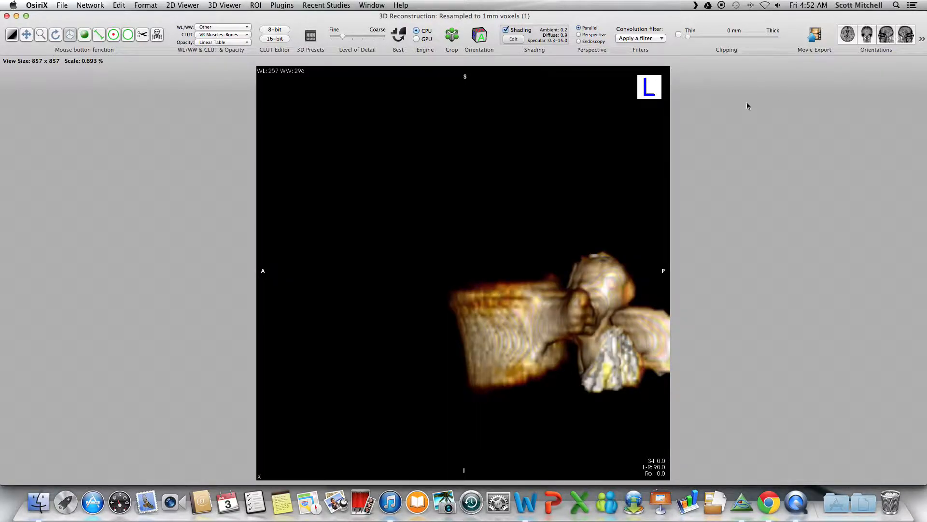
left_click(865, 38)
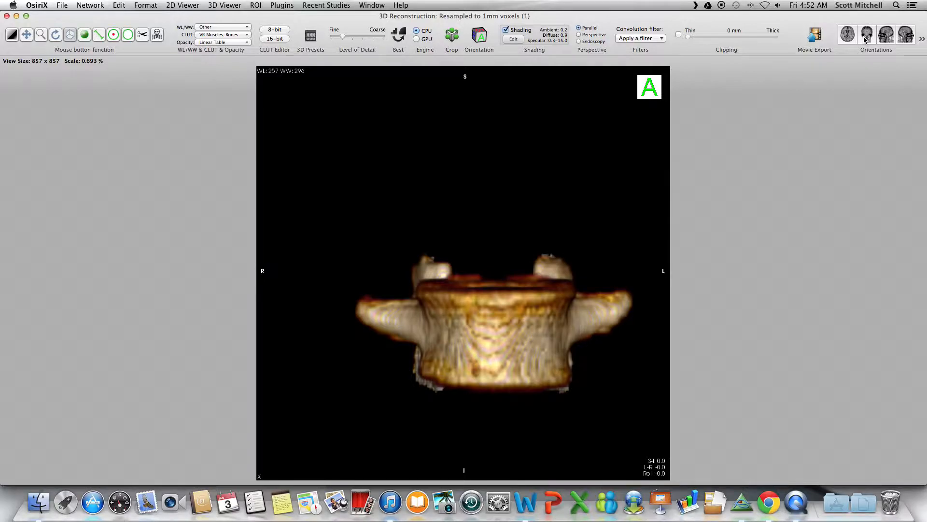
left_click(848, 36)
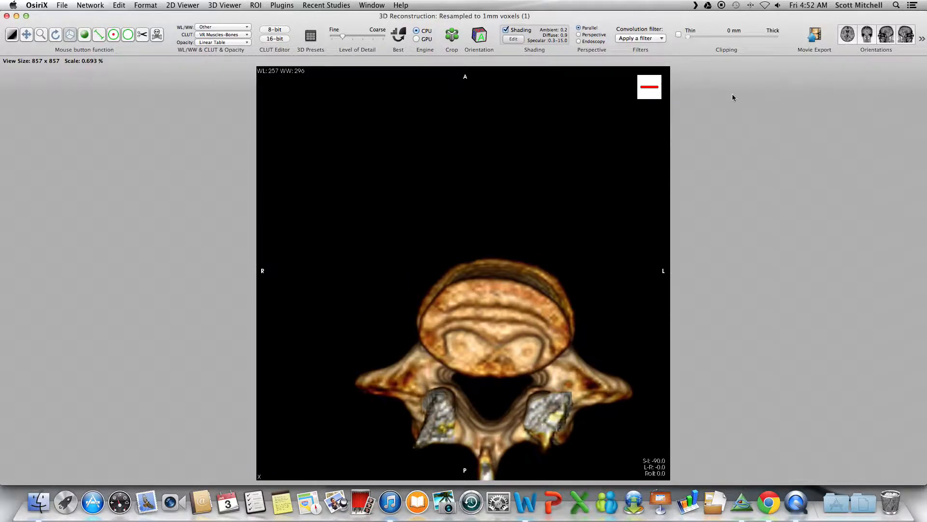
Step: Outline the lower tip of the left sacral remnant from a right-posterior view tilted from below and cut it away
left_click_drag(510, 367, 125, 115)
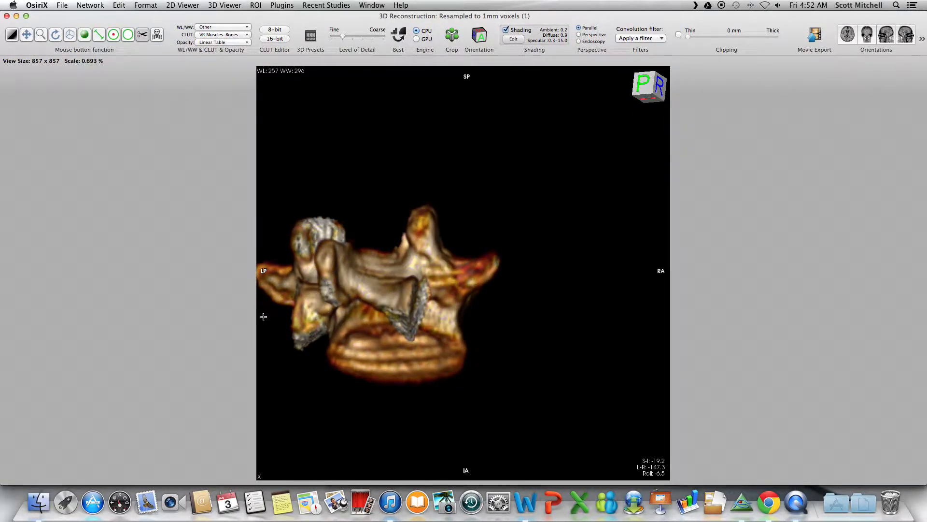
left_click_drag(282, 353, 280, 348)
key("Delete")
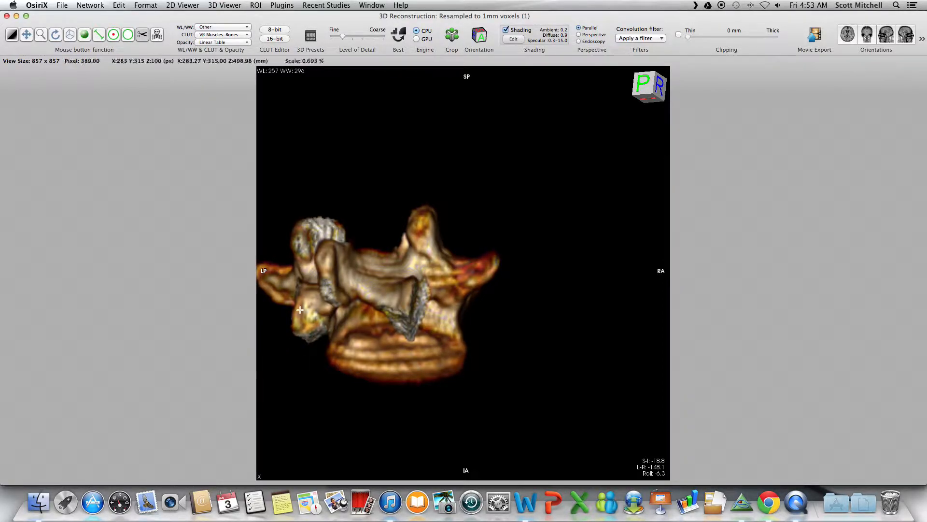
Step: Check the vertebra from inferior and superior oblique angles and save the scissor-edited 3D object
left_click(70, 34)
left_click_drag(464, 353, 496, 251)
left_click_drag(449, 422, 439, 283)
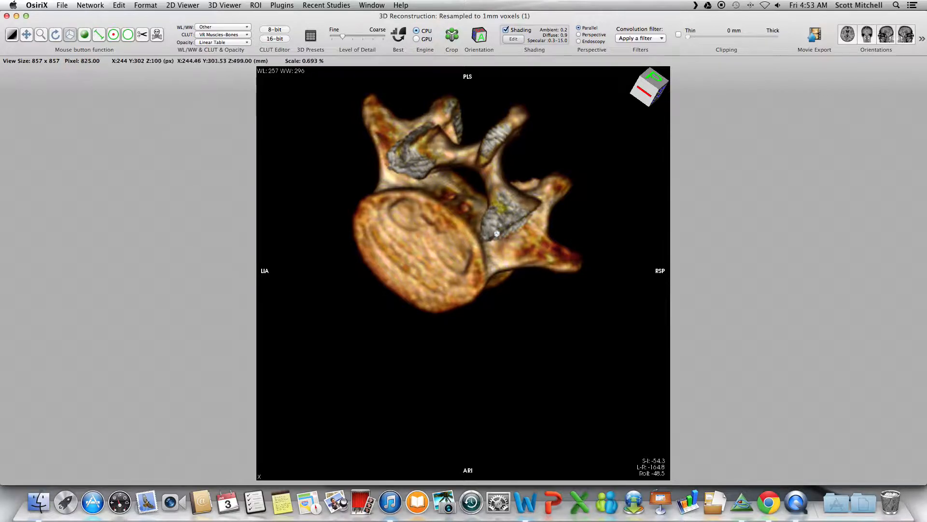
left_click_drag(441, 239, 495, 285)
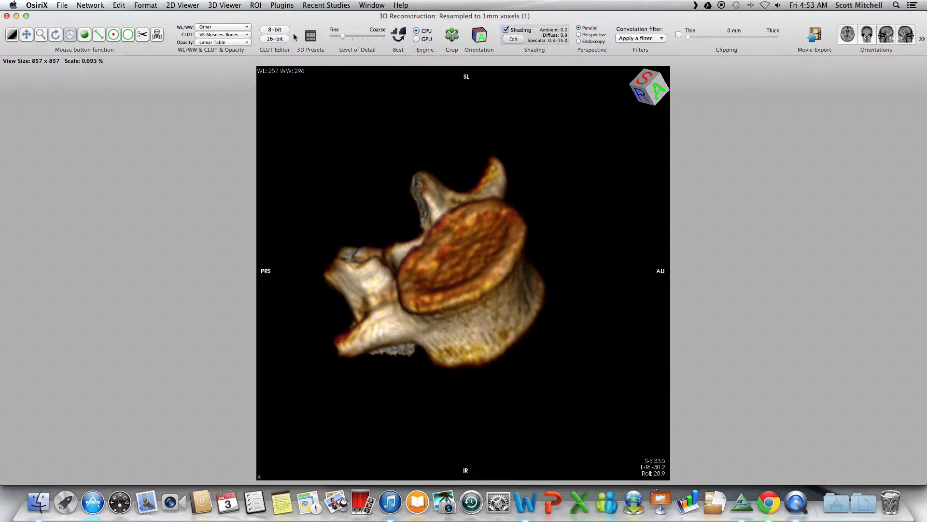
left_click(232, 7)
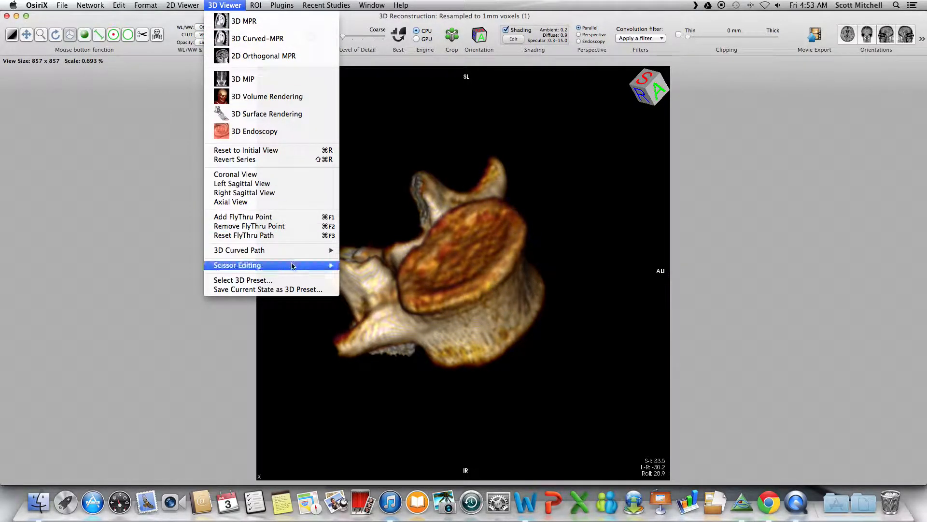
left_click(358, 265)
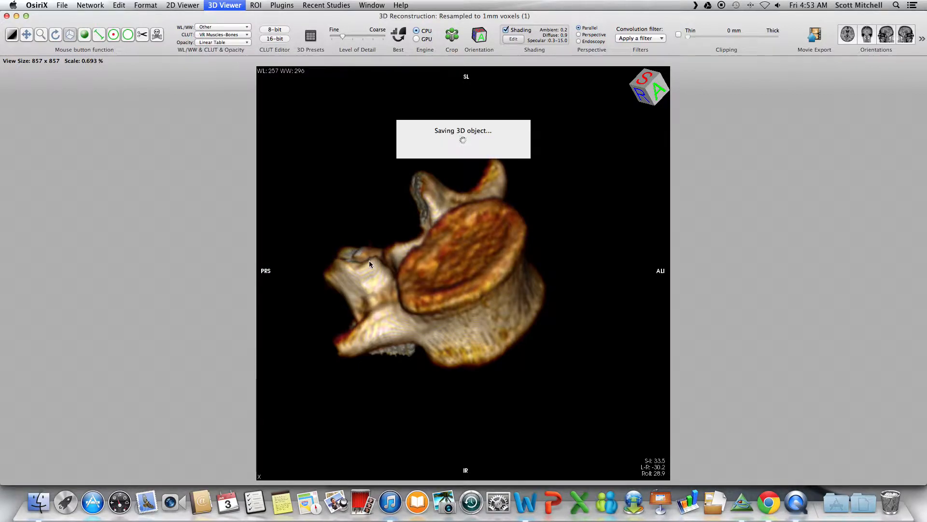
left_click_drag(369, 259, 366, 263)
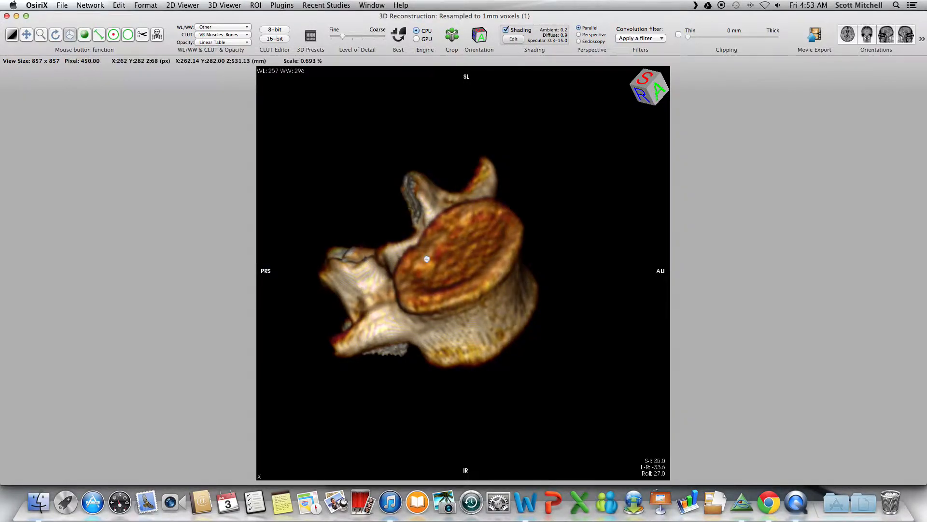
Step: Bring the 2D viewer forward and examine the axial slices for tissue remaining around the vertebra
left_click(227, 5)
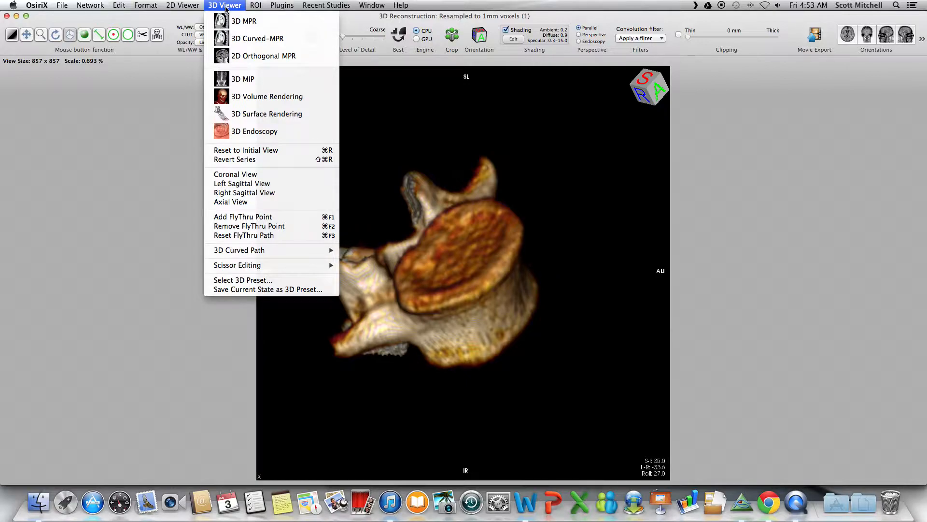
left_click(227, 6)
left_click(227, 6)
left_click(227, 5)
left_click_drag(332, 19, 328, 204)
left_click(431, 88)
scroll(527, 289, "down", 5)
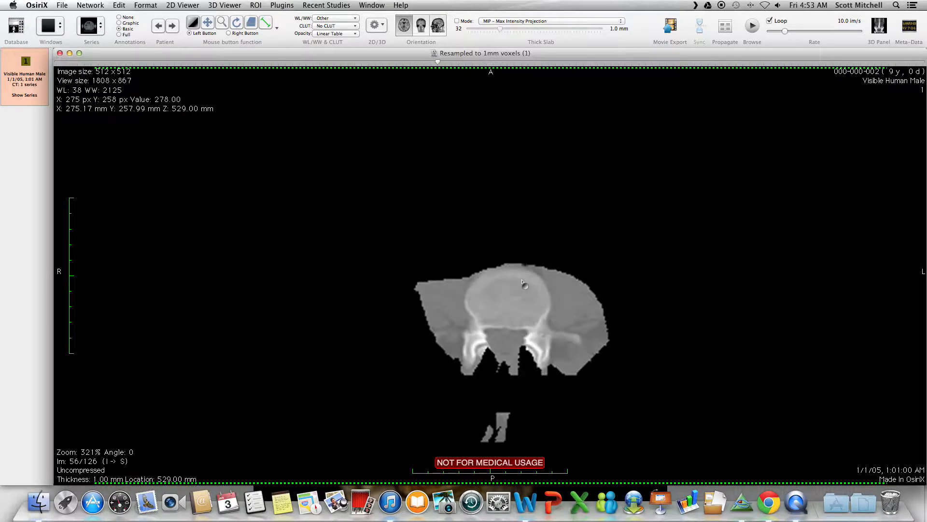
scroll(523, 283, "up", 16)
scroll(523, 283, "up", 13)
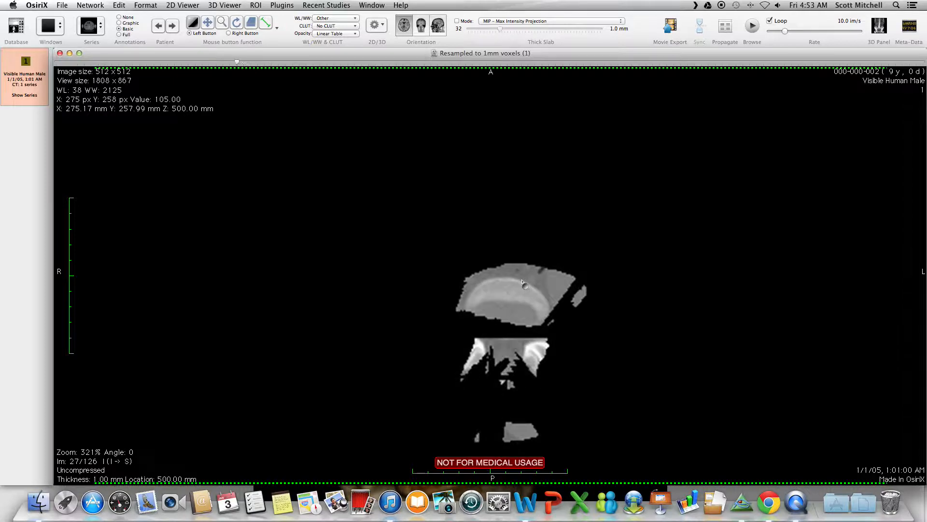
scroll(523, 283, "up", 11)
scroll(523, 283, "down", 20)
scroll(522, 283, "up", 3)
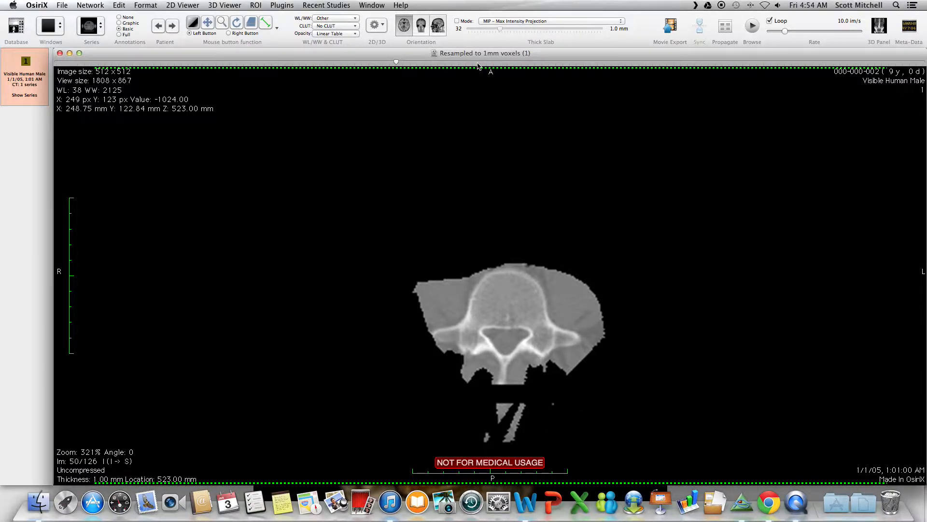
Step: Return to the 3D Reconstruction window, show the vertebra in the axial view and centre it in the frame
key("ctrl+Up")
left_click(625, 240)
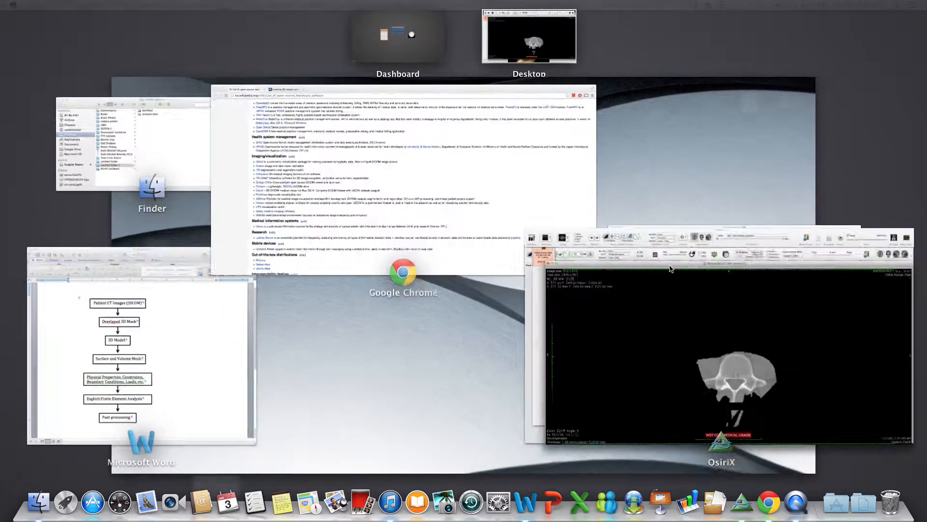
key("ctrl+Up")
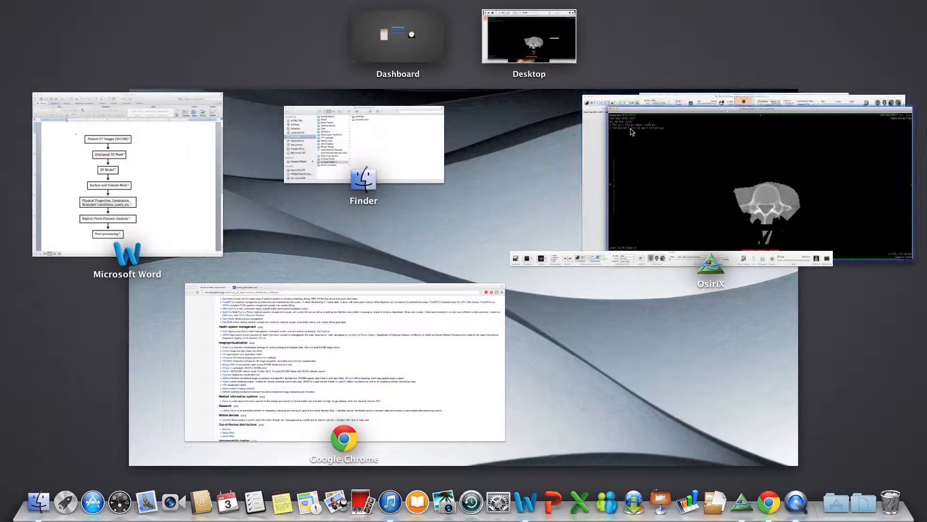
left_click(593, 156)
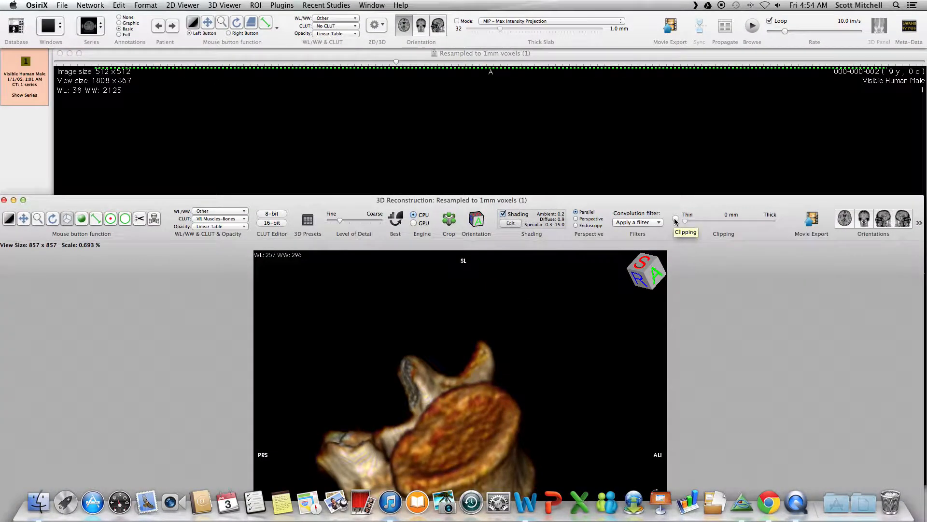
left_click_drag(684, 209, 698, 18)
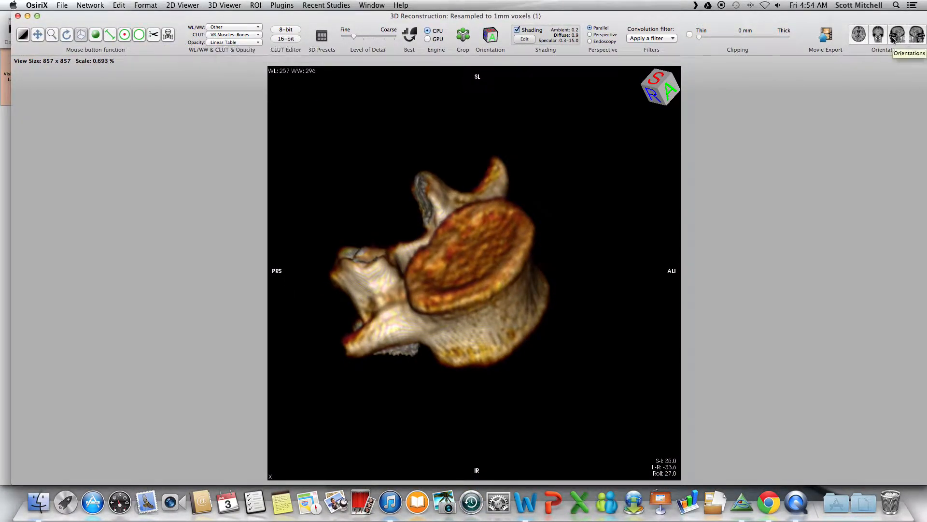
left_click(860, 35)
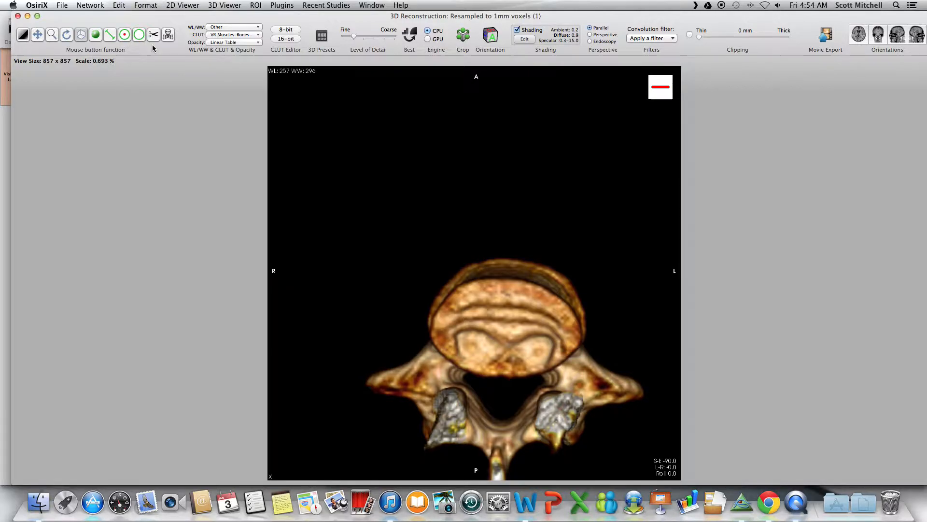
left_click(41, 35)
left_click_drag(591, 459, 581, 378)
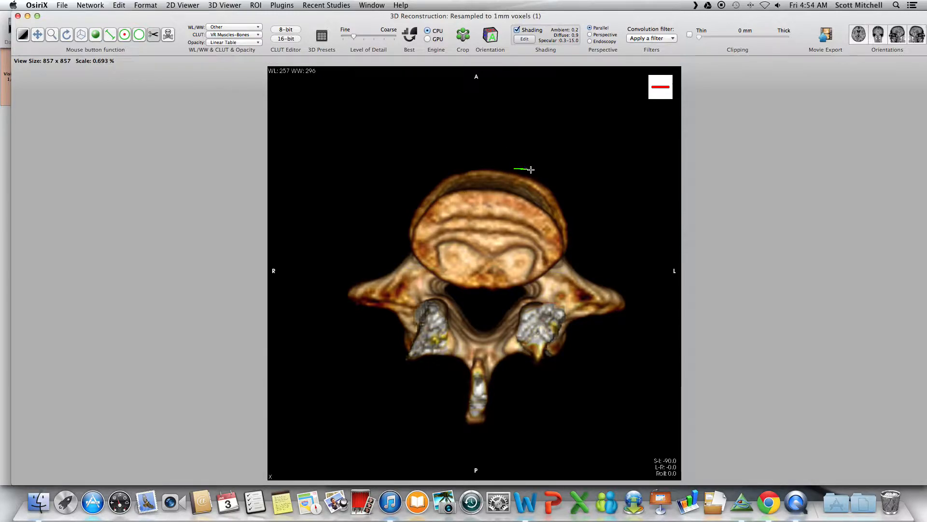
Step: Try deleting the region enclosed by an outline around the whole vertebra in the axial view, and undo the cut
mouse_move(567, 204)
left_mouse_down()
mouse_move(589, 257)
mouse_move(627, 278)
mouse_move(637, 325)
mouse_move(590, 338)
mouse_move(562, 370)
mouse_move(511, 375)
mouse_move(500, 418)
mouse_move(471, 437)
mouse_move(457, 382)
mouse_move(415, 368)
mouse_move(397, 331)
mouse_move(351, 302)
mouse_move(355, 271)
mouse_move(385, 245)
mouse_move(402, 177)
mouse_move(444, 151)
mouse_move(525, 154)
left_mouse_up()
key("Delete")
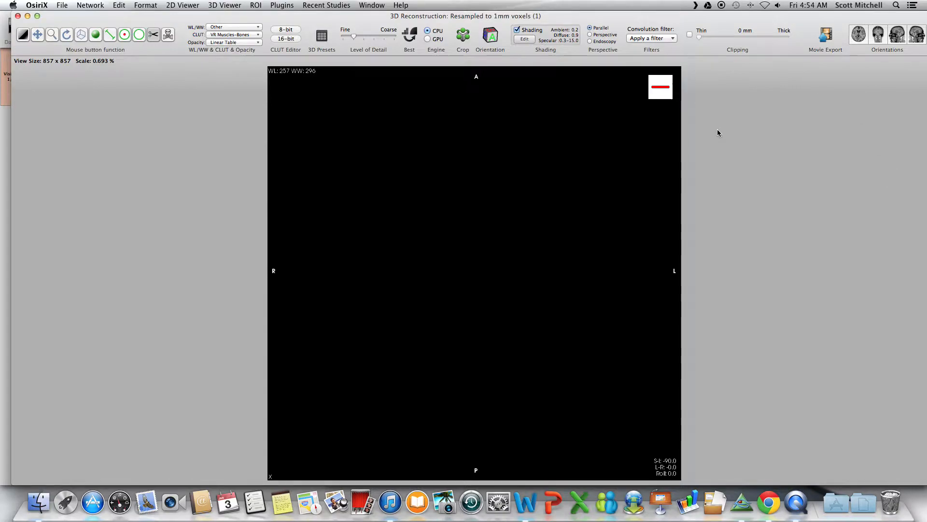
key("super+z")
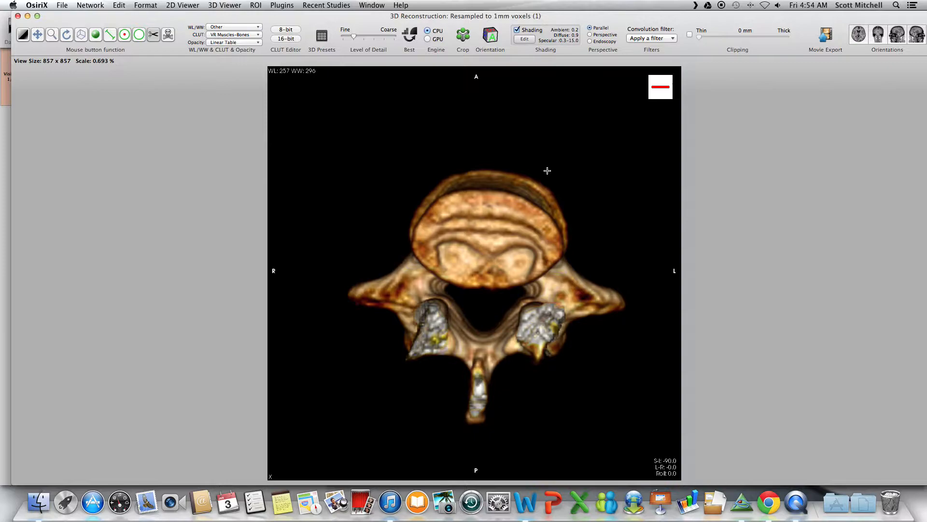
Step: Outline the whole vertebra in the axial view and remove everything outside the outline
mouse_move(572, 195)
left_mouse_down()
mouse_move(577, 243)
mouse_move(627, 278)
mouse_move(618, 323)
mouse_move(558, 374)
mouse_move(515, 388)
mouse_move(500, 436)
mouse_move(465, 428)
mouse_move(437, 365)
mouse_move(405, 381)
mouse_move(411, 389)
mouse_move(386, 385)
mouse_move(395, 355)
mouse_move(382, 324)
mouse_move(347, 310)
mouse_move(367, 264)
mouse_move(399, 238)
mouse_move(424, 161)
mouse_move(491, 158)
left_mouse_up()
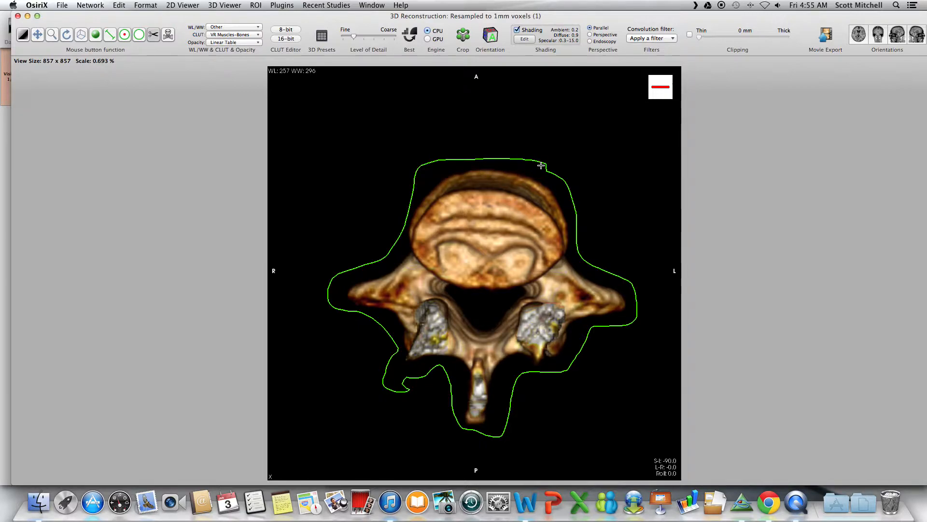
left_click_drag(541, 165, 543, 167)
key("Return")
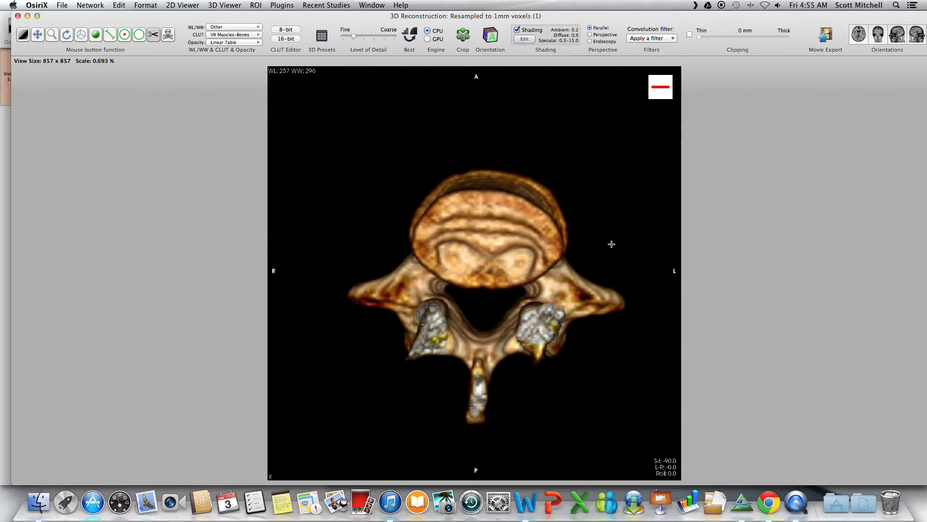
Step: Outline the whole vertebra in the anterior view and remove everything outside the outline
left_click(877, 36)
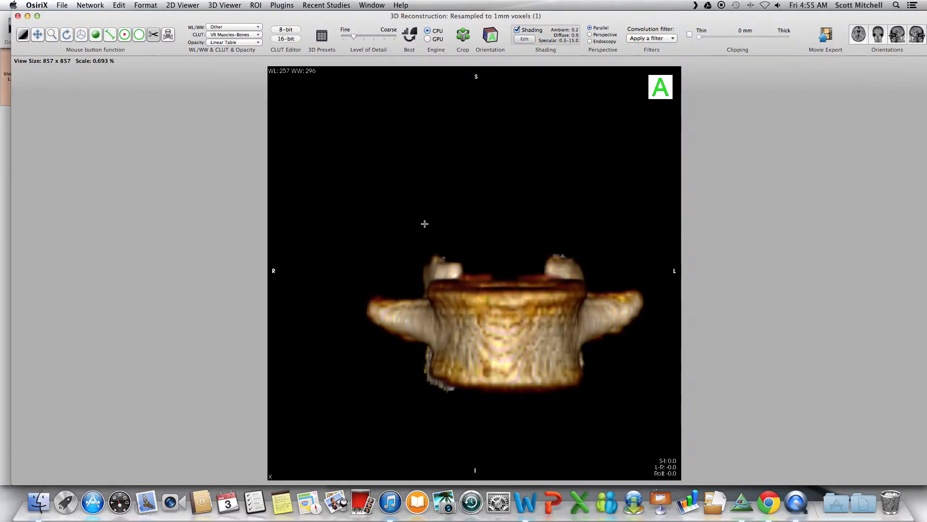
mouse_move(423, 248)
left_mouse_down()
mouse_move(518, 256)
mouse_move(578, 242)
mouse_move(598, 261)
mouse_move(648, 275)
mouse_move(658, 317)
mouse_move(591, 399)
mouse_move(488, 419)
mouse_move(423, 389)
mouse_move(416, 369)
mouse_move(366, 322)
mouse_move(372, 293)
left_mouse_up()
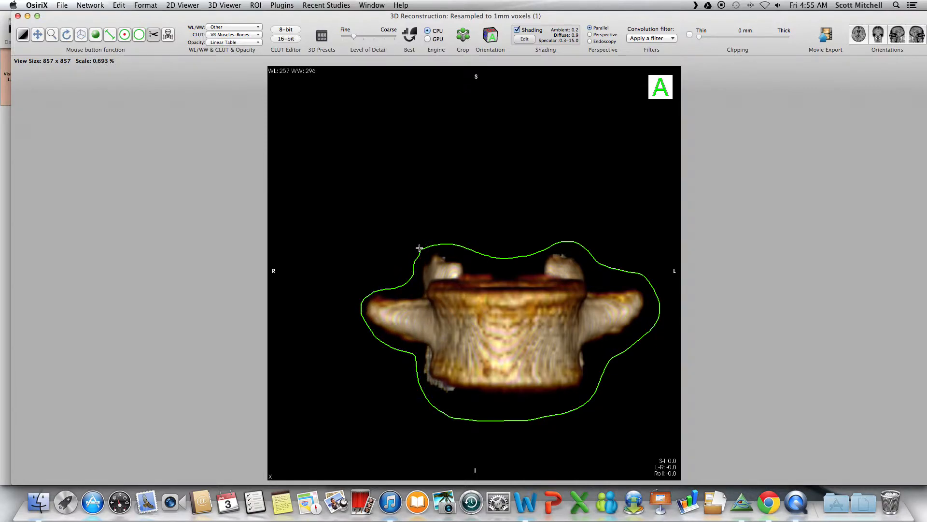
left_click_drag(420, 248, 420, 247)
Step: Centre the vertebra in the left lateral view, outline it completely and remove everything outside the outline
left_click(896, 41)
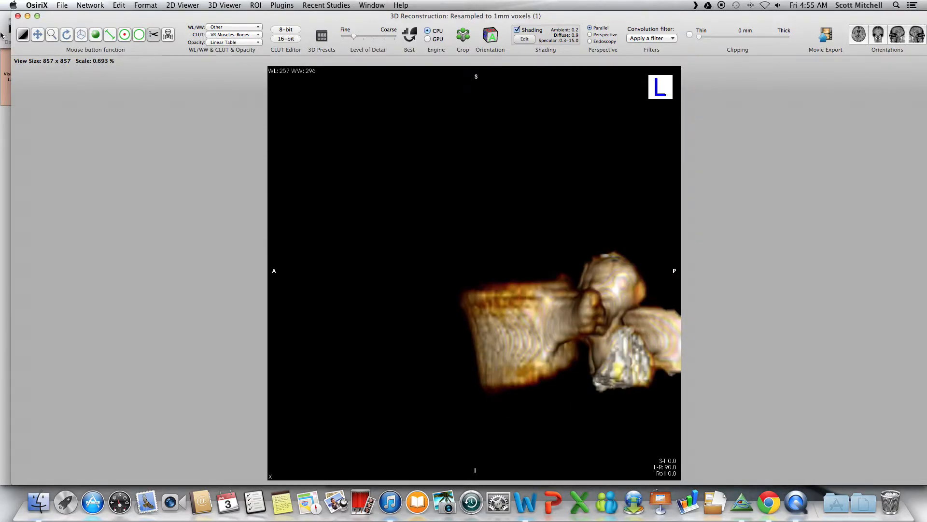
left_click(42, 37)
left_click_drag(600, 322, 495, 312)
left_click(153, 36)
mouse_move(402, 255)
left_mouse_down()
mouse_move(531, 230)
mouse_move(555, 288)
mouse_move(621, 305)
mouse_move(614, 363)
mouse_move(527, 386)
mouse_move(484, 386)
mouse_move(471, 369)
mouse_move(371, 384)
mouse_move(362, 344)
left_mouse_up()
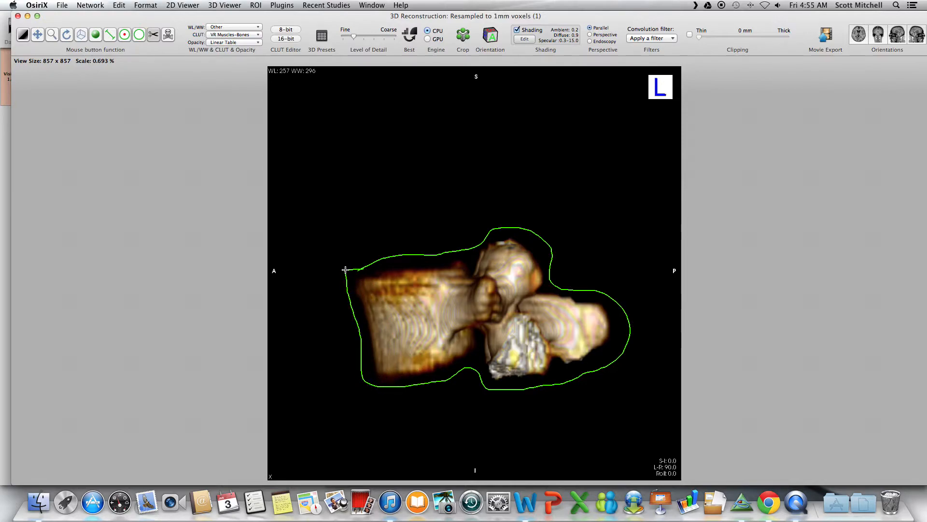
key("Return")
Step: Save the 3D object with the outer regions cropped away in the three views
left_click(224, 5)
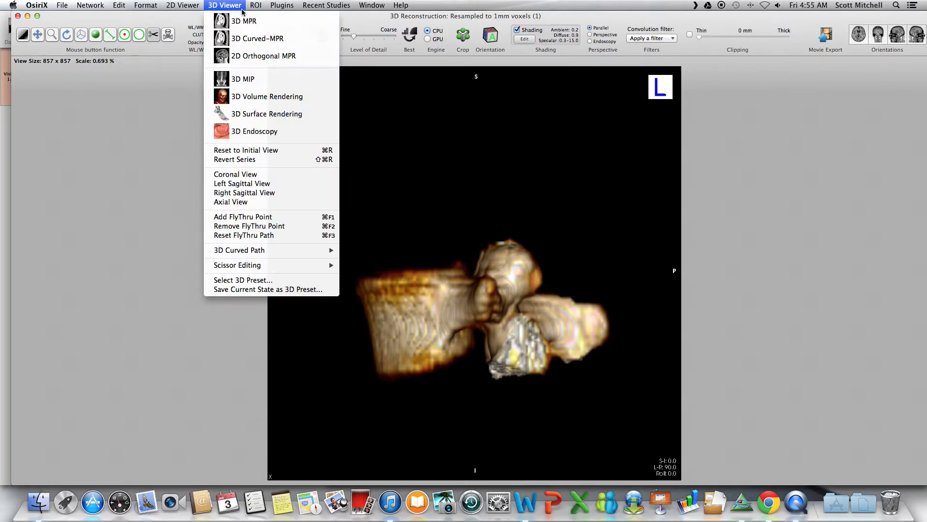
mouse_move(318, 265)
left_click(358, 266)
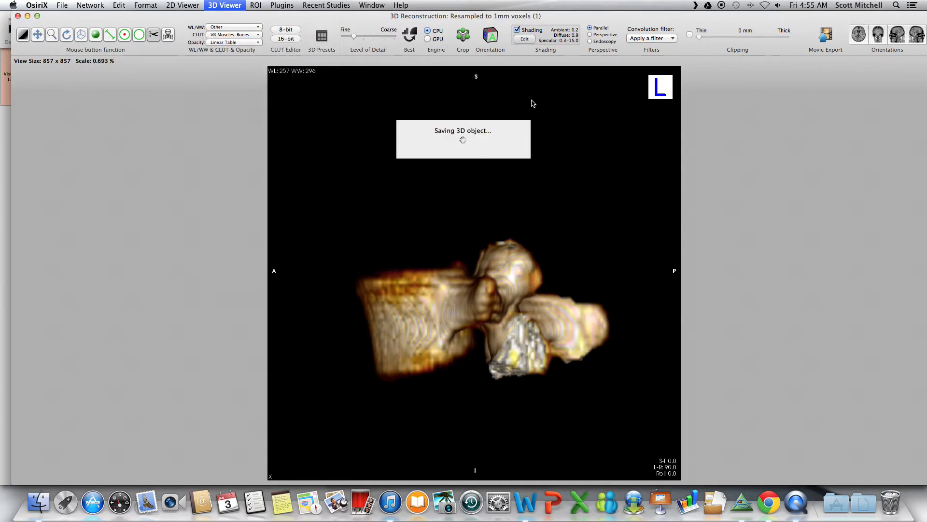
Step: Bring the 2D viewer back to the front and examine the cropped axial slices around the vertebra
left_click_drag(570, 17, 565, 166)
left_click(636, 23)
scroll(510, 297, "down", 11)
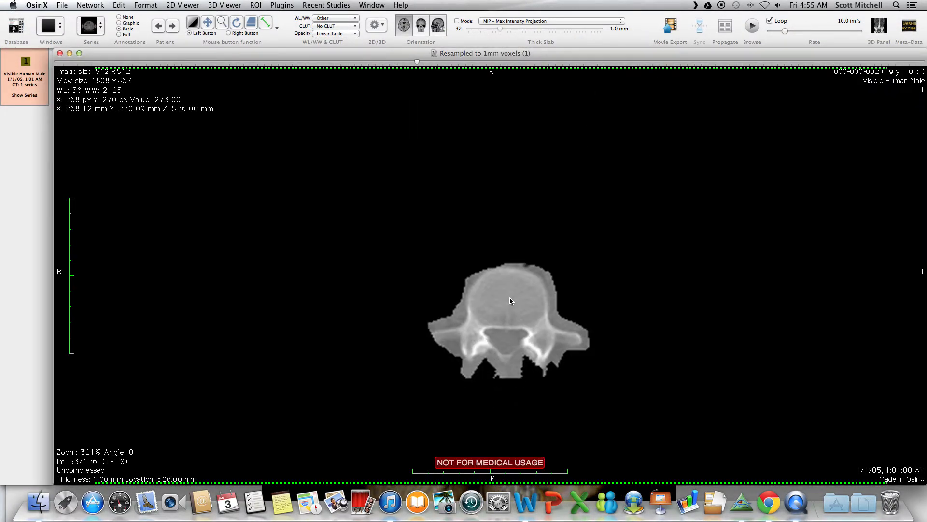
scroll(509, 297, "up", 19)
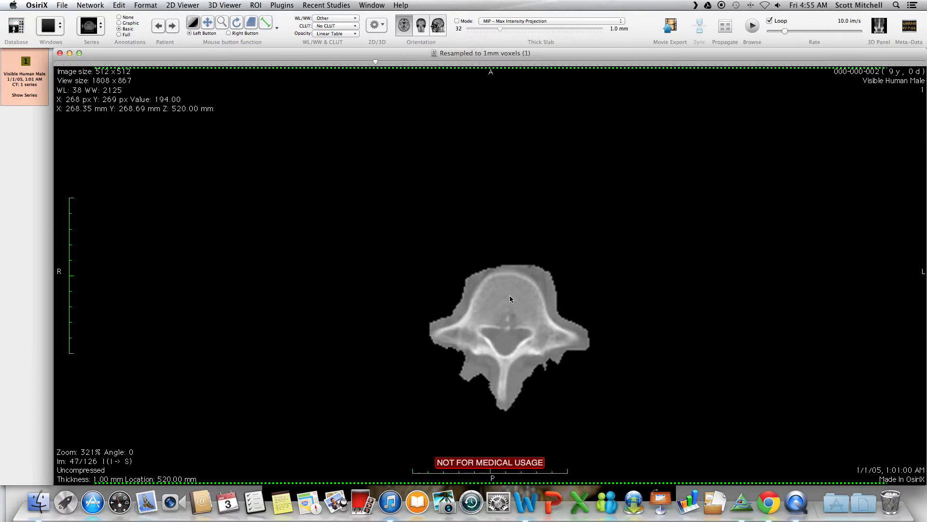
Step: Examine the axial slices from the middle of the cropped vertebra past its lower end and back up through the vertebral body
scroll(509, 298, "up", 12)
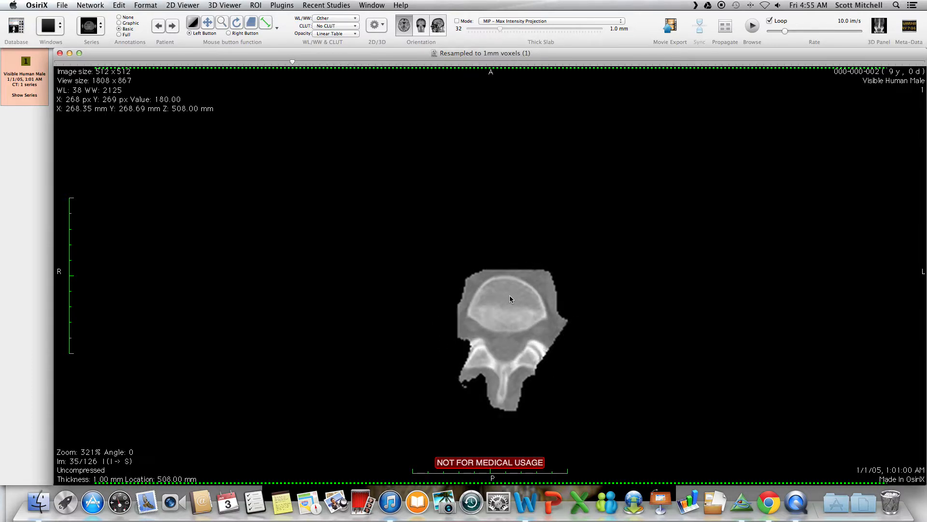
scroll(511, 298, "up", 10)
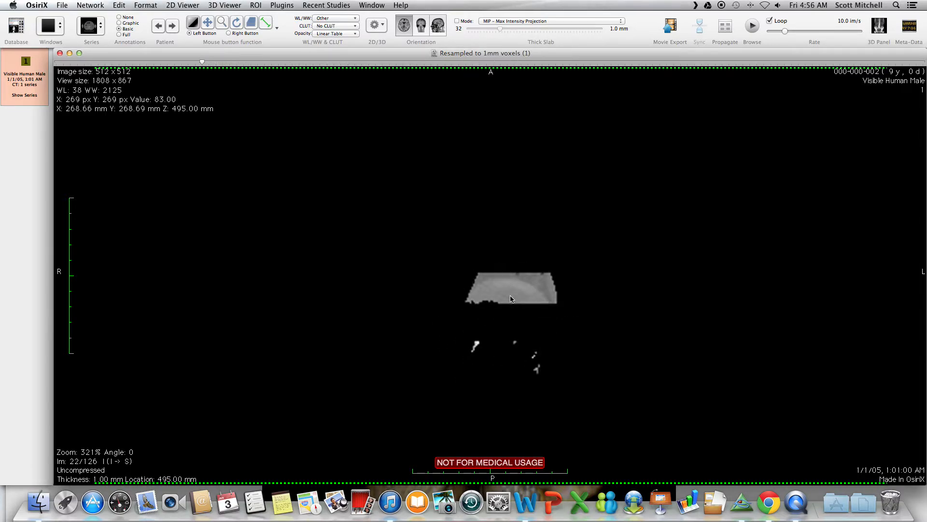
scroll(511, 299, "up", 3)
scroll(511, 298, "down", 20)
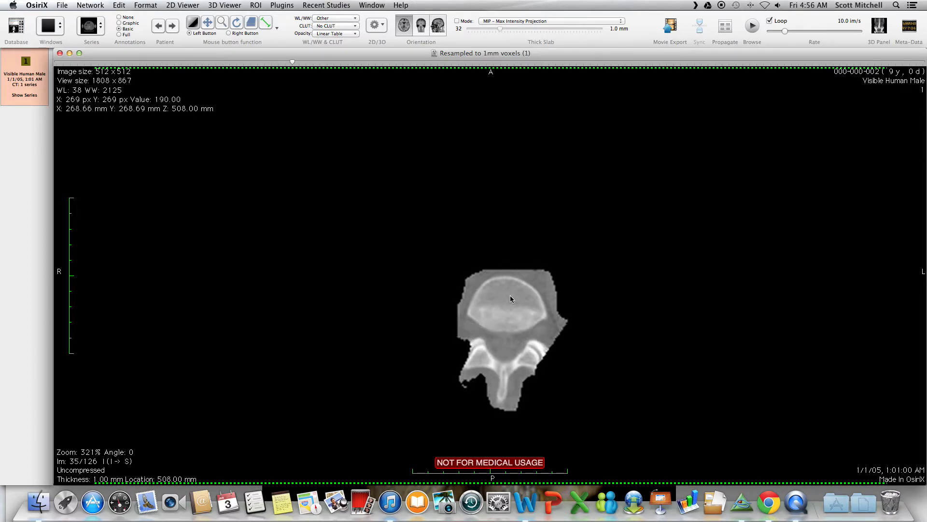
scroll(510, 298, "down", 8)
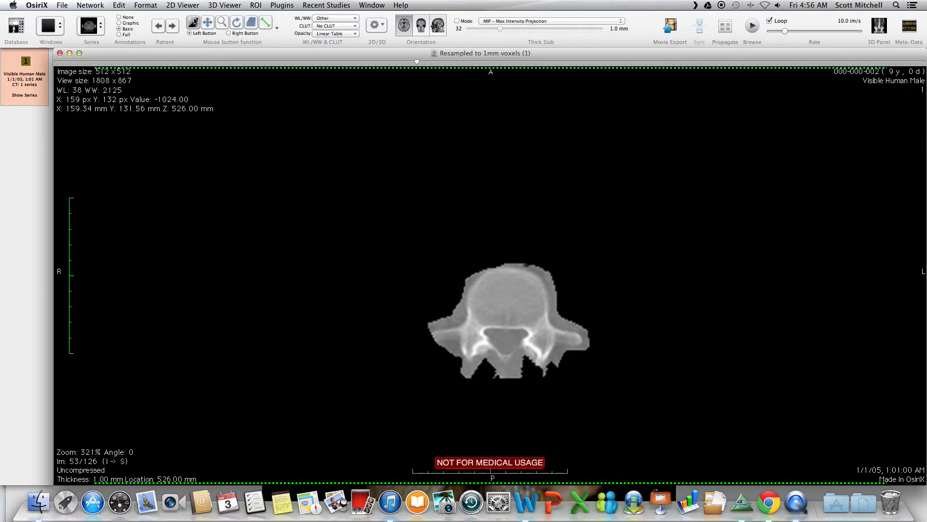
Step: Open a 3D surface rendering of the cropped vertebra series and dismiss its surface settings without applying them
left_click(224, 5)
left_click(269, 114)
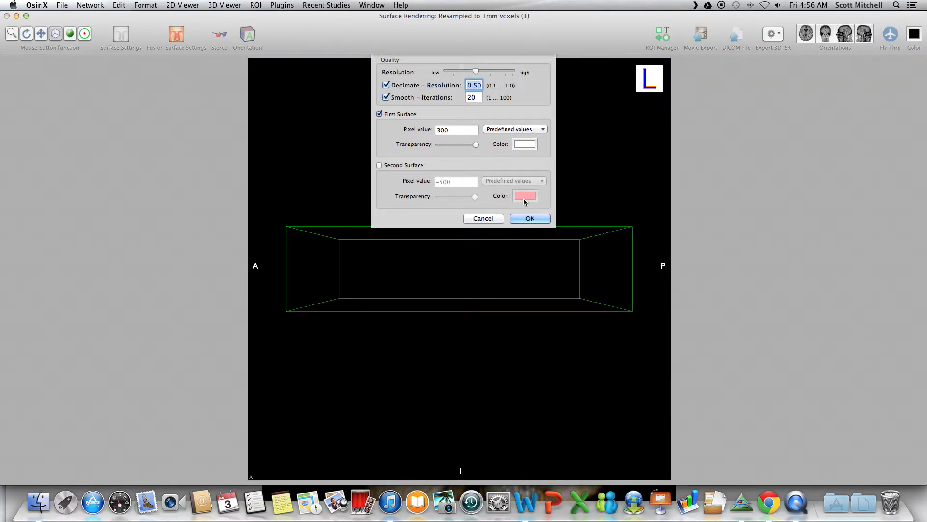
left_click(497, 220)
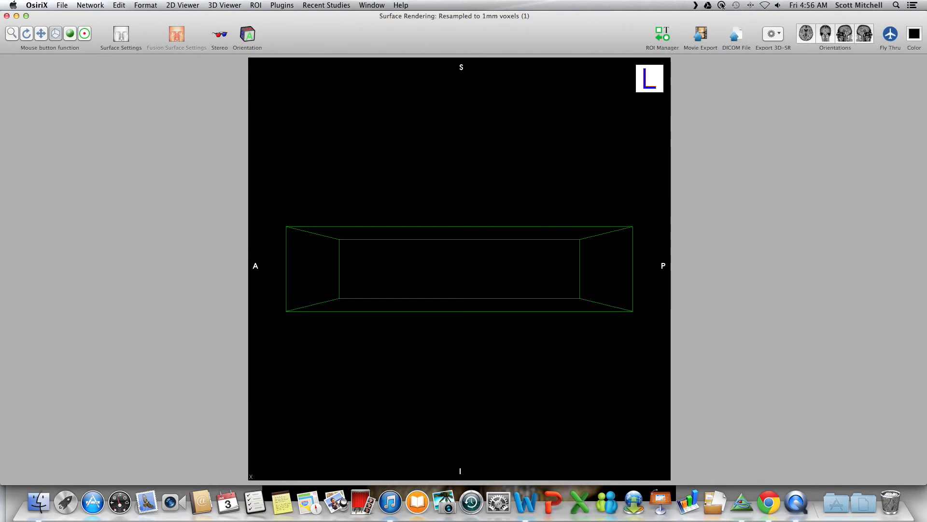